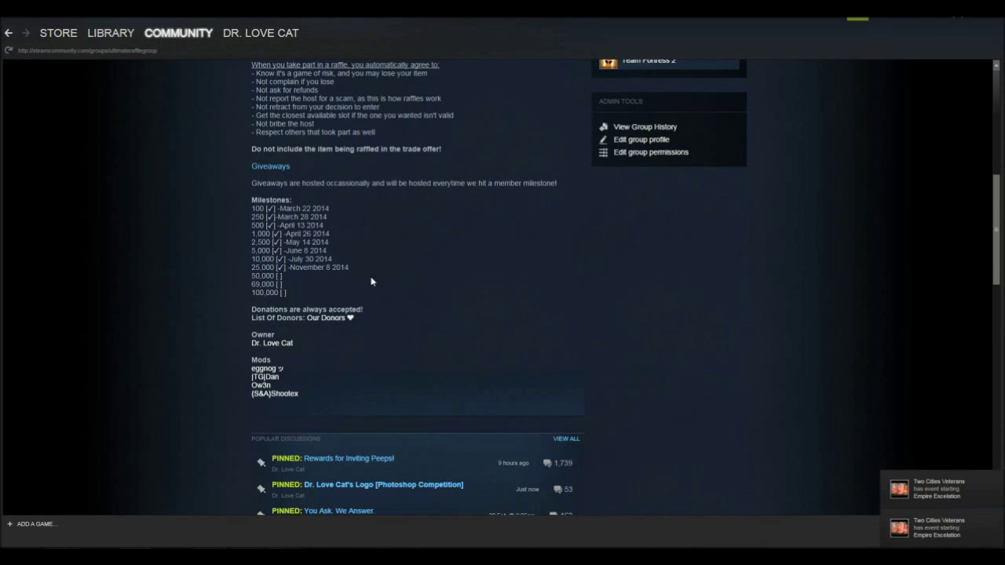
mouse_move(998, 235)
left_mouse_down()
mouse_move(996, 409)
mouse_move(992, 252)
left_mouse_up()
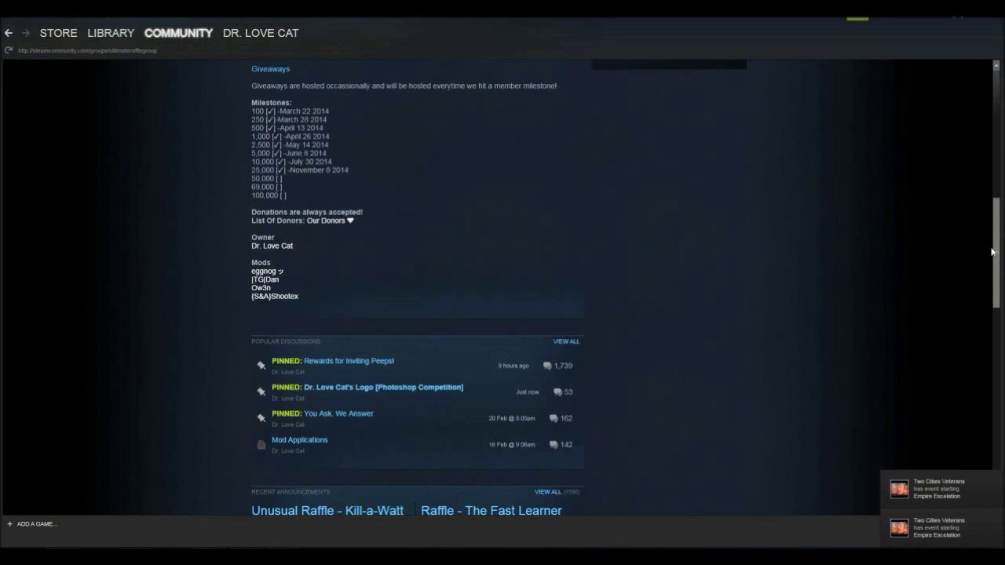
scroll(992, 251, "up", 1)
scroll(537, 268, "up", 3)
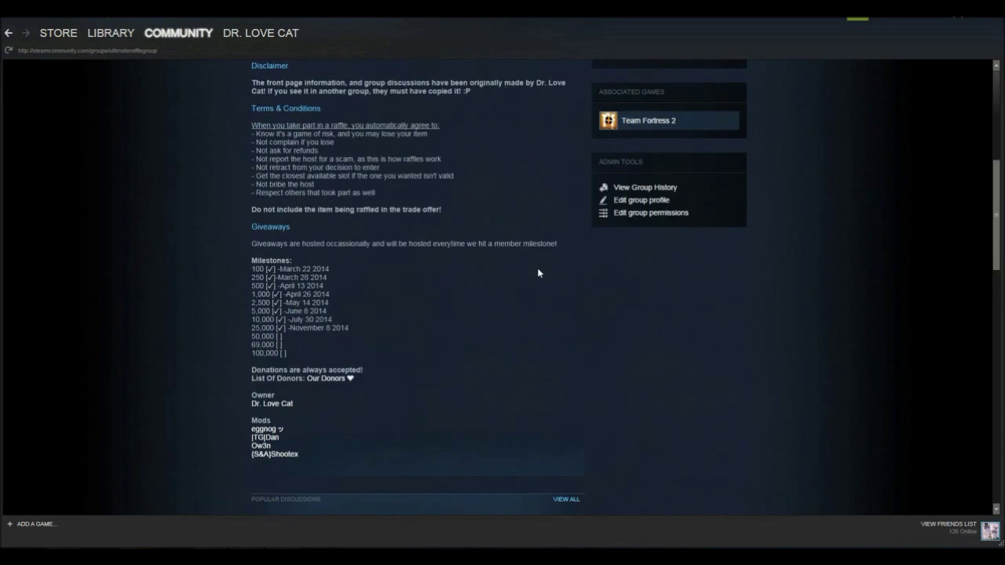
scroll(537, 268, "down", 7)
scroll(547, 282, "down", 3)
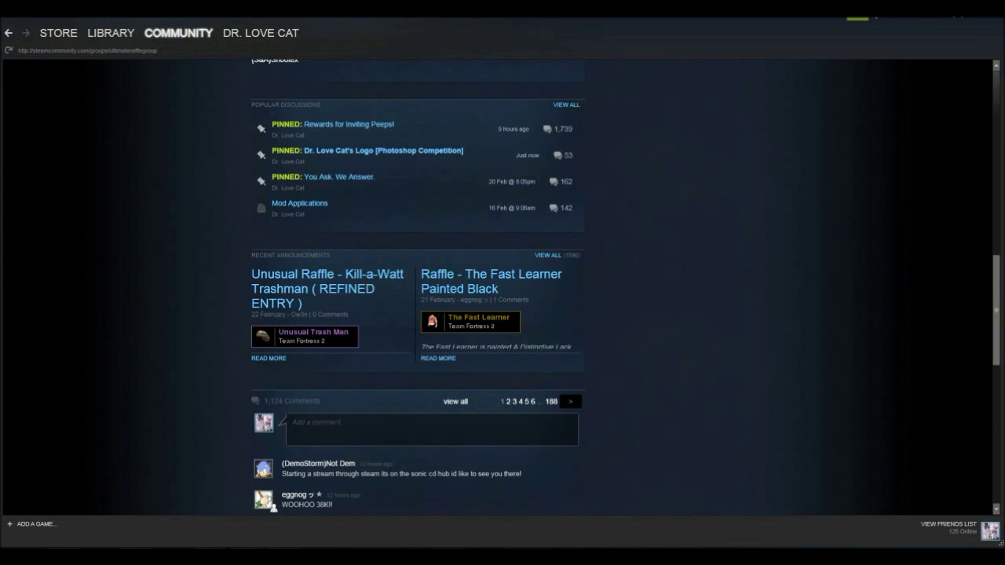
Step: From the incoming trade offers, copy the sender's name on the "Fill slots for key" offer and open that offer for a response
left_click(858, 19)
left_click(792, 100)
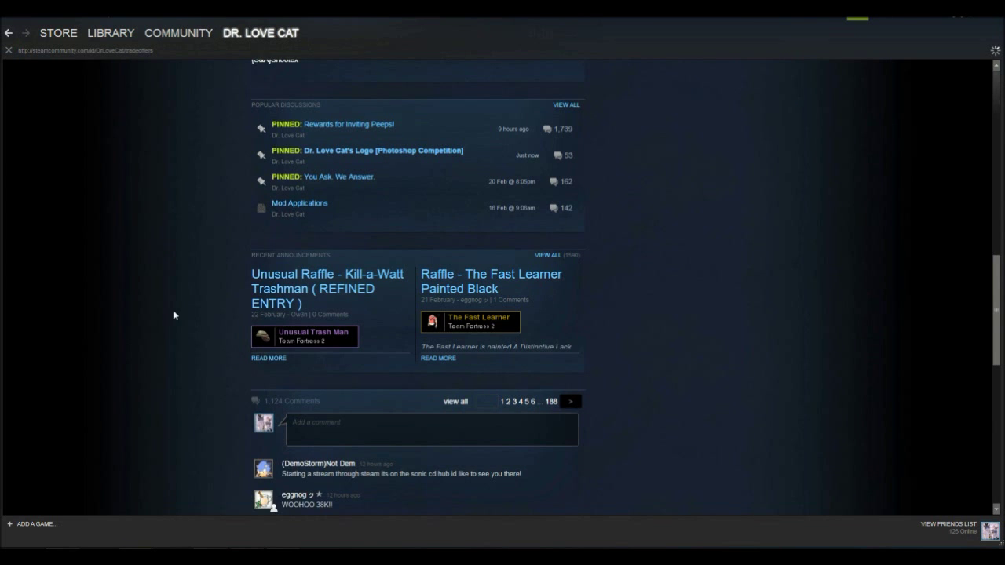
scroll(383, 339, "down", 3)
scroll(382, 339, "up", 2)
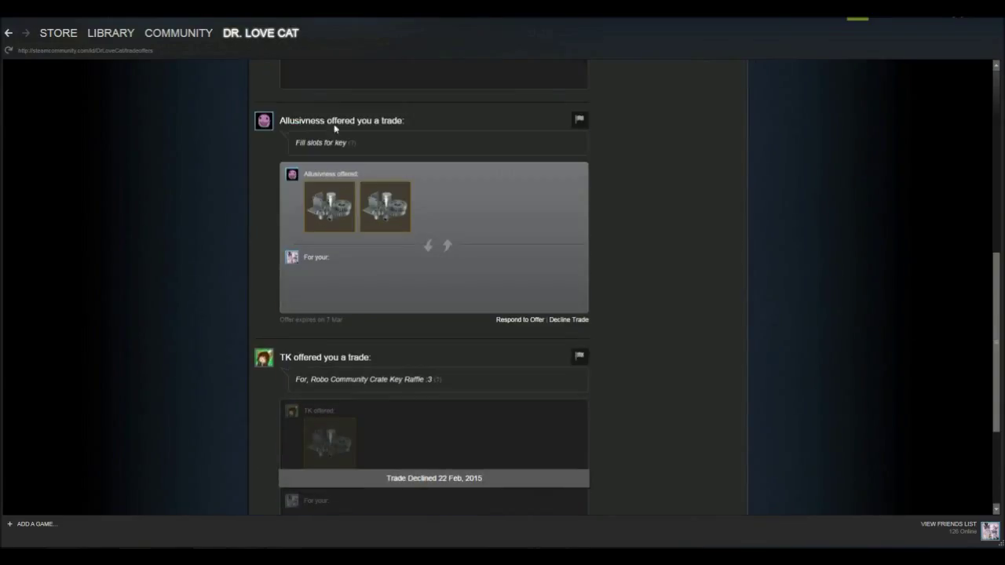
left_click_drag(329, 119, 281, 122)
right_click(281, 121)
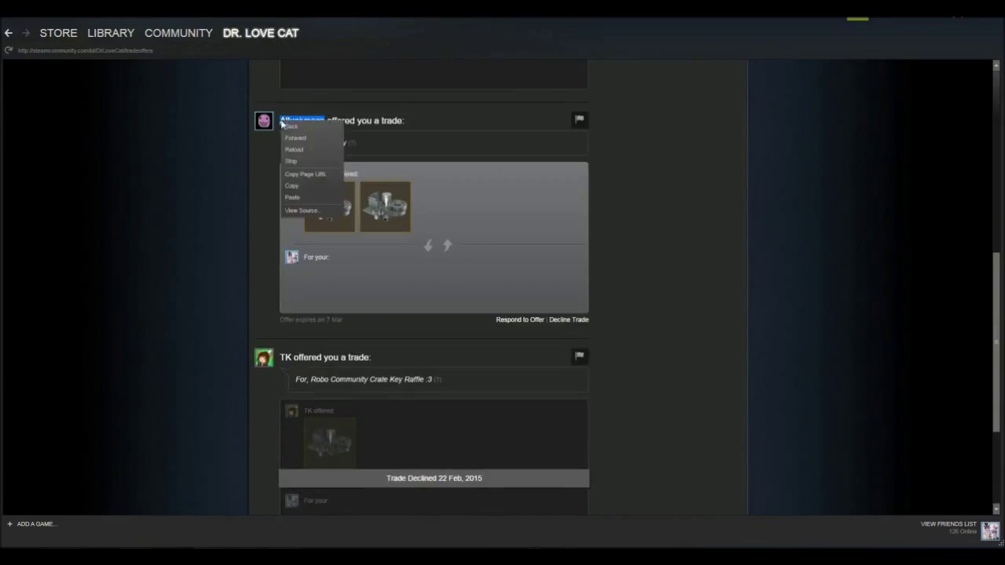
left_click(291, 186)
left_click(510, 320)
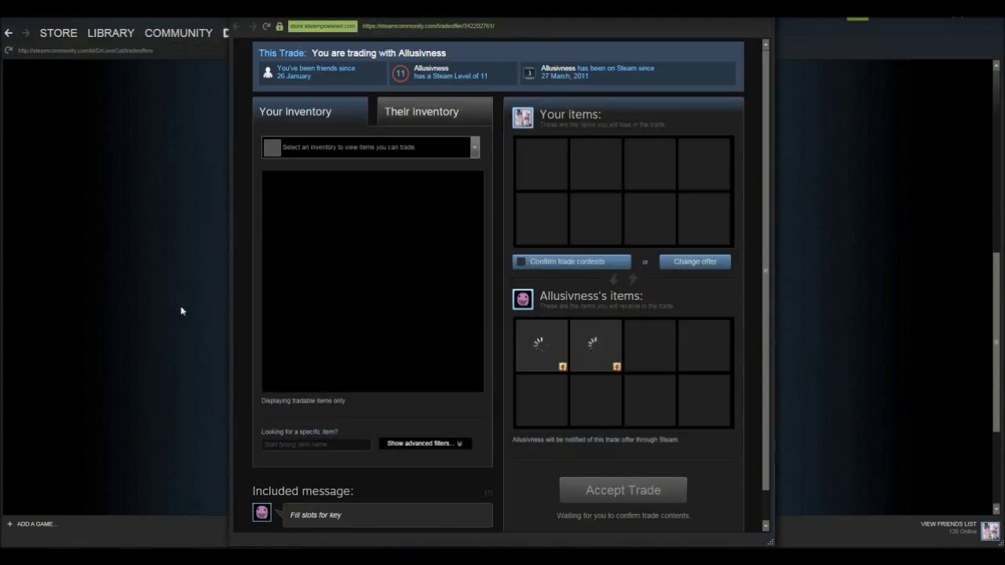
Step: Return to the trade offers page, review the other incoming offers and open the account's own profile
left_click(181, 312)
left_click(390, 421)
left_click_drag(998, 280, 979, 77)
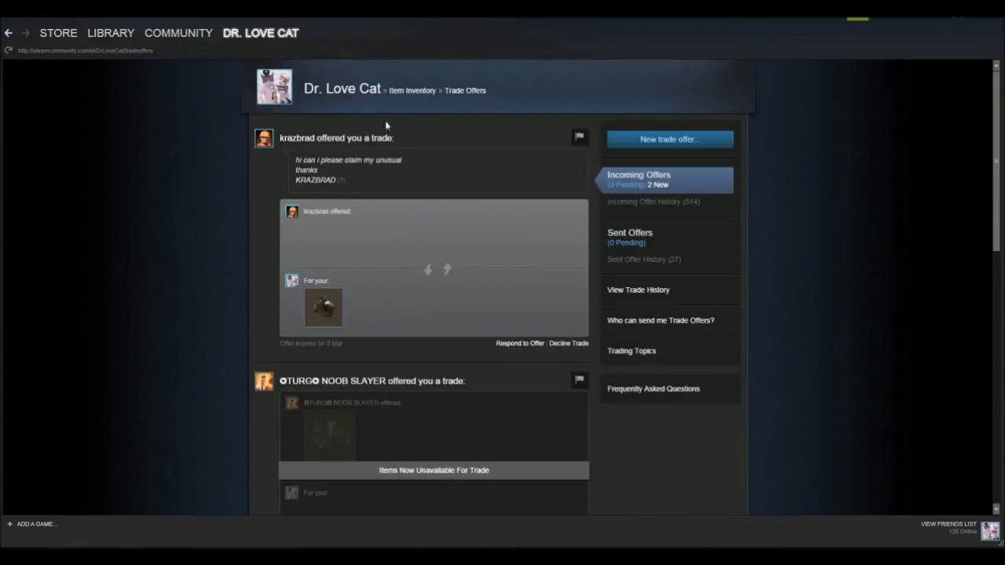
scroll(374, 231, "down", 5)
scroll(374, 231, "up", 4)
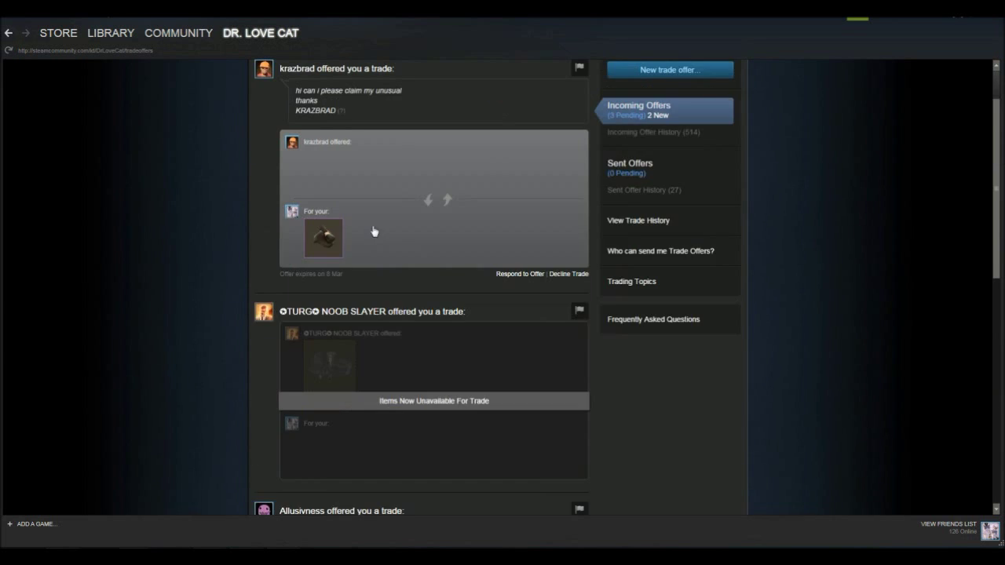
scroll(374, 231, "up", 1)
left_click(353, 88)
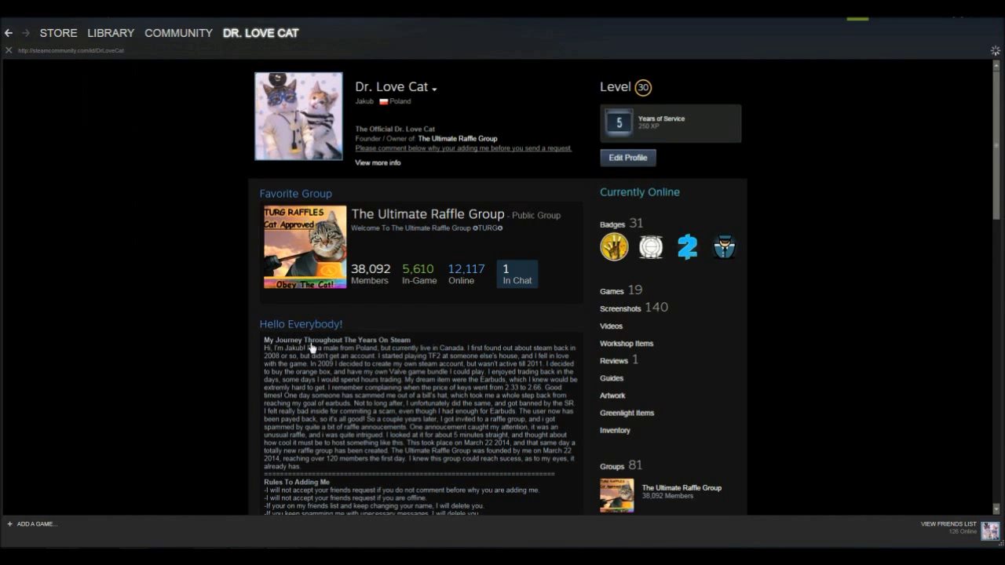
Step: Go back to the "Fill slots for key" offer, confirm the trade contents and accept the trade
mouse_move(216, 557)
left_click(392, 525)
left_click(525, 264)
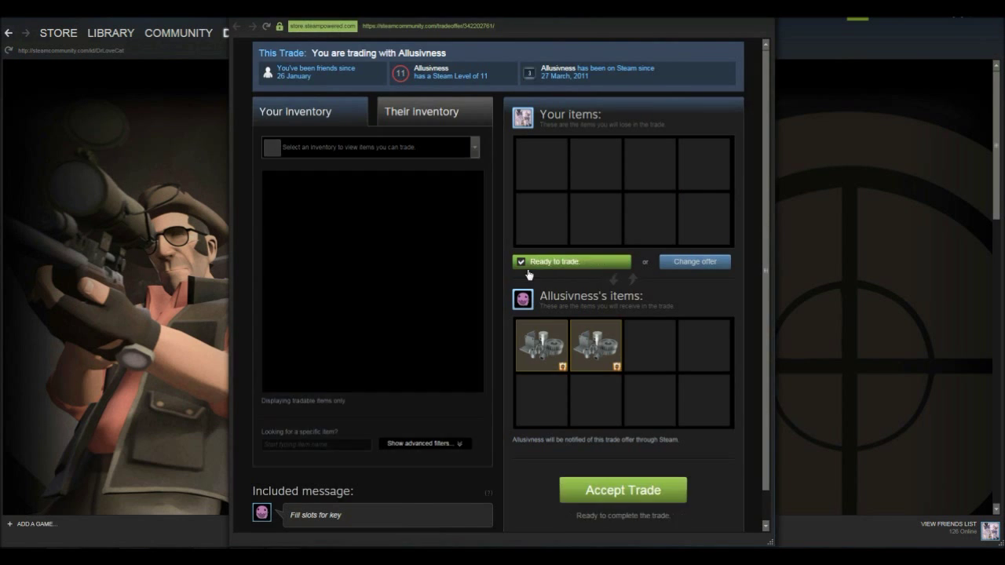
left_click(601, 491)
left_click(888, 296)
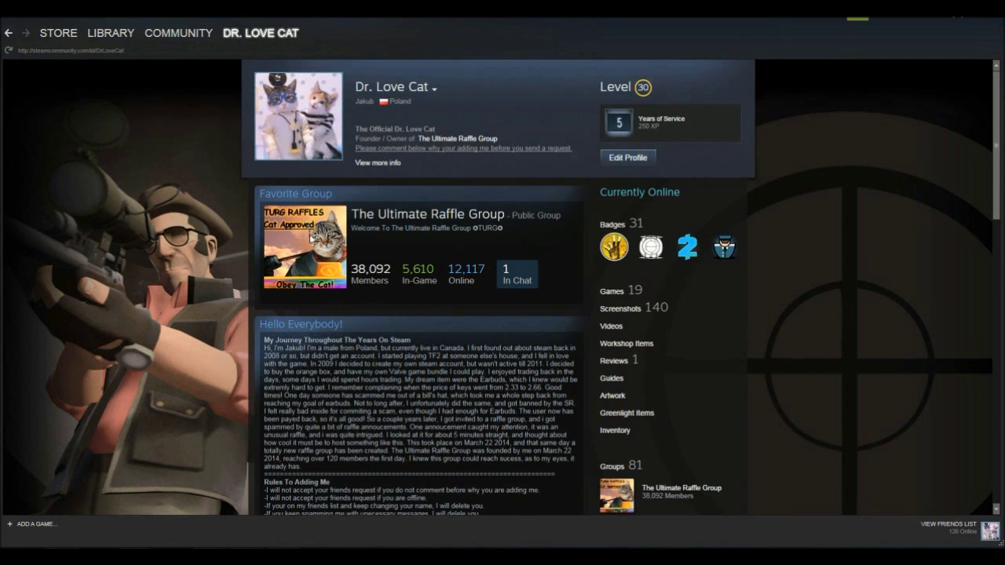
Step: Open The Ultimate Raffle Group's "Raffle - Robo Community Crate Key" announcement and close the Trade Completed receipt window
left_click(313, 237)
scroll(389, 440, "down", 5)
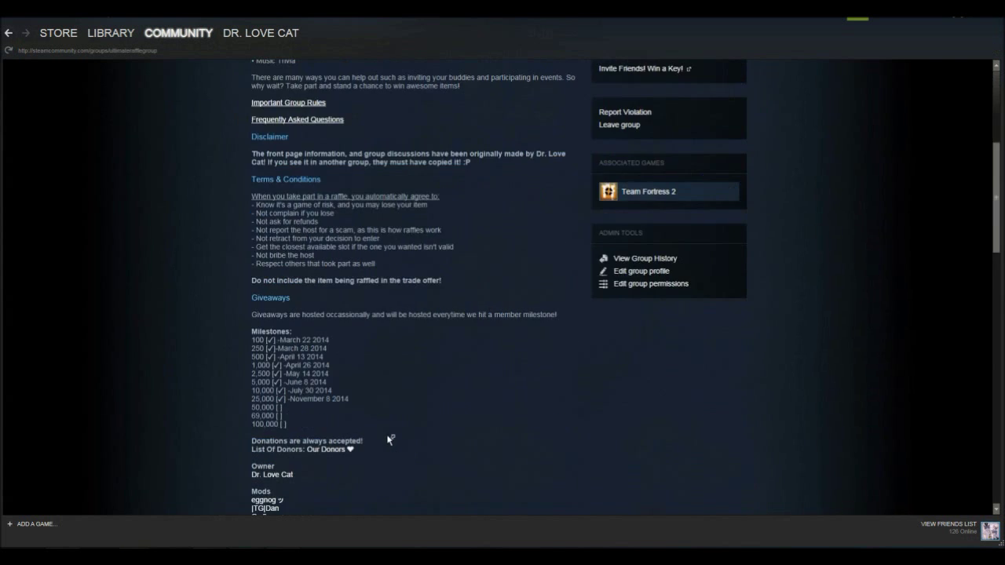
scroll(389, 438, "down", 10)
left_click(549, 64)
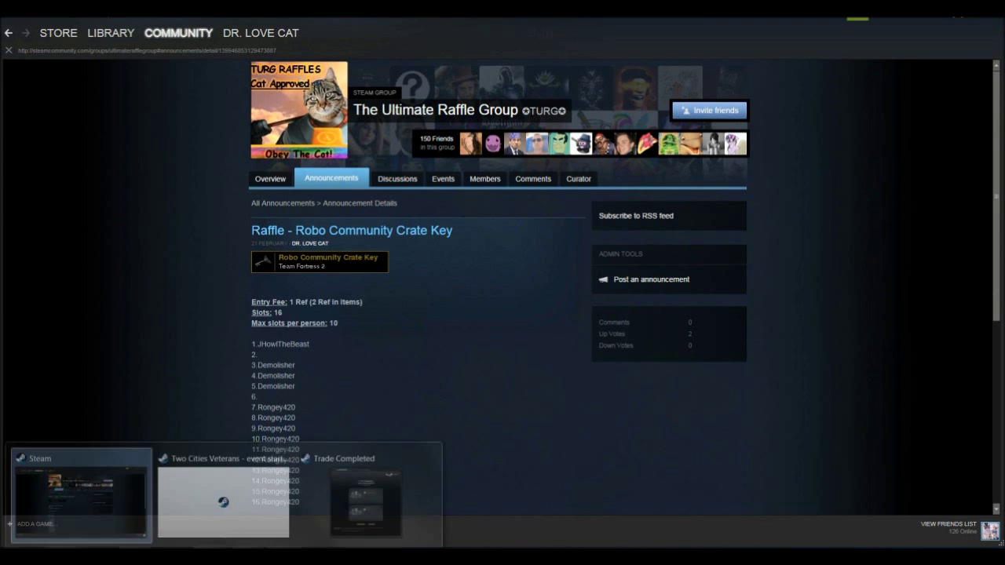
left_click(371, 503)
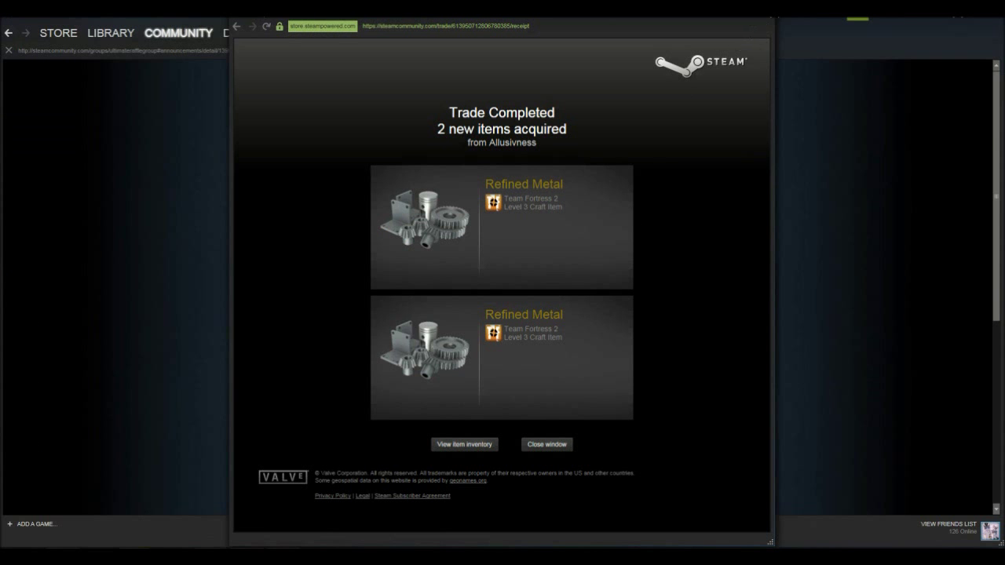
left_click(771, 19)
Step: Edit the raffle announcement by pasting the copied trader's name into slots 2 and 6, and save the changes
scroll(348, 330, "down", 3)
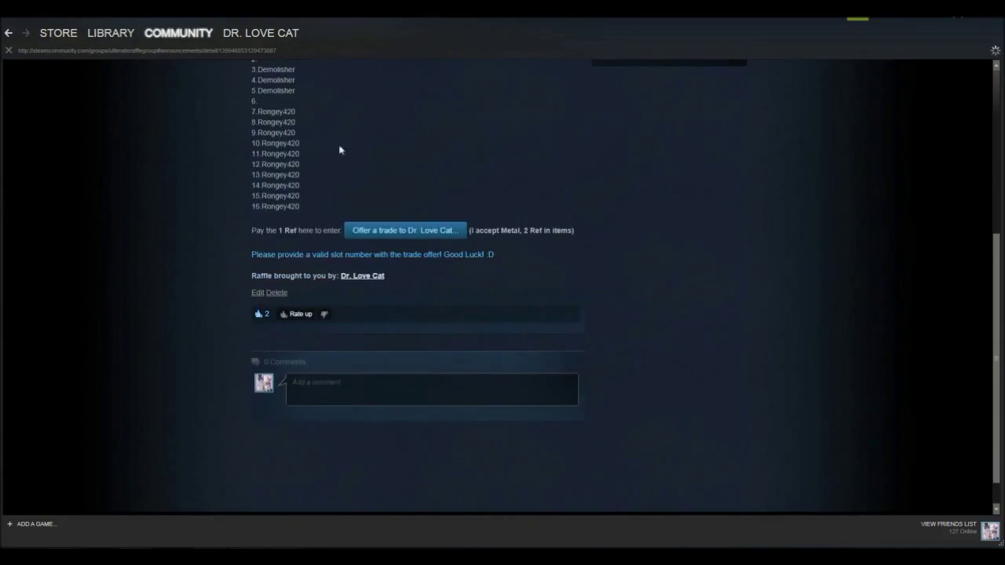
left_click(258, 292)
right_click(360, 207)
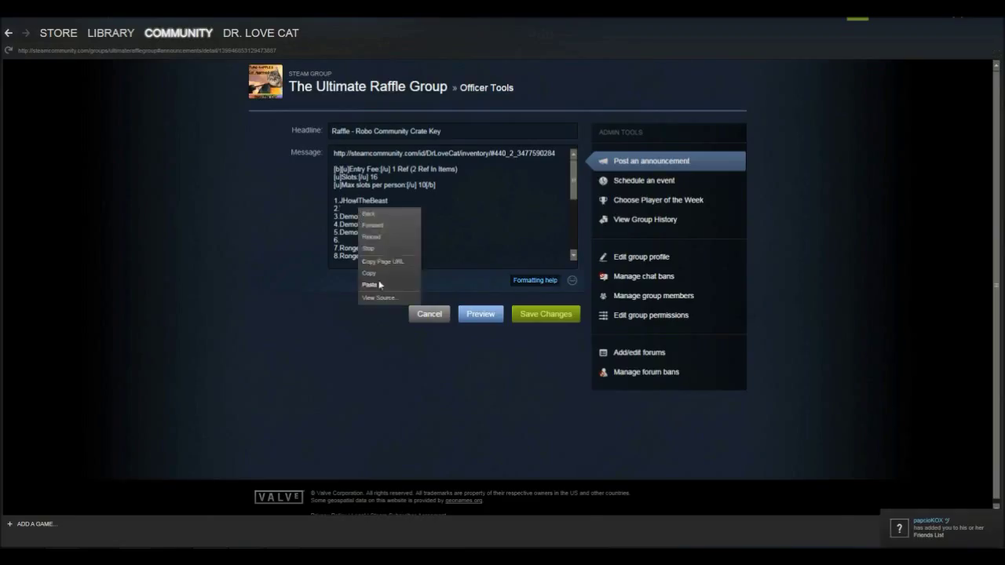
left_click(372, 282)
right_click(352, 241)
left_click(398, 320)
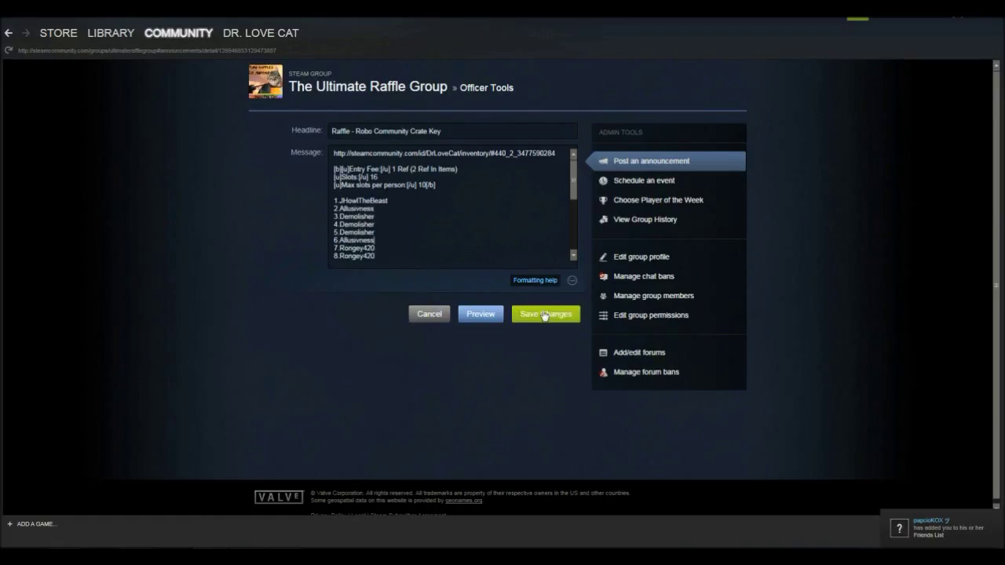
left_click(545, 315)
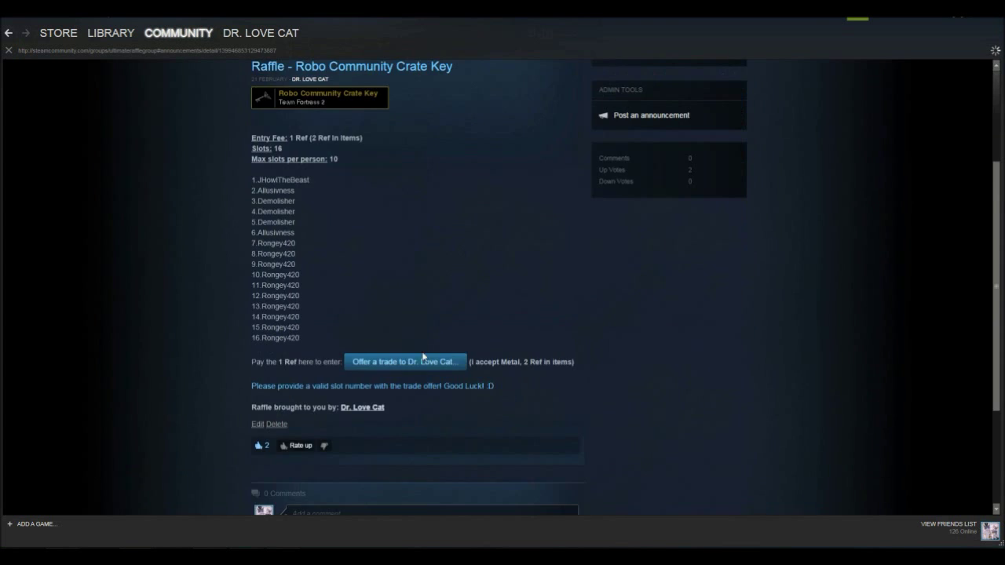
Step: Switch to RANDOM.ORG in the browser and generate a random number between 1 and 16
scroll(323, 269, "down", 3)
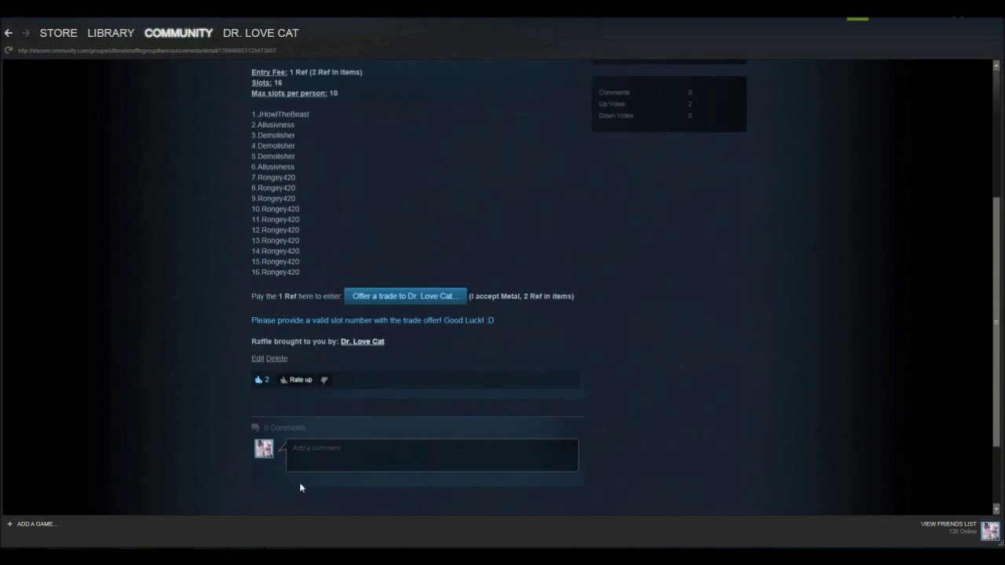
scroll(299, 482, "up", 1)
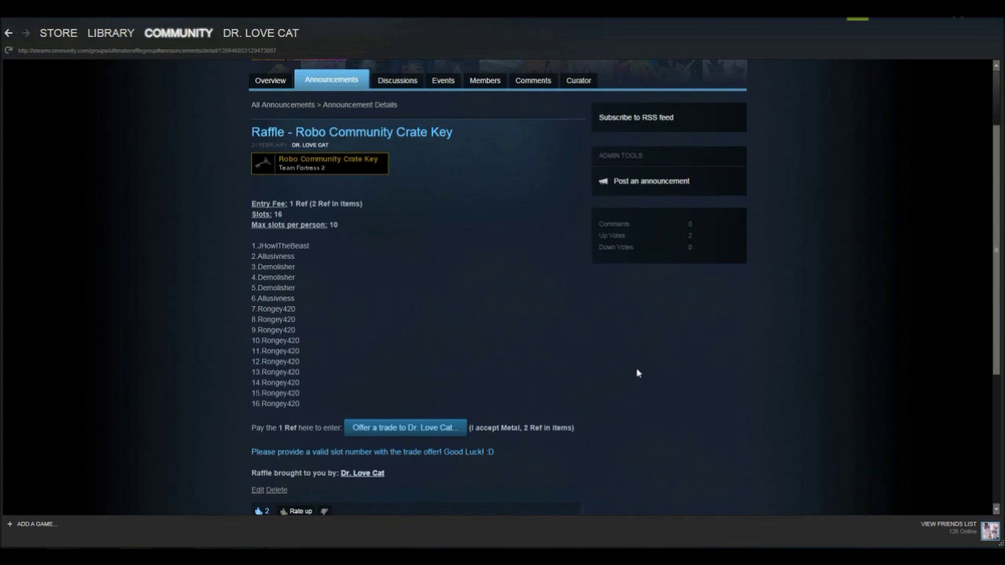
scroll(638, 373, "down", 1)
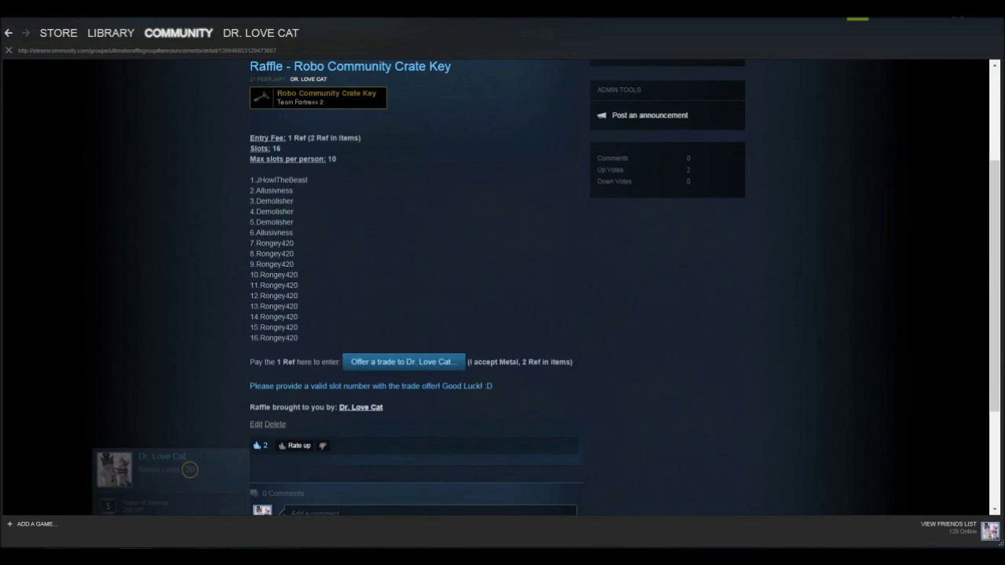
left_click(202, 556)
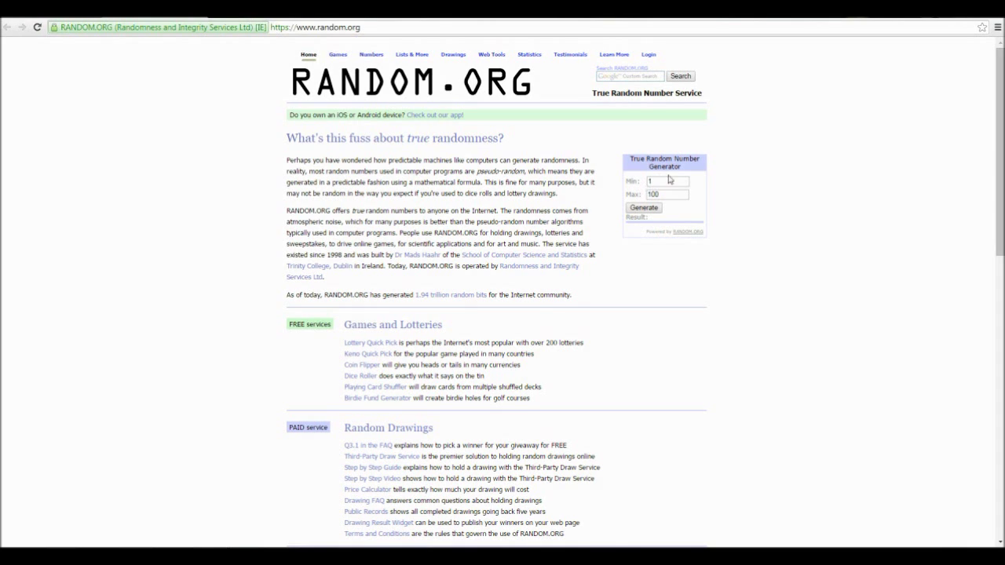
left_click_drag(670, 198, 634, 196)
key("BackSpace")
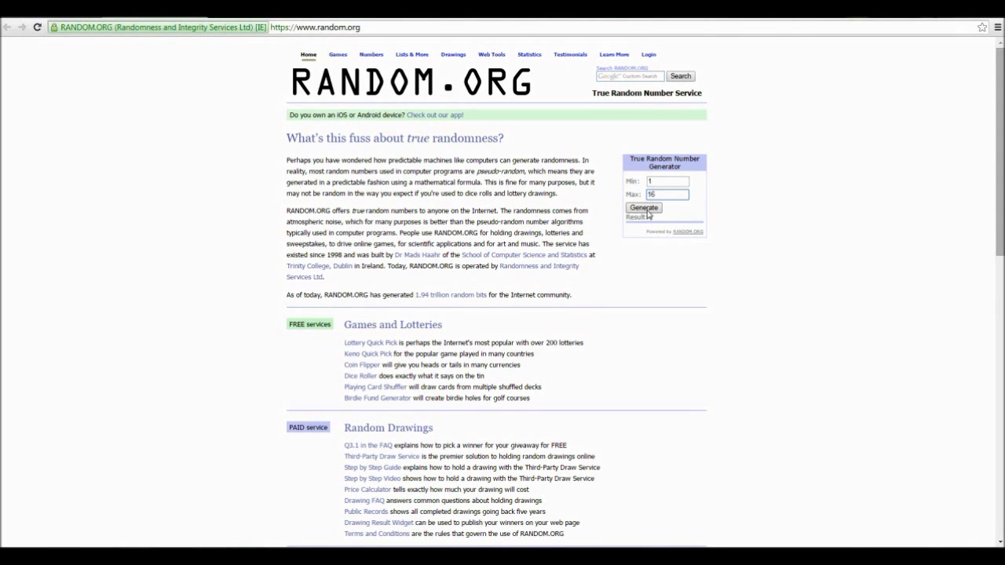
left_click(646, 208)
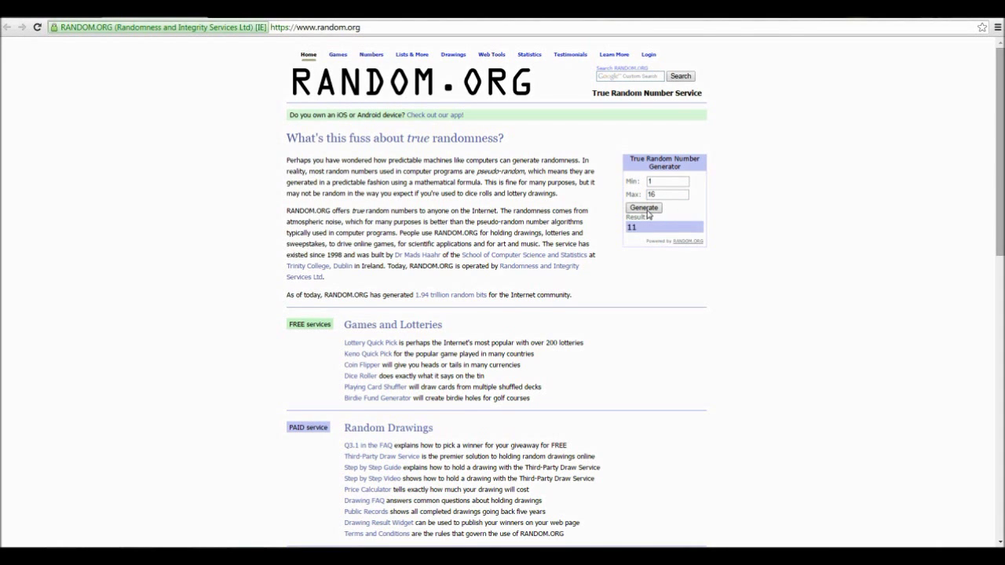
Step: Launch Bandicam, capture an image of the RANDOM.ORG result and exit Bandicam
key("super")
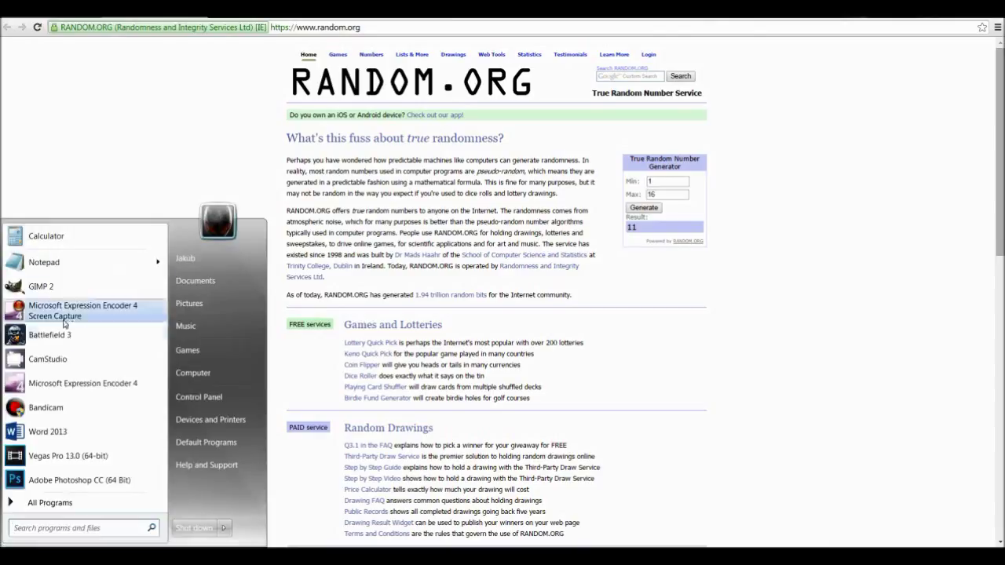
left_click(53, 416)
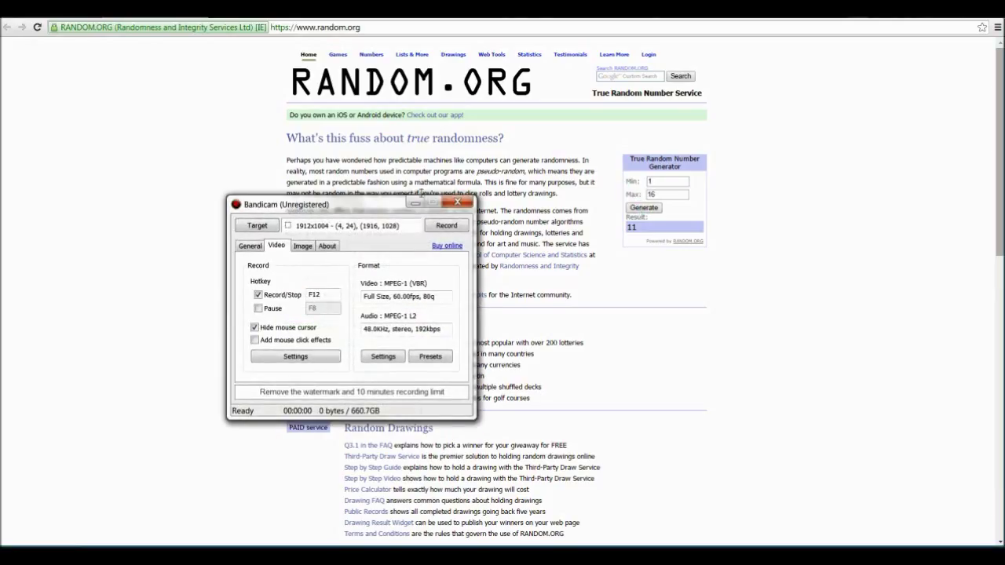
left_click(416, 202)
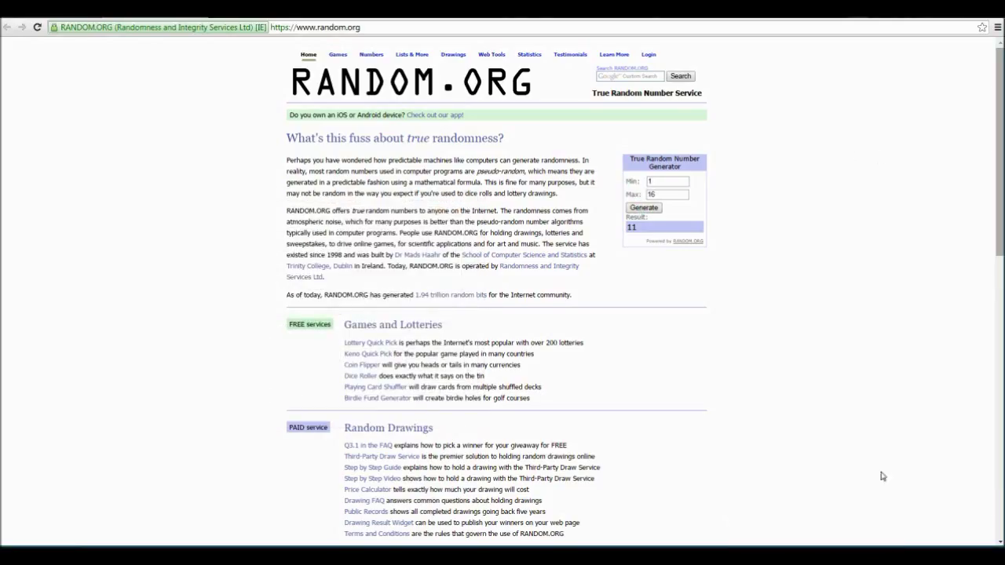
right_click(974, 14)
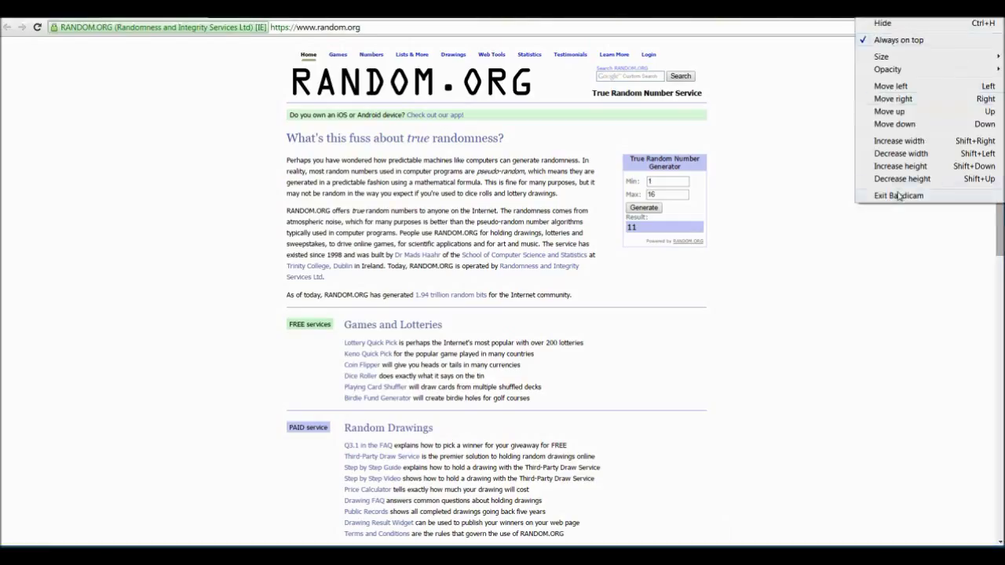
left_click(893, 195)
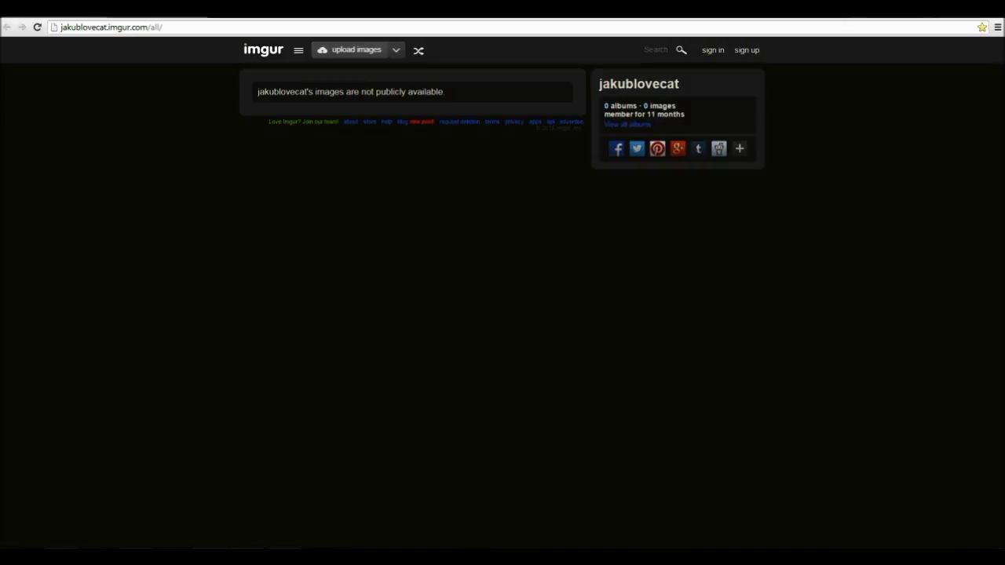
Step: Open Imgur's image upload dialog and search the Documents library for "Bandica"
left_click(341, 53)
key("super")
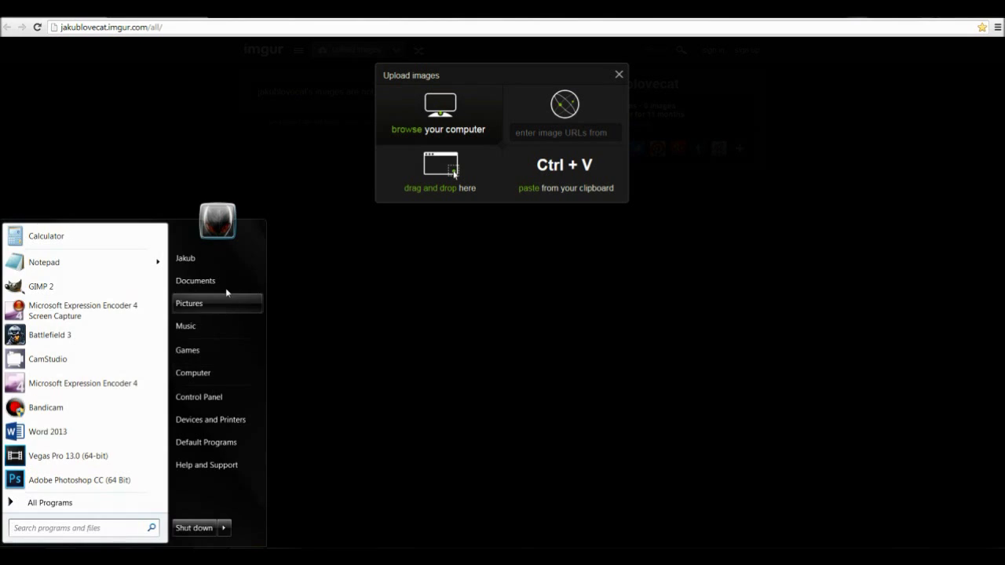
left_click(224, 280)
left_click(900, 80)
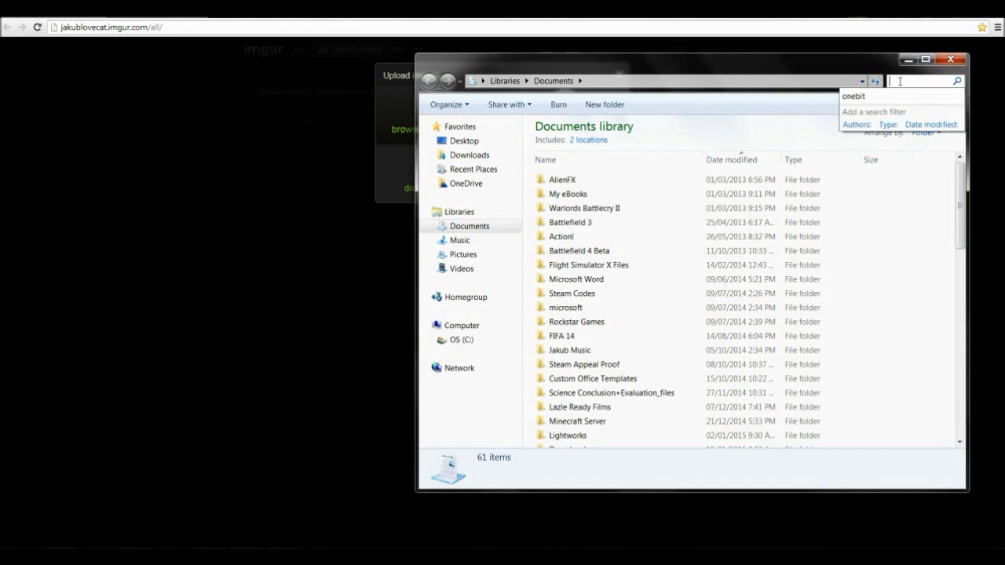
type("Bandica")
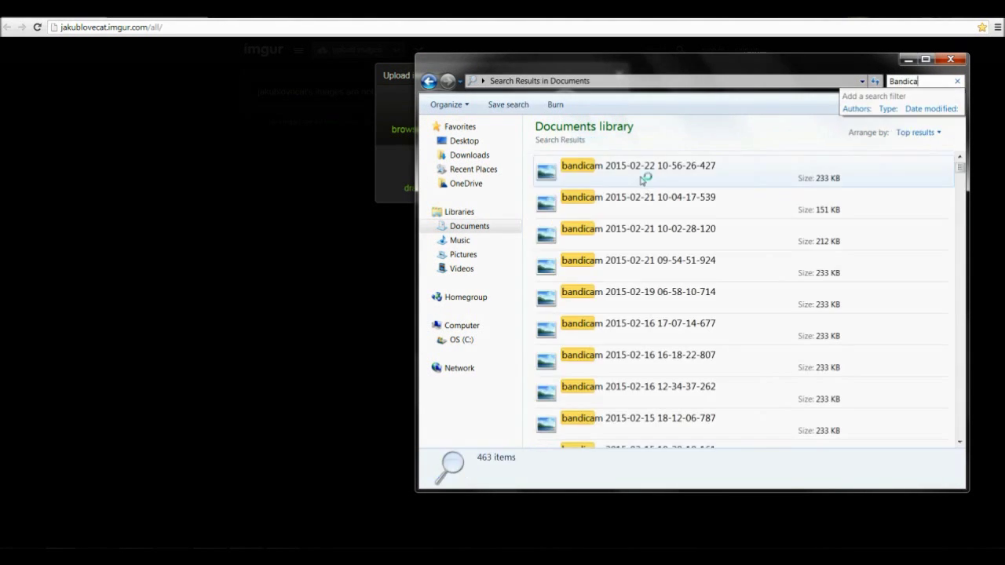
double_click(642, 179)
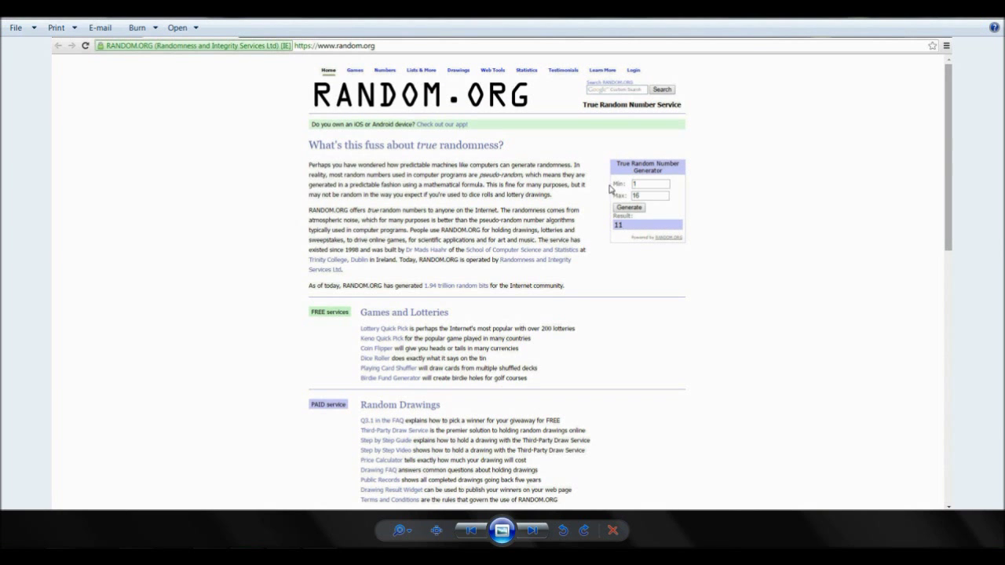
left_click(988, 11)
left_click_drag(726, 162, 402, 153)
left_click(535, 229)
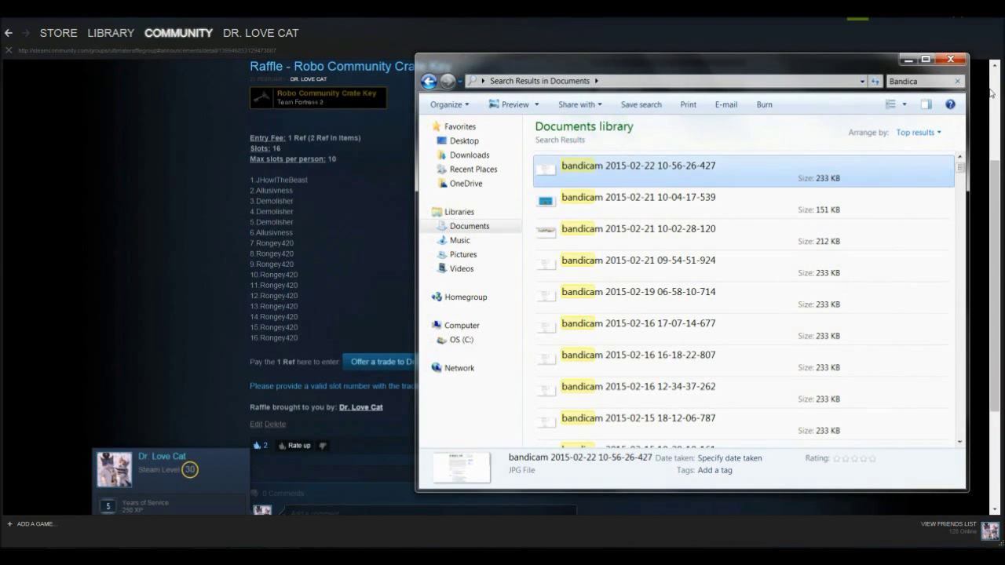
Step: Close the Documents search window and copy the name of the slot 11 entrant from the raffle post
left_click(951, 59)
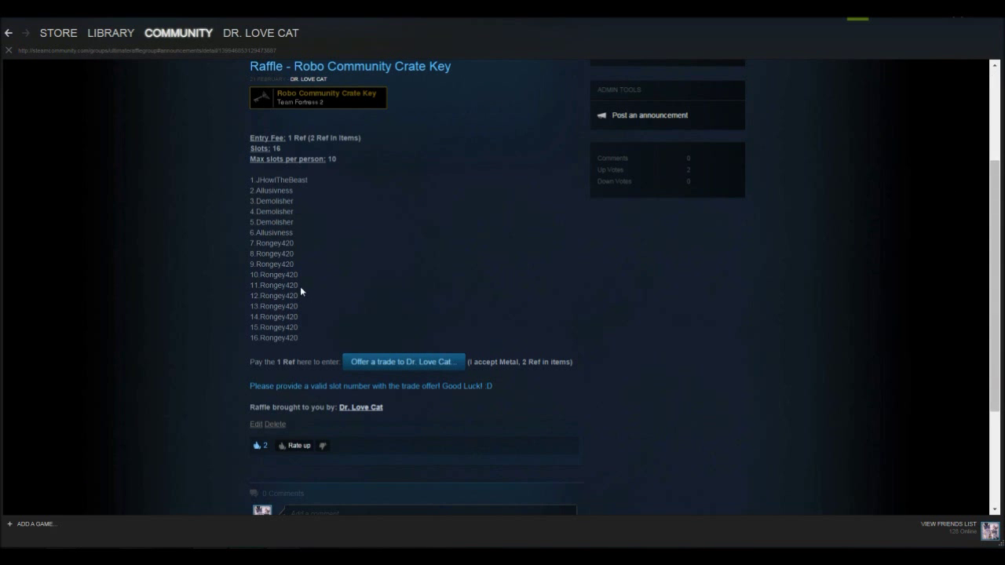
left_click_drag(299, 286, 261, 286)
right_click(263, 285)
left_click(276, 350)
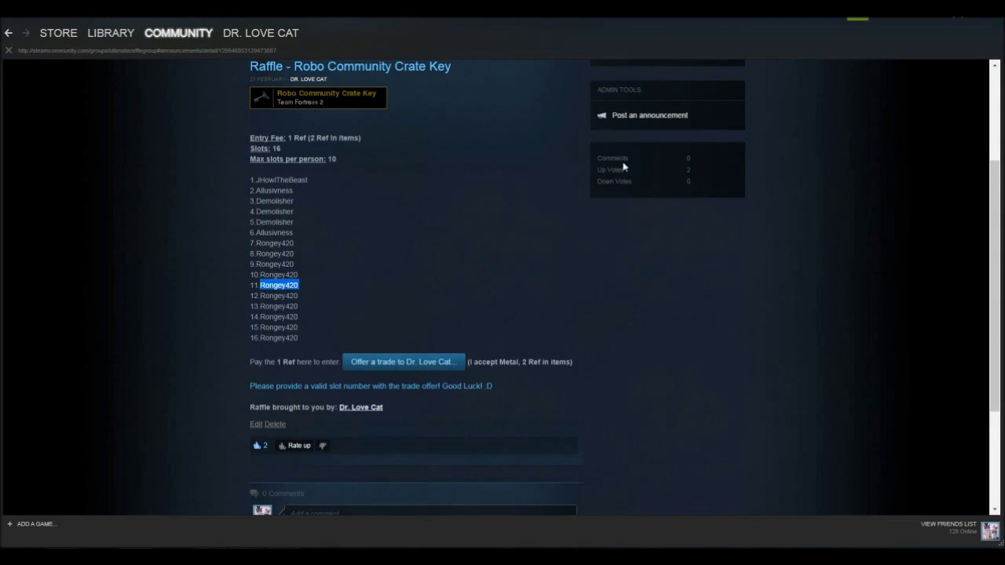
scroll(624, 165, "up", 3)
left_click(634, 286)
scroll(686, 316, "down", 4)
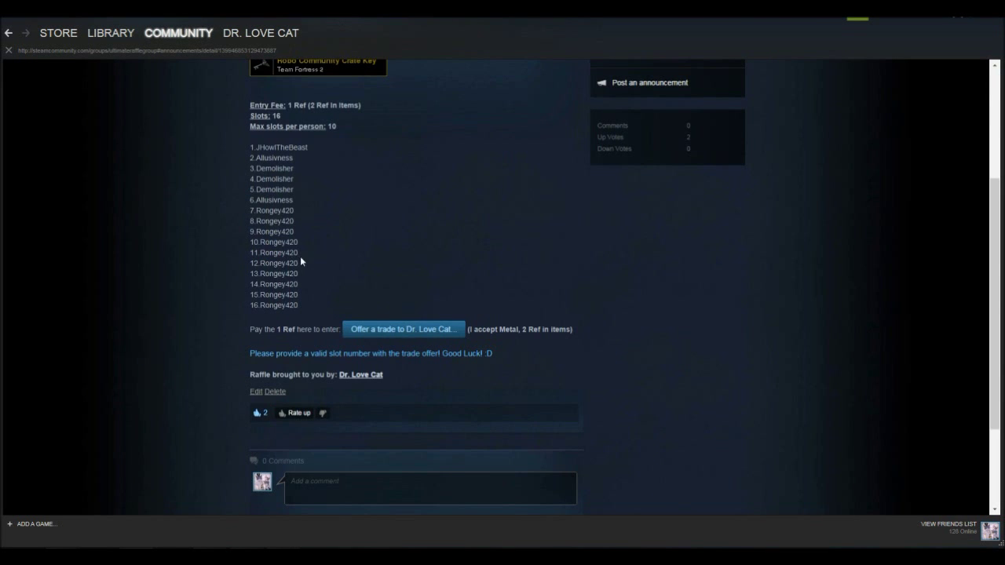
left_click_drag(300, 256, 260, 253)
right_click(264, 255)
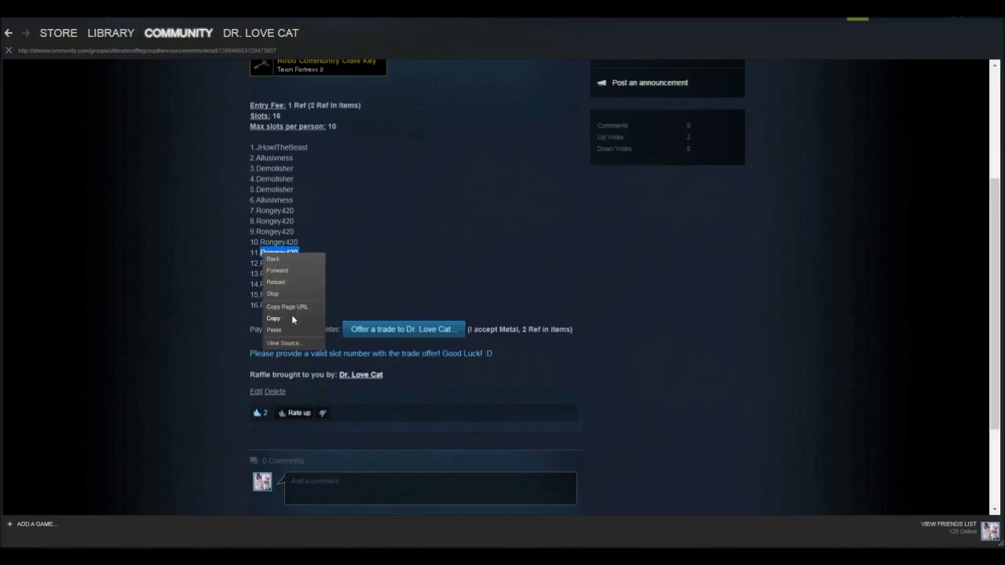
left_click(292, 318)
Step: Start a new group announcement with the message "Congrats" followed by the copied winner's name in [spoiler] tags and an exclamation mark
scroll(511, 363, "up", 2)
left_click(673, 219)
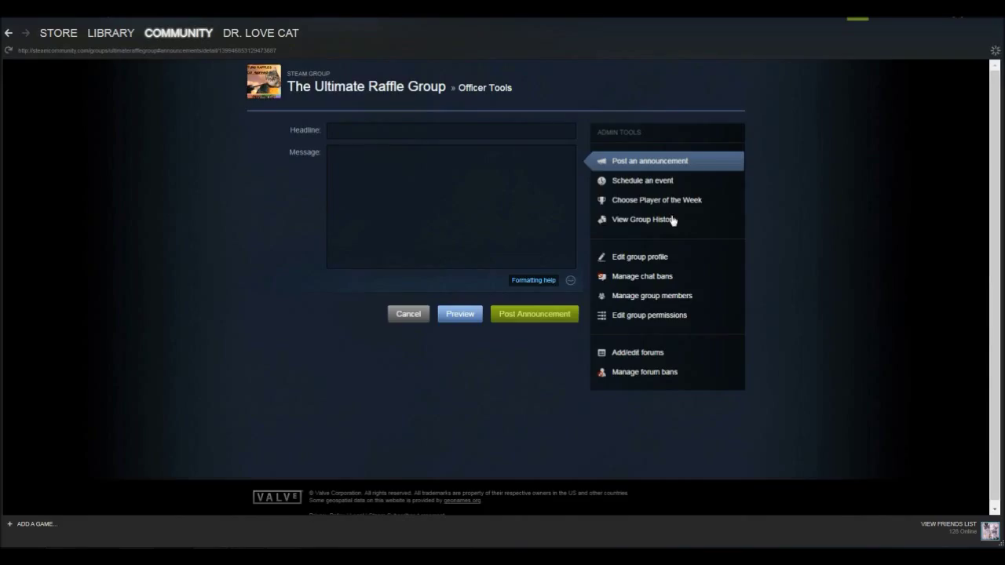
left_click(390, 167)
type("Congrats [spoiler")
right_click(452, 159)
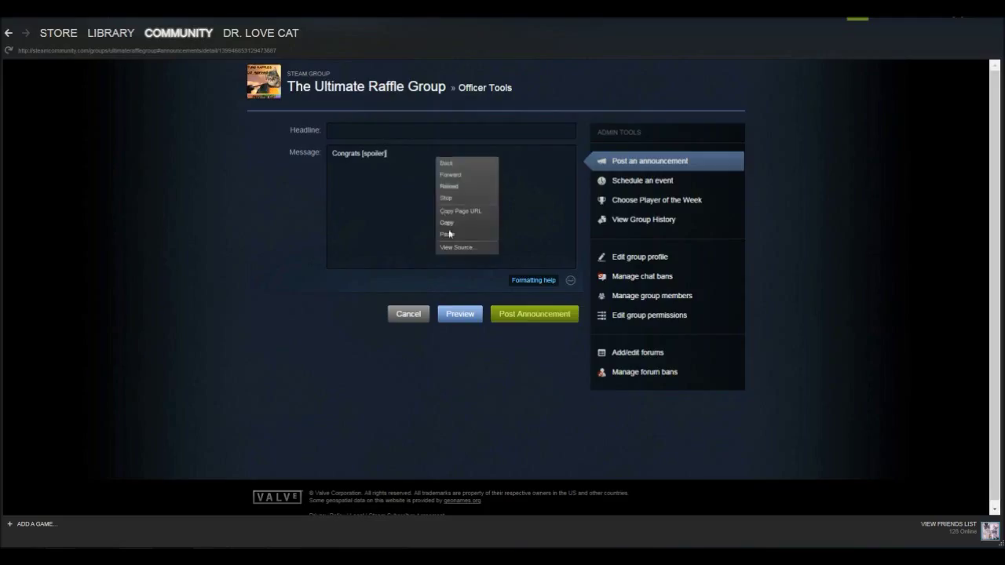
left_click(453, 236)
type("[/spiler]")
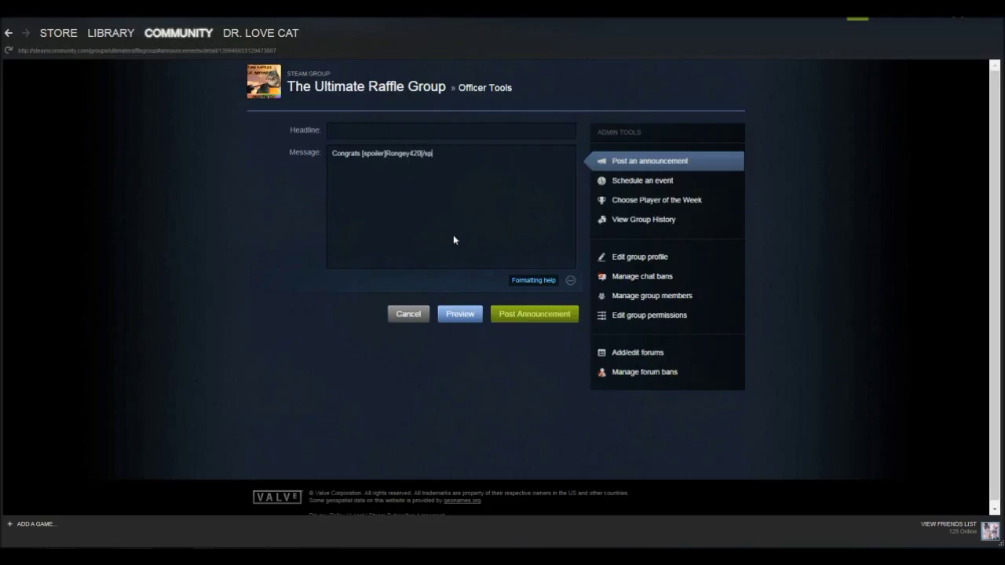
key("BackSpace")
key("BackSpace")
key("BackSpace")
key("BackSpace")
key("BackSpace")
type("oiler]!")
Step: Add the line "Winning ticket [b](#11)[/b]" below the congratulations in the announcement message
key("Return")
key("Return")
type("Winning ticket ")
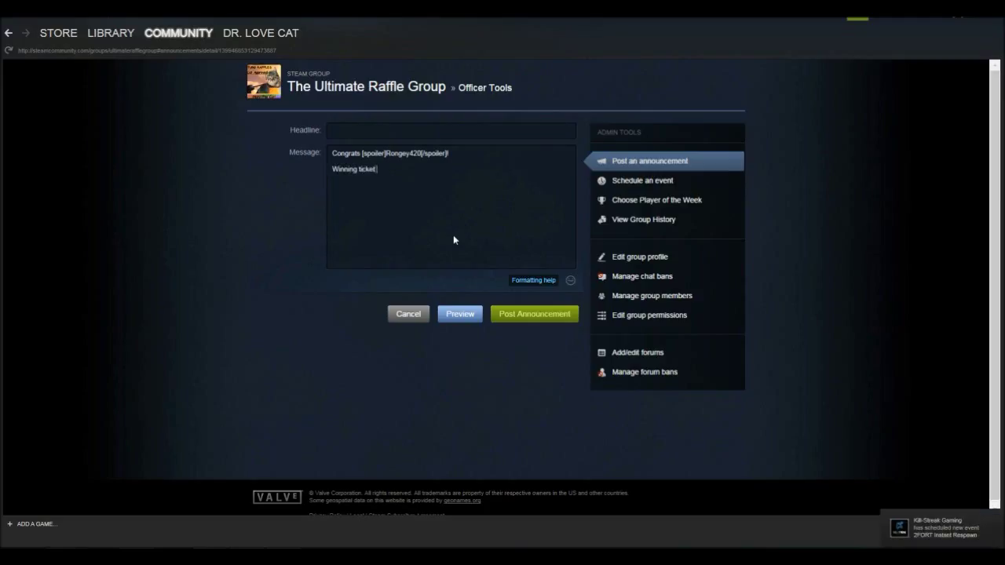
type("[b]#11[/")
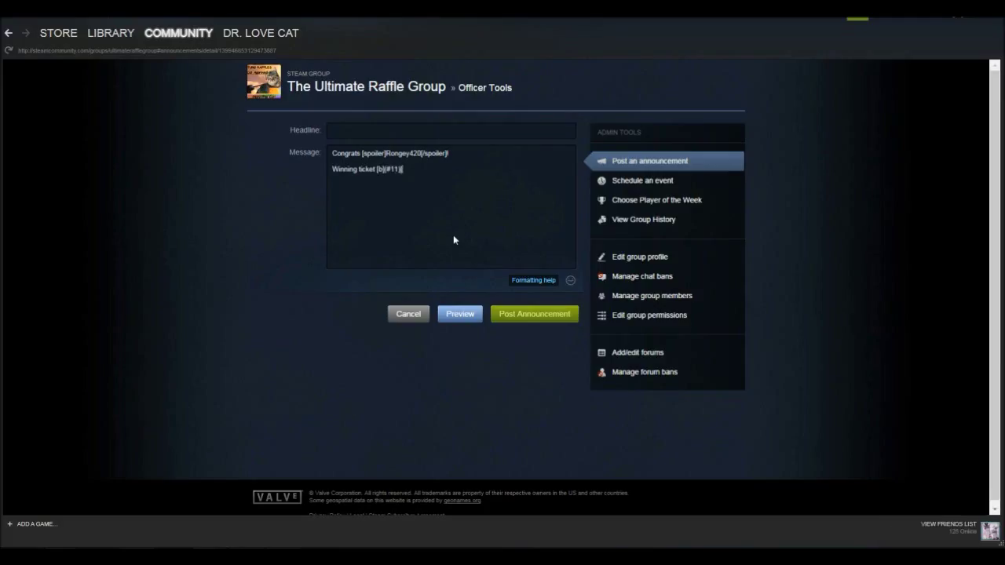
type("b]")
key("Return")
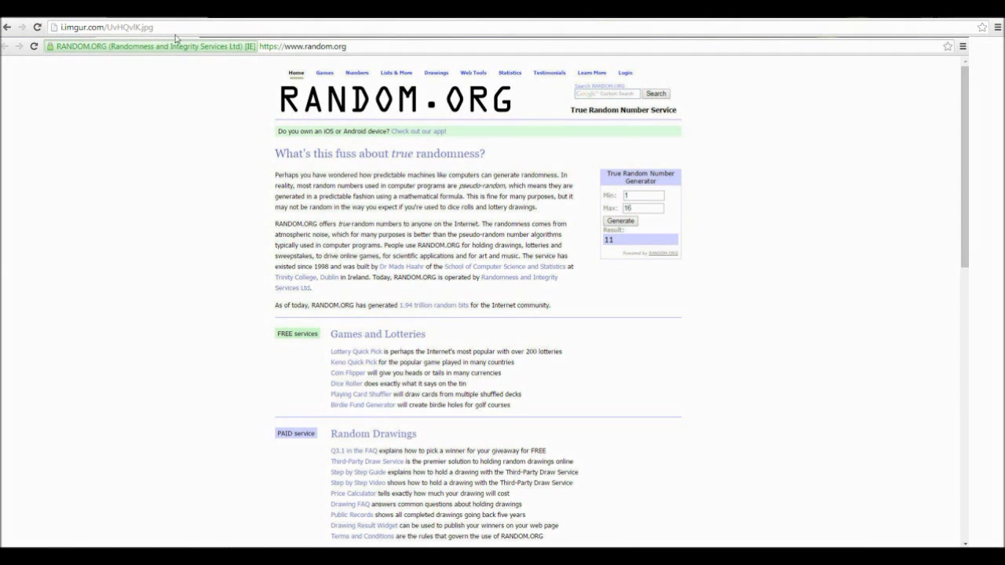
Step: Copy the uploaded Imgur image's address from the browser and paste it below the winning ticket line in Steam
left_click_drag(154, 28, 48, 33)
right_click(94, 32)
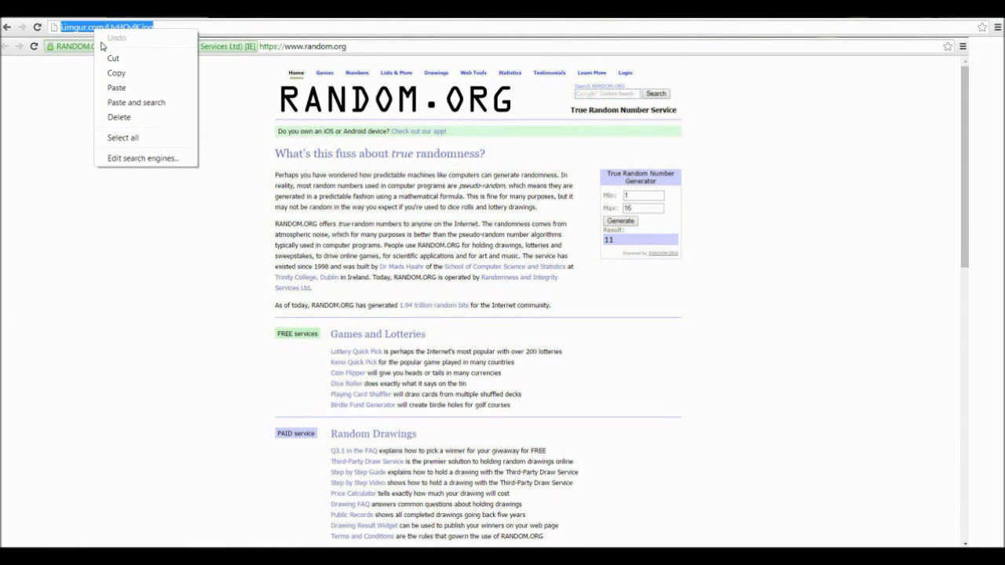
left_click(114, 72)
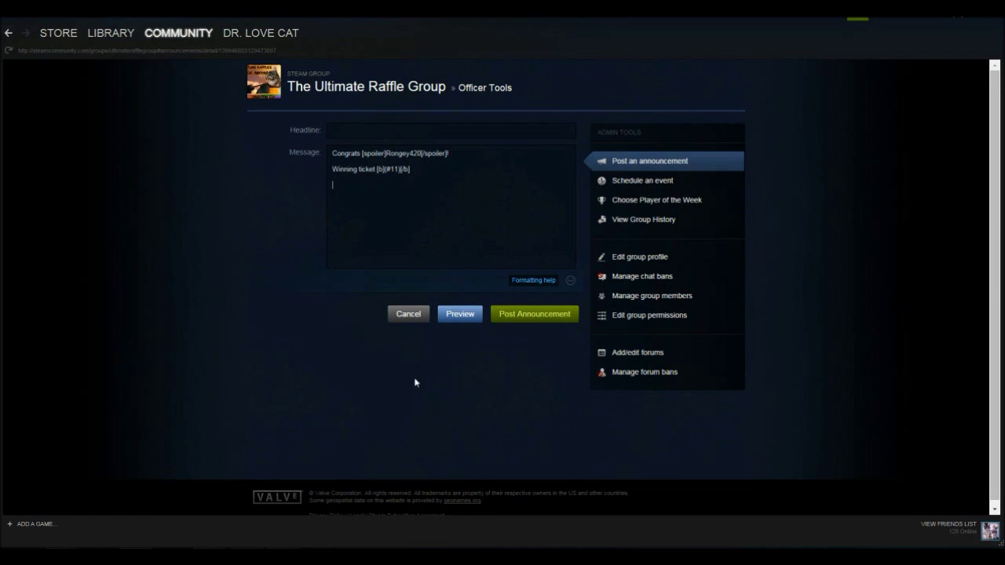
right_click(330, 193)
left_click(352, 275)
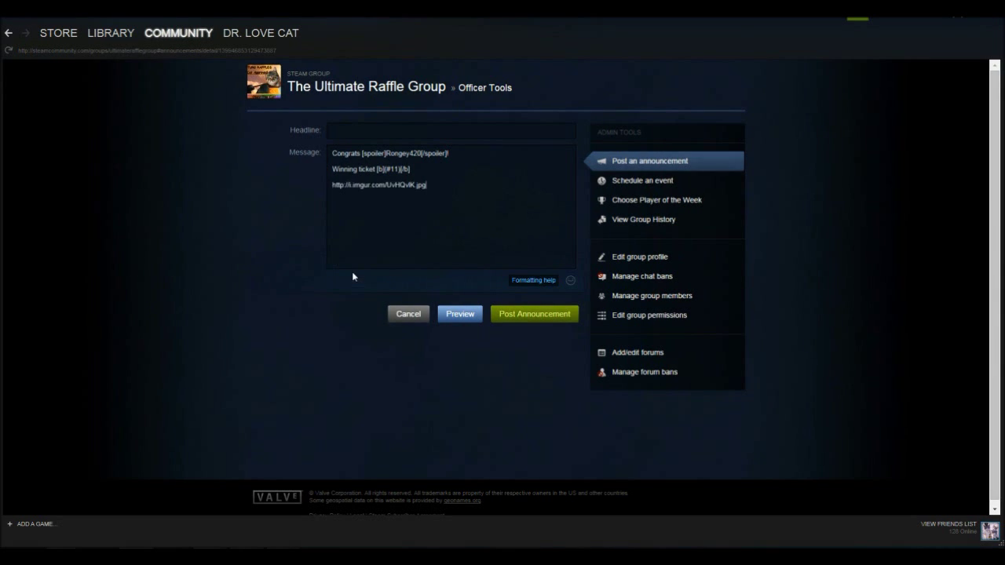
Step: Turn the pasted image address into a link labelled "Proof" using [url=] and [/url] tags
left_click(332, 184)
type("[url=")
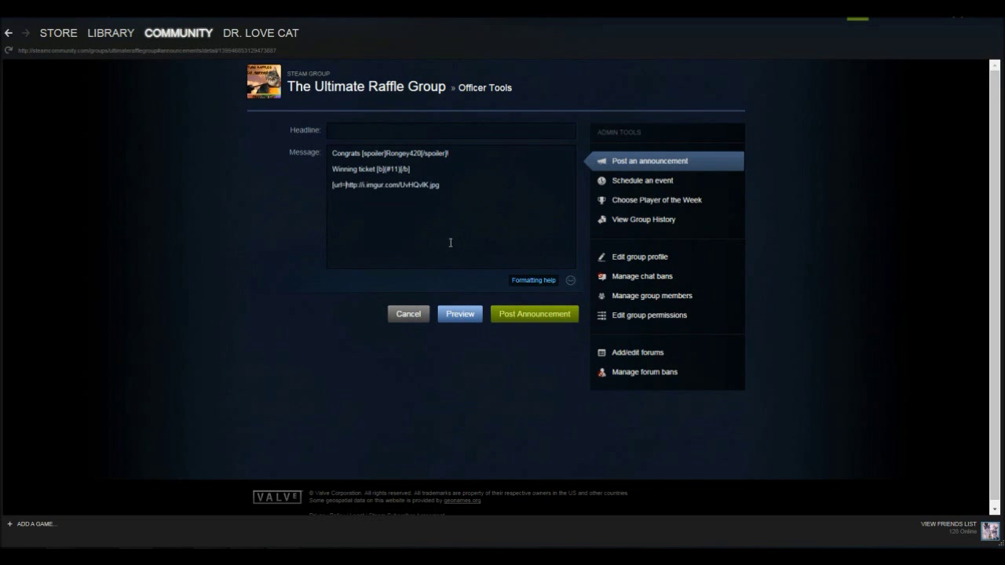
left_click(473, 179)
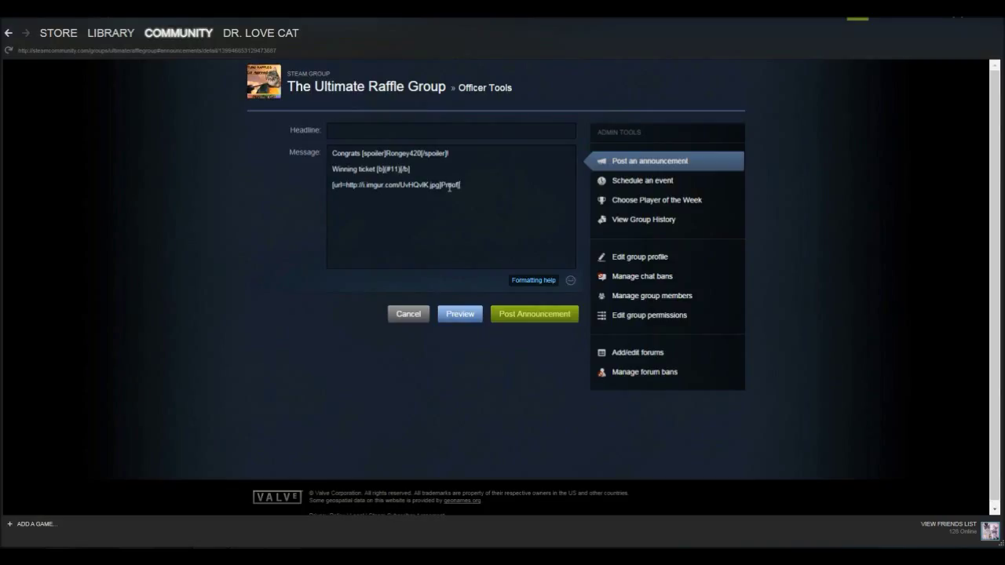
Step: Add the closing line "Thank you all for taking part! Better luck next time! :D" and preview the announcement
type("hank you all for taking part! B")
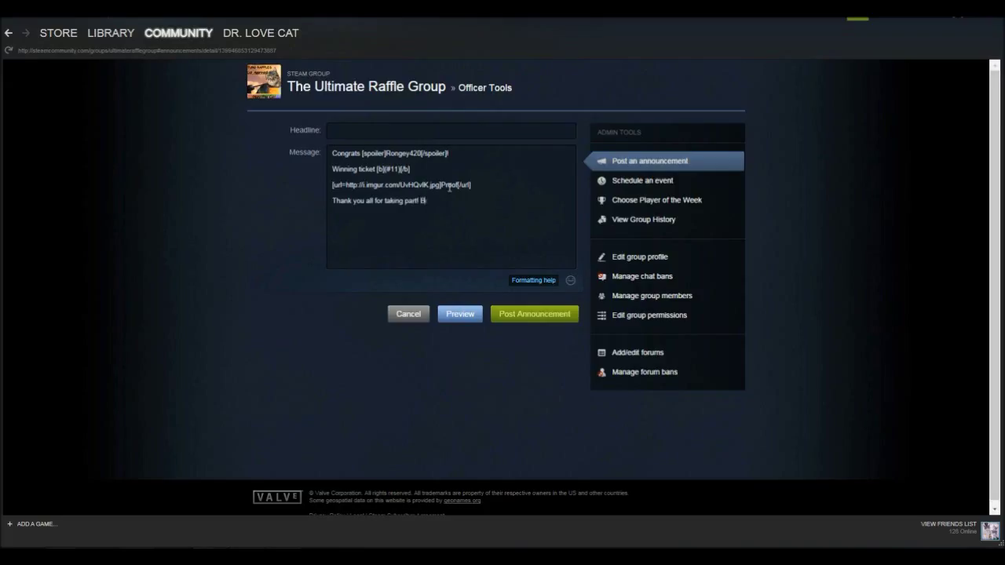
type("etter luck next time! :D")
left_click(469, 315)
Step: Enter a headline beginning "Winner of the Robo Community" and update the announcement preview
left_click(418, 132)
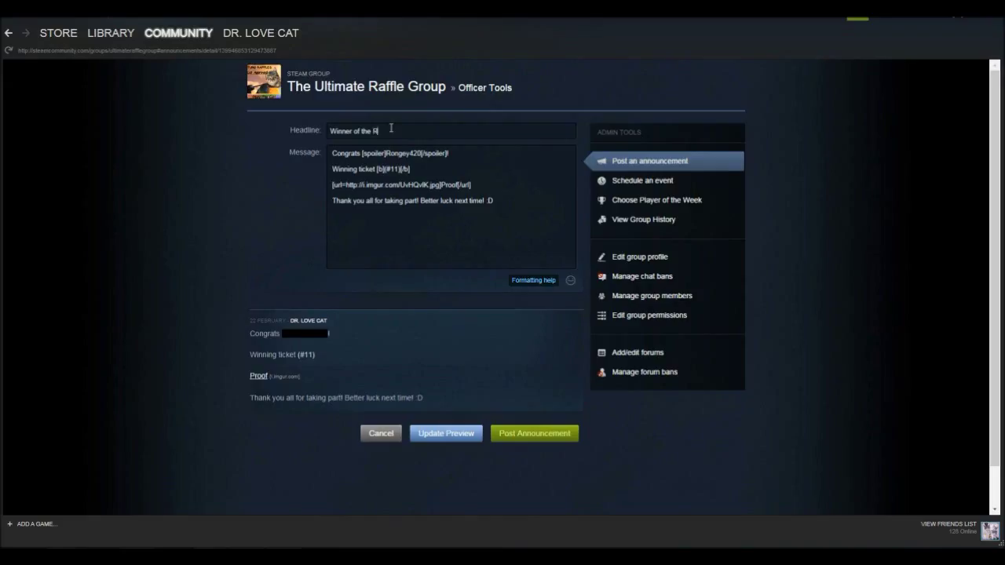
type("obo Community Crate Key!")
left_click(465, 437)
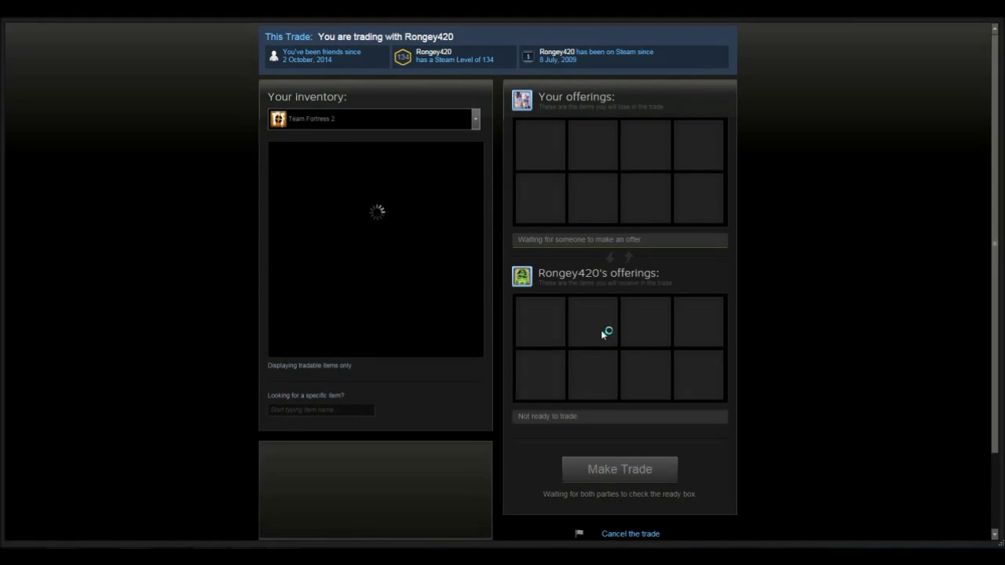
Step: Filter the Team Fortress 2 inventory in the trade window by "key"
left_click(318, 411)
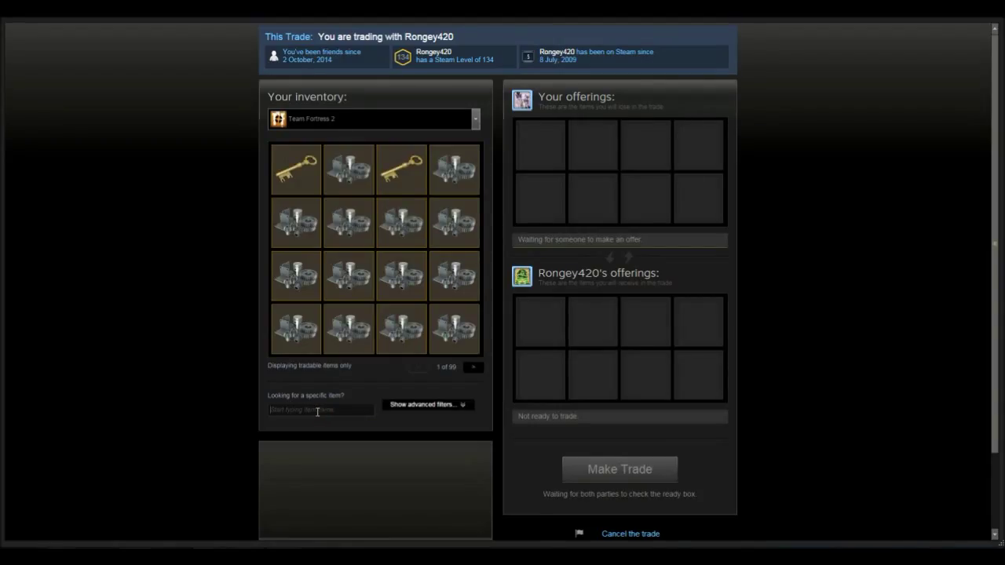
type("key")
key("BackSpace")
key("BackSpace")
key("BackSpace")
type("key")
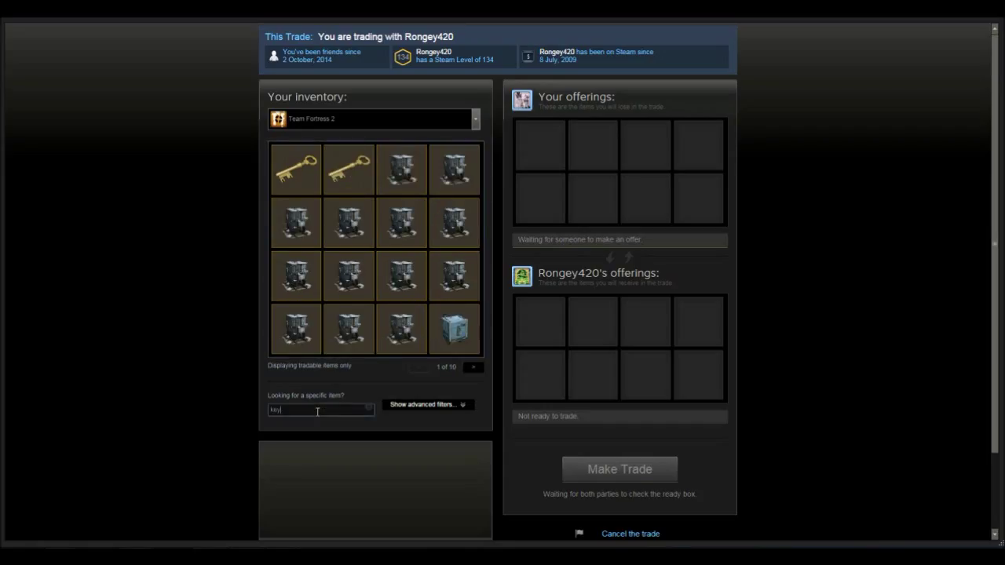
Step: Find the Robo Community Crate Key in the filtered inventory pages and add it to your offerings
left_click(474, 367)
left_click(473, 367)
left_click(474, 368)
left_click(473, 368)
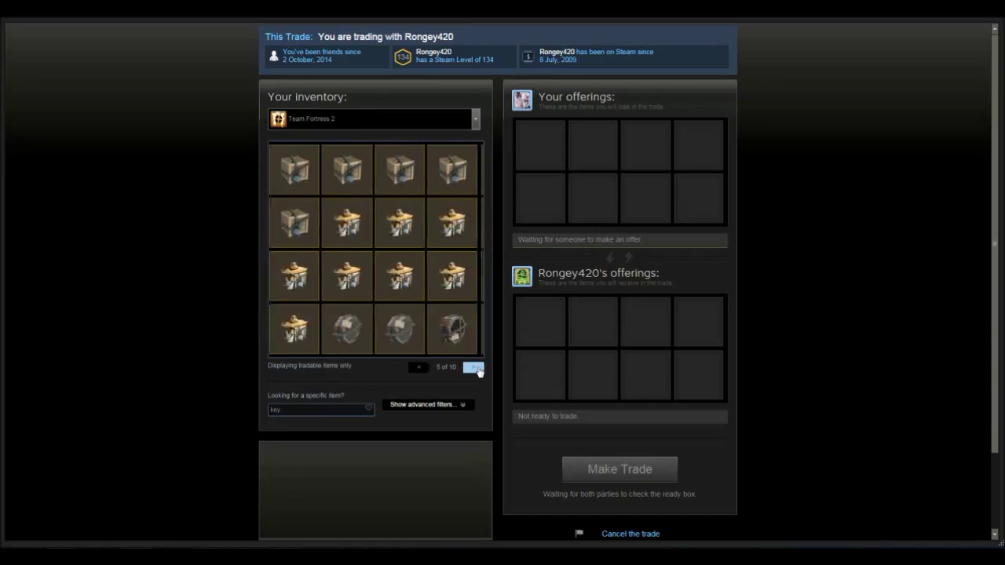
left_click(473, 367)
left_click(474, 367)
left_click(474, 368)
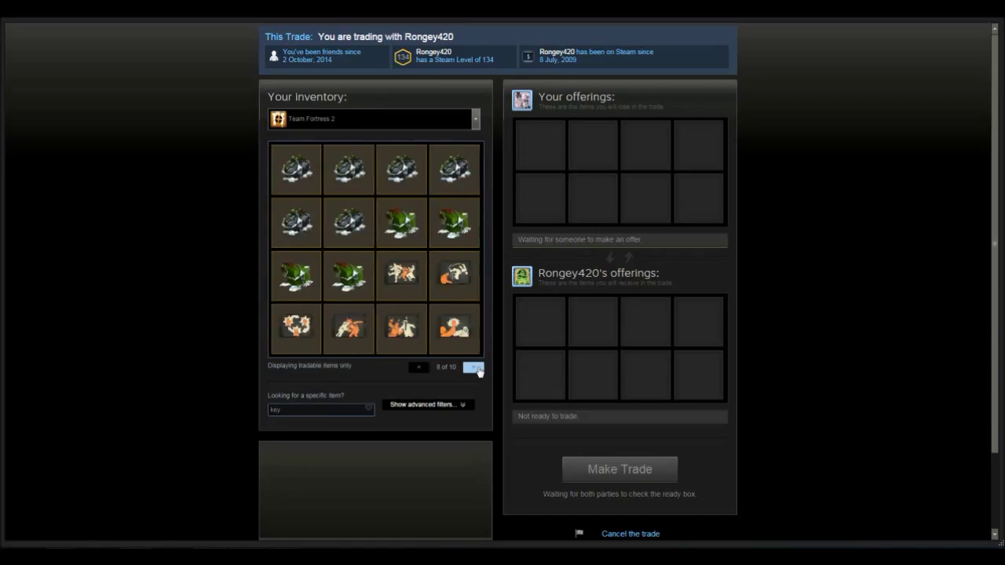
left_click(419, 368)
left_click_drag(454, 329, 545, 218)
Step: Clear the inventory search and mark your side of the trade as ready
left_click(368, 408)
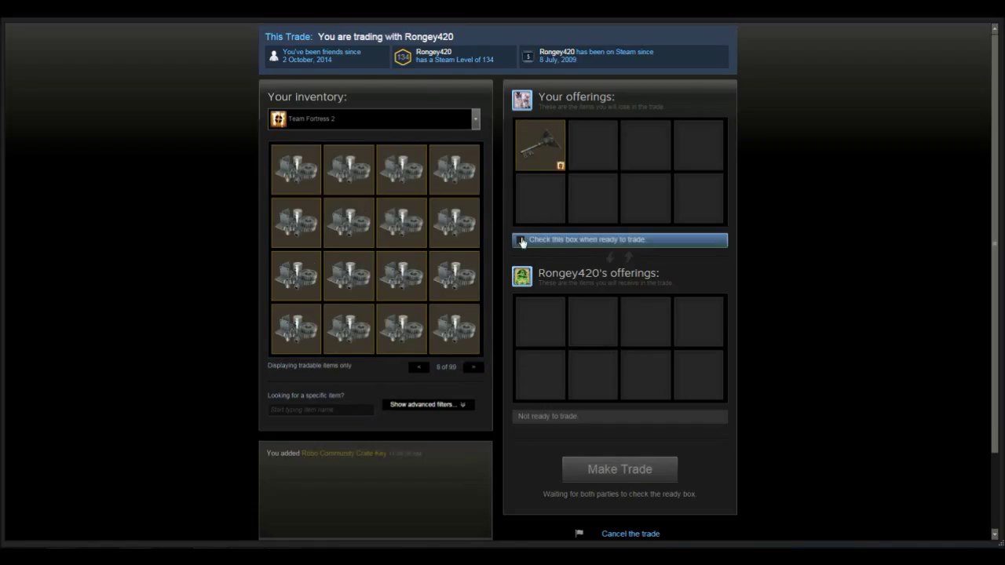
left_click(522, 241)
left_click(554, 321)
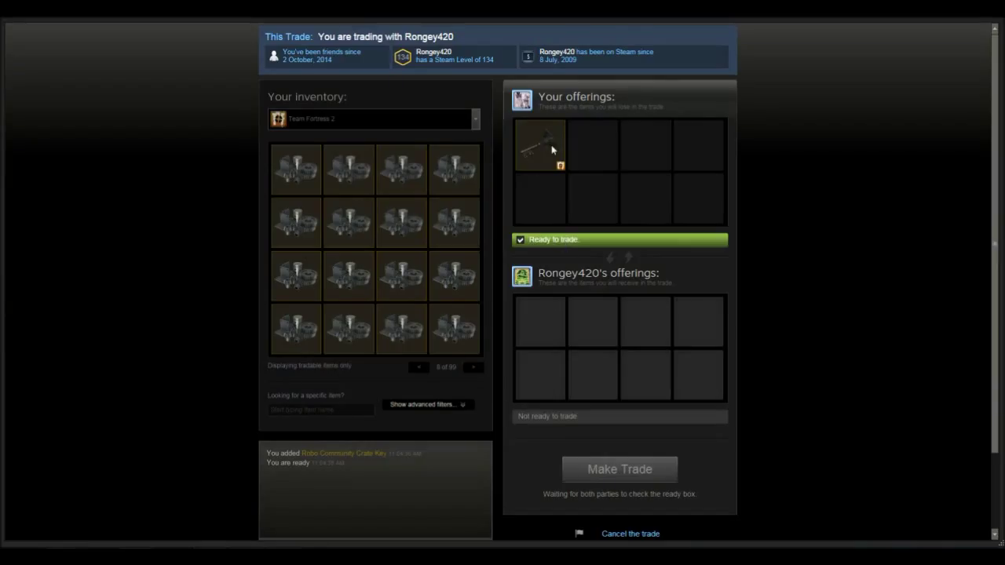
scroll(578, 391, "down", 2)
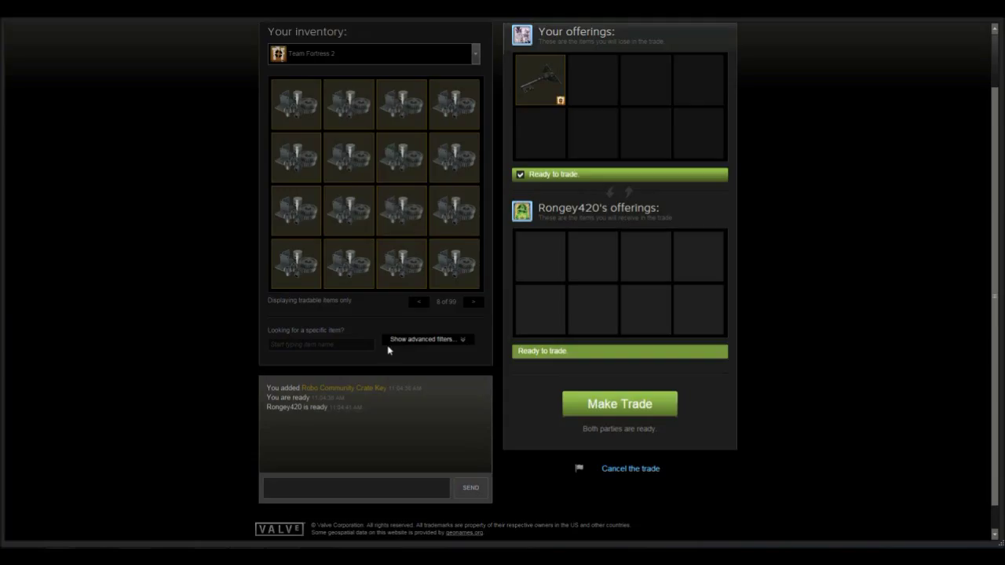
Step: Switch to the winner's chat, close the trade offer window and send a thank-you message beginning "Thanks and"
mouse_move(162, 543)
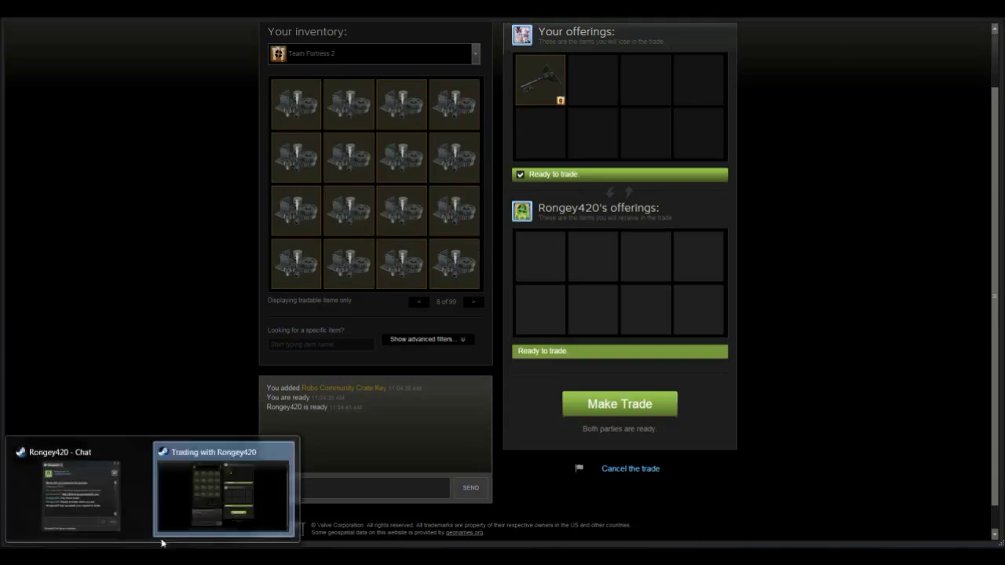
left_click(80, 499)
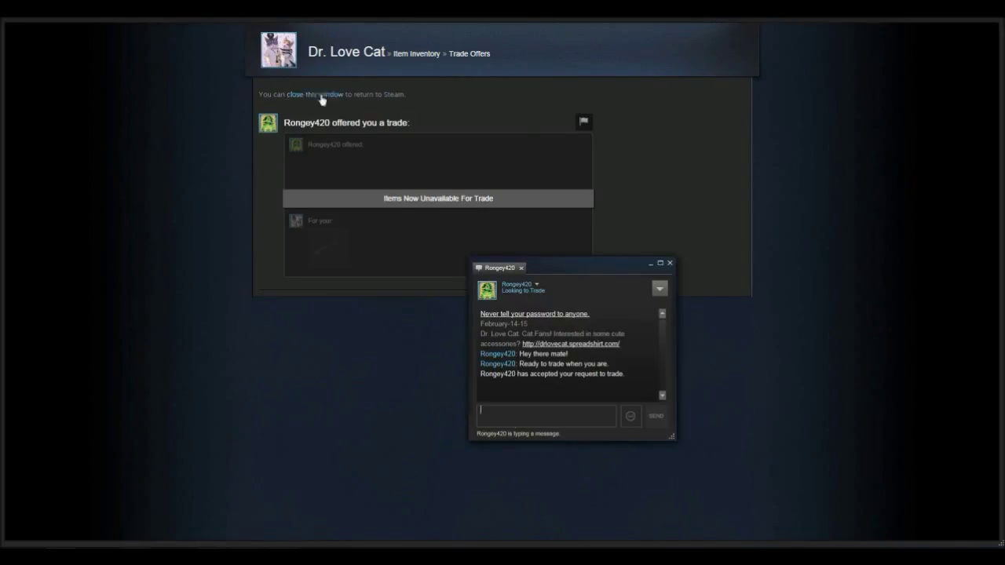
left_click(1003, 22)
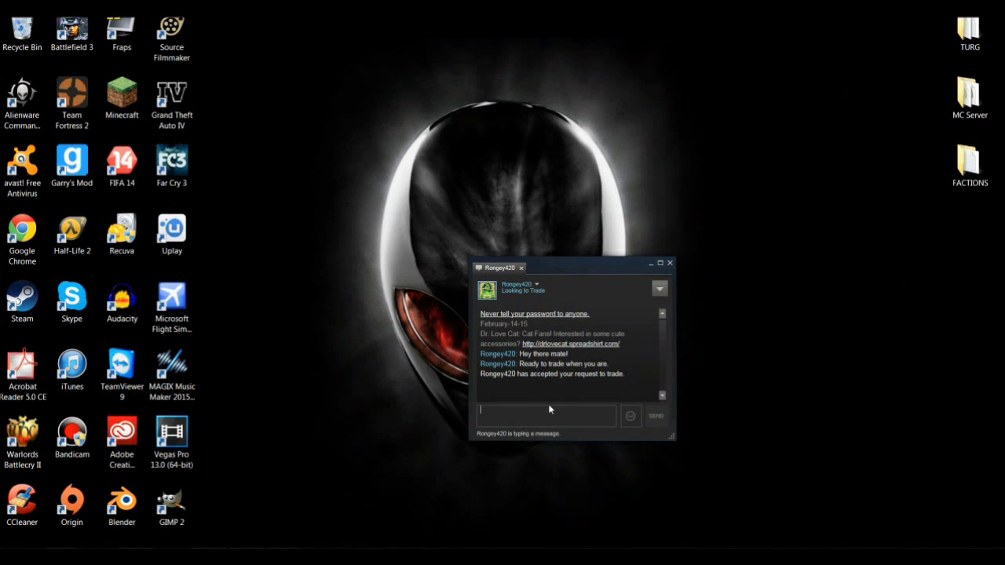
type("Thanks and Congrats")
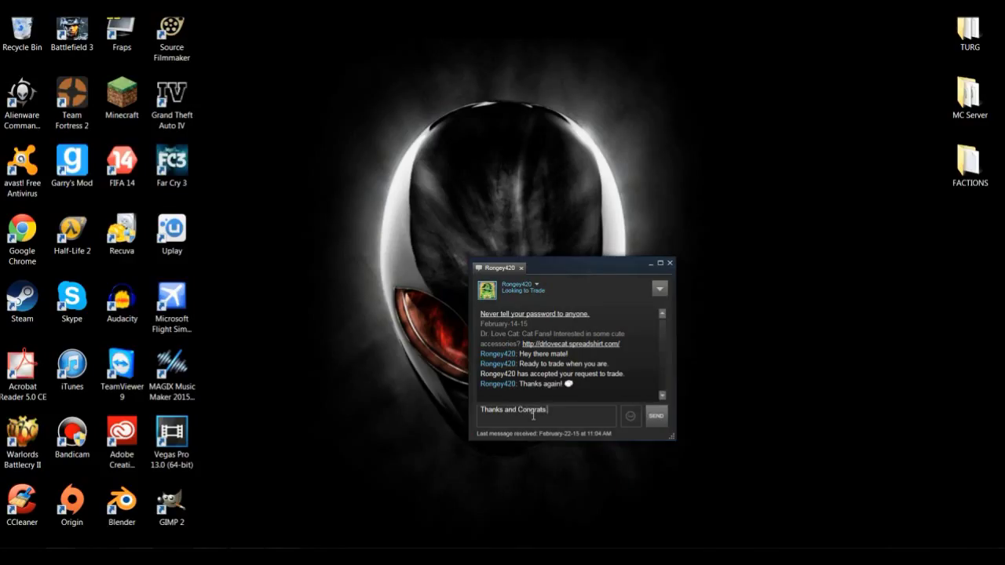
key("Return")
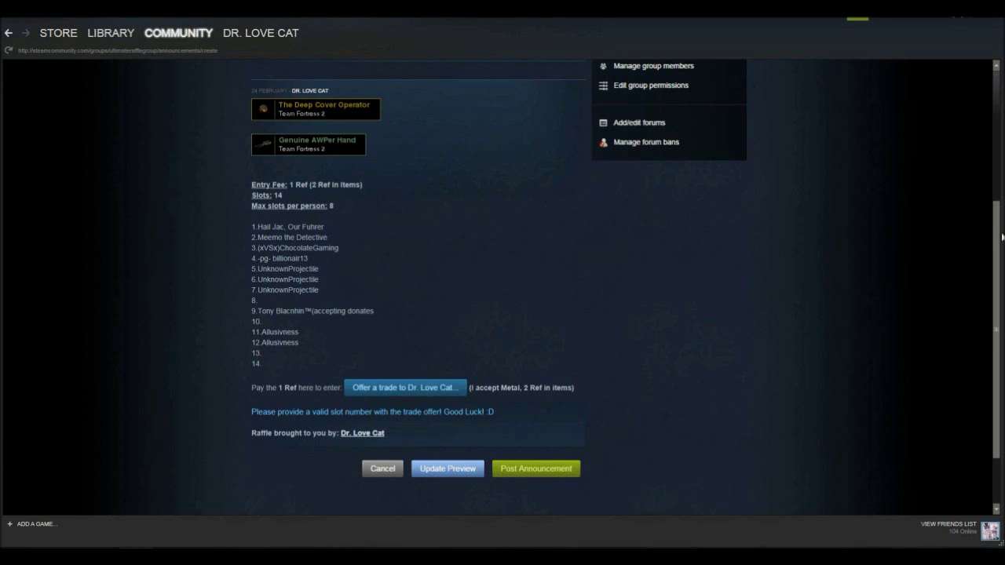
Step: Set the new raffle announcement's headline to "Raffle - Small Sniper Bundle"
left_click_drag(1002, 237, 976, 203)
scroll(825, 301, "up", 3)
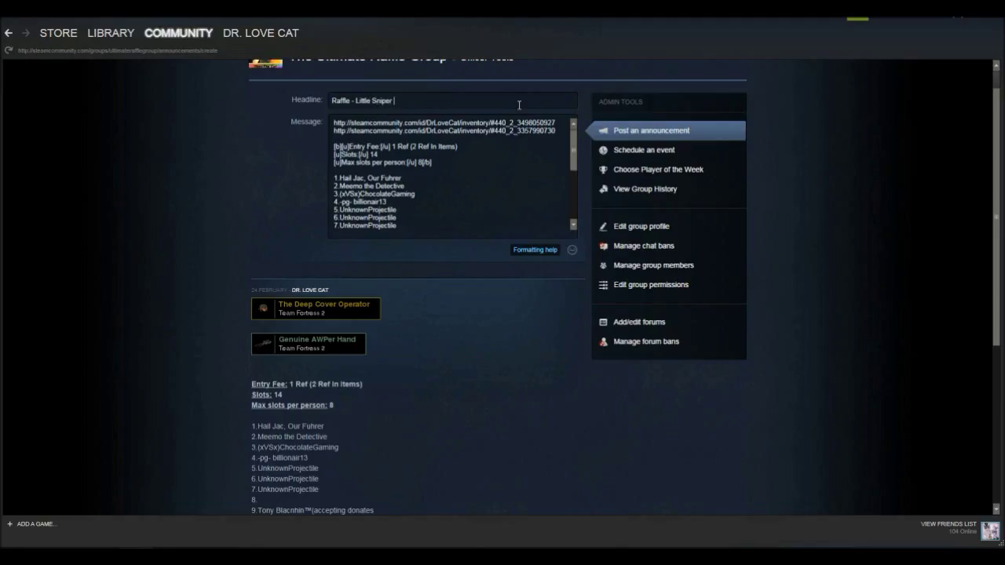
key("BackSpace")
key("BackSpace")
key("BackSpace")
key("BackSpace")
key("BackSpace")
key("BackSpace")
key("BackSpace")
key("BackSpace")
key("BackSpace")
scroll(464, 322, "down", 3)
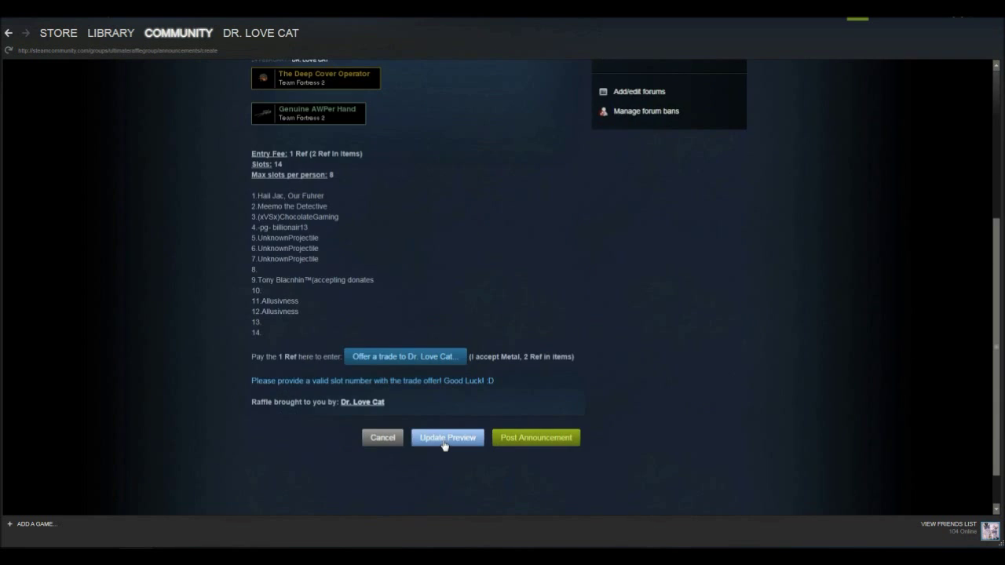
Step: Update the sniper bundle raffle's preview, post the announcement and look through the group's announcement list
left_click(444, 438)
scroll(360, 232, "down", 3)
scroll(346, 293, "down", 1)
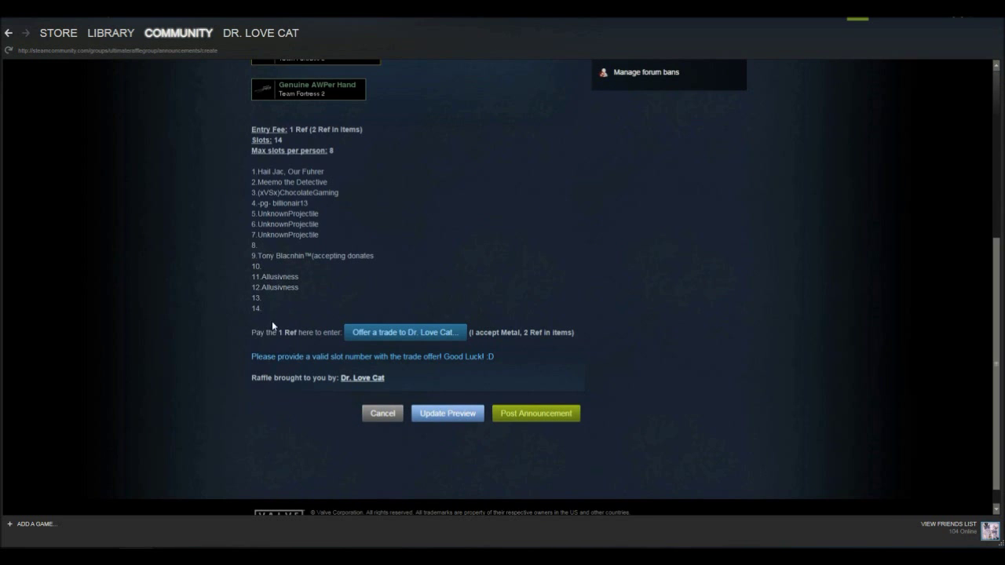
left_click(546, 414)
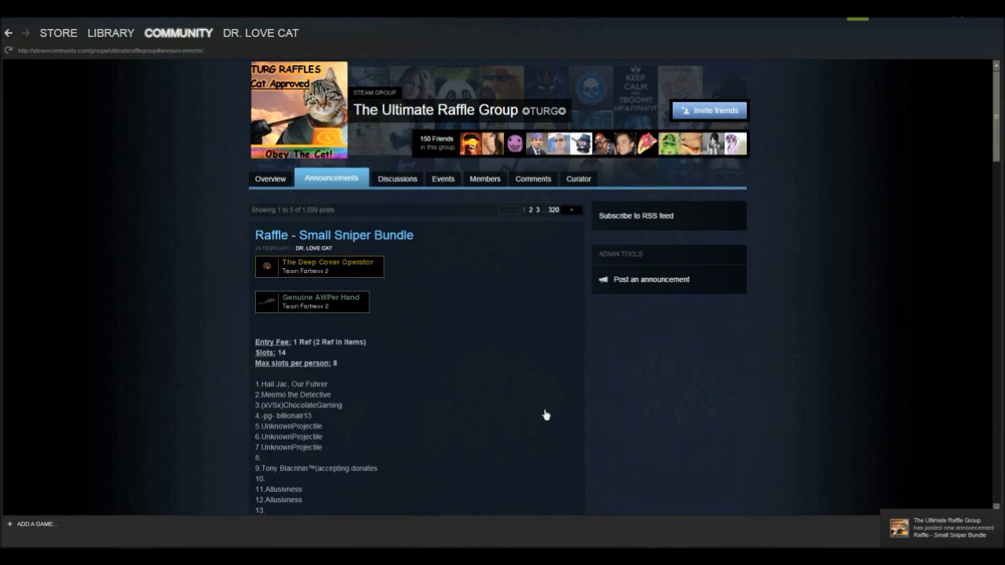
scroll(546, 414, "down", 15)
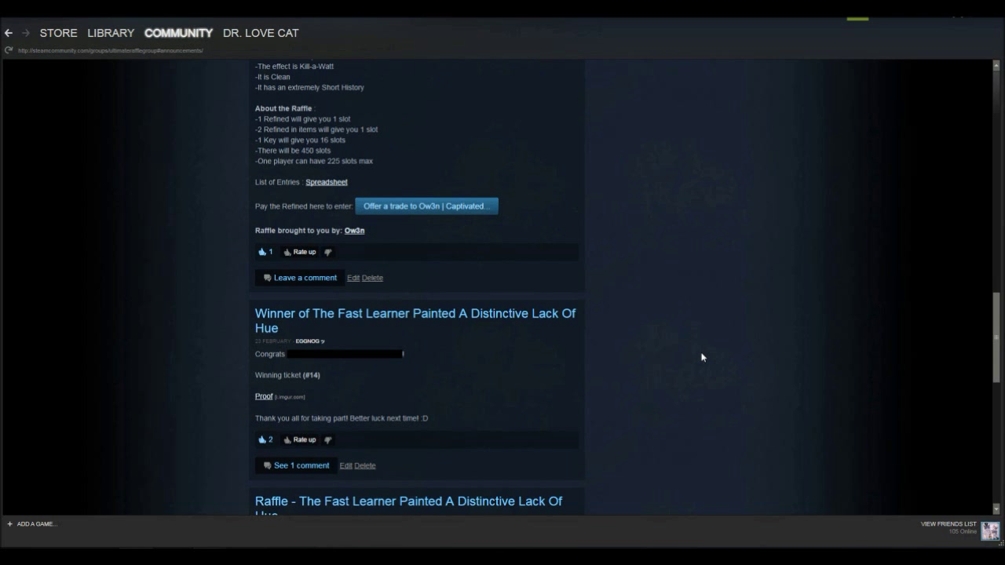
Step: Look through the raffle and winner posts in the group's announcement list
left_click_drag(996, 306, 996, 79)
scroll(512, 366, "down", 10)
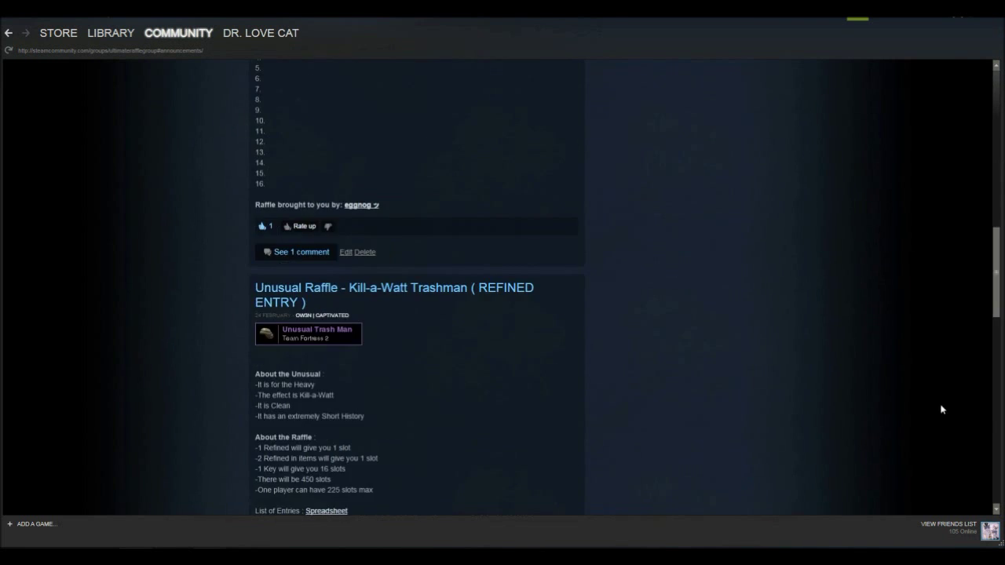
scroll(581, 442, "down", 4)
scroll(594, 473, "up", 8)
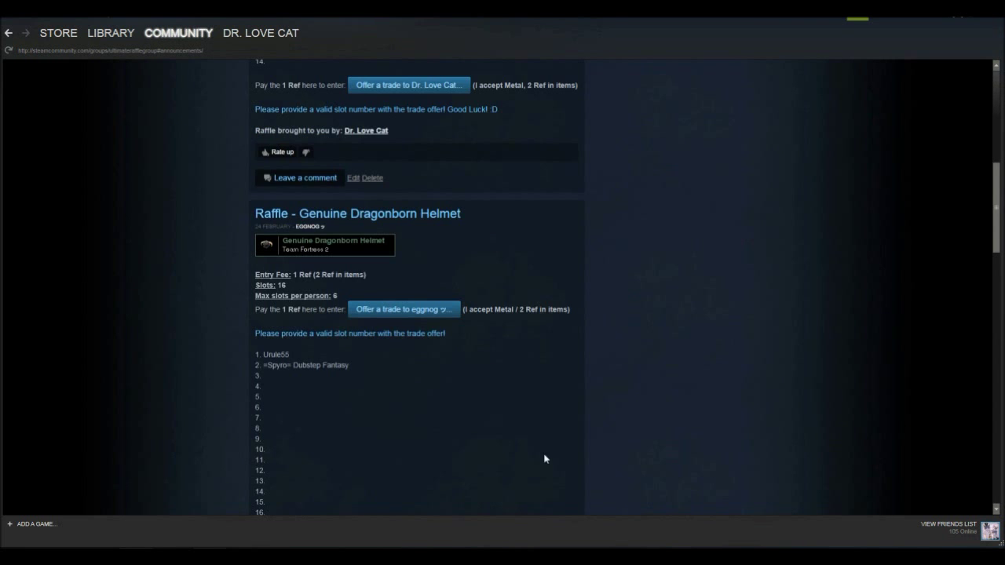
scroll(646, 341, "up", 10)
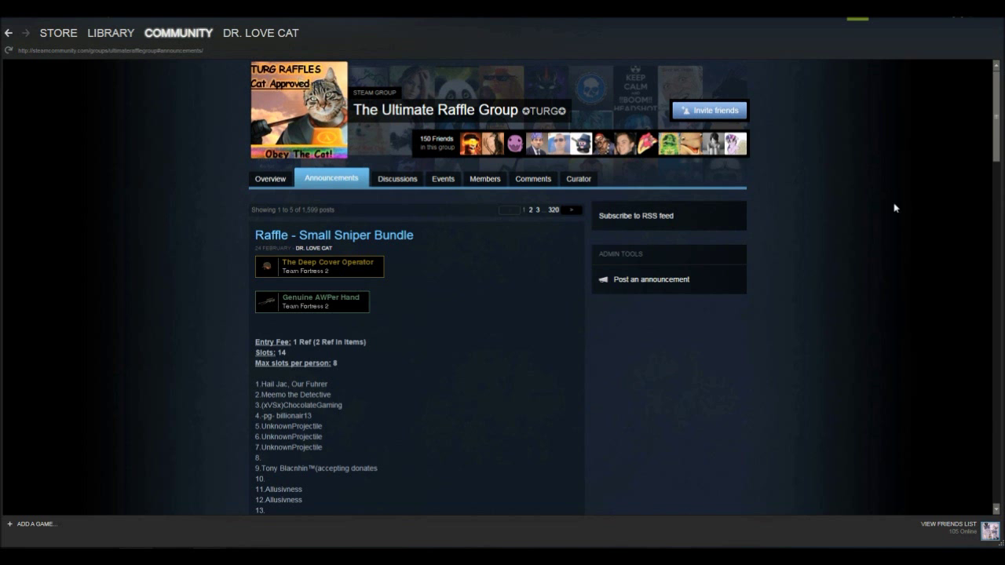
scroll(628, 212, "down", 12)
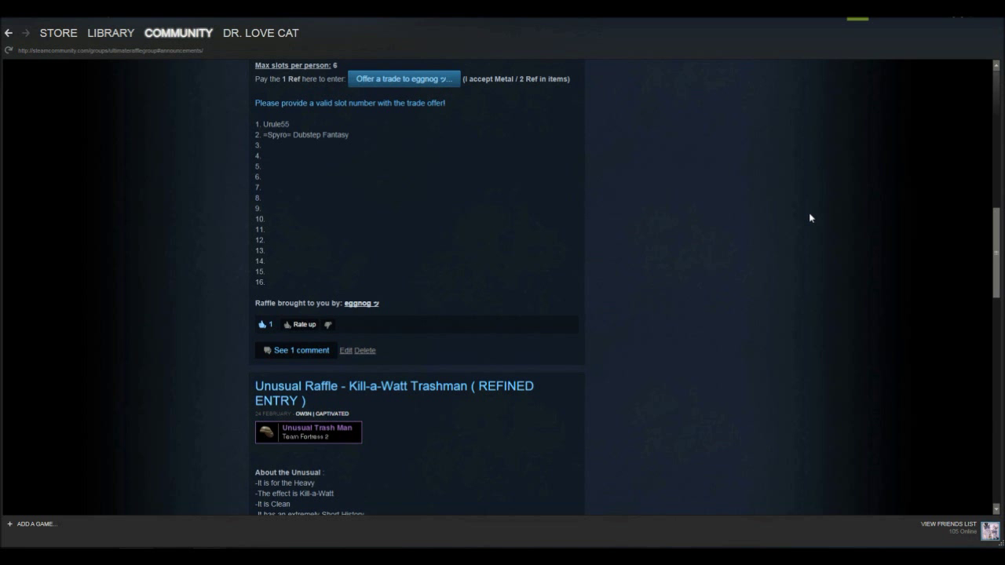
scroll(815, 209, "down", 10)
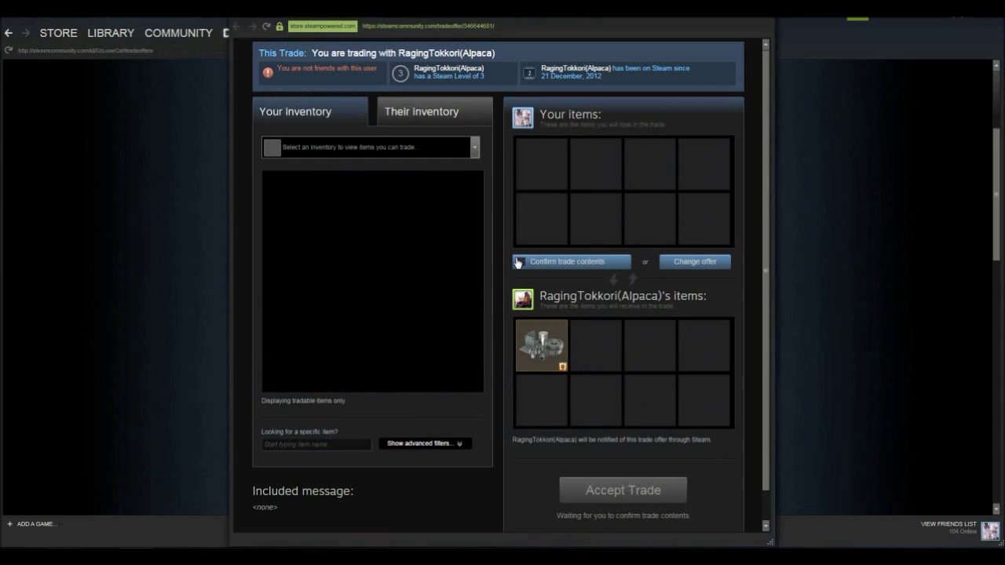
Step: Confirm and accept the incoming trade offer of one Refined Metal for your empty side, and close the trade receipt
left_click(517, 263)
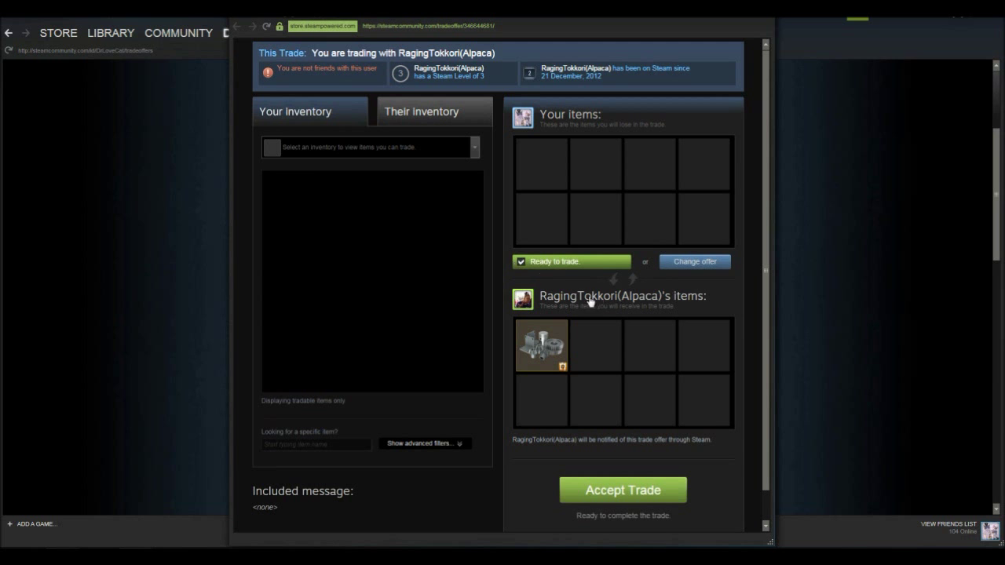
left_click(609, 493)
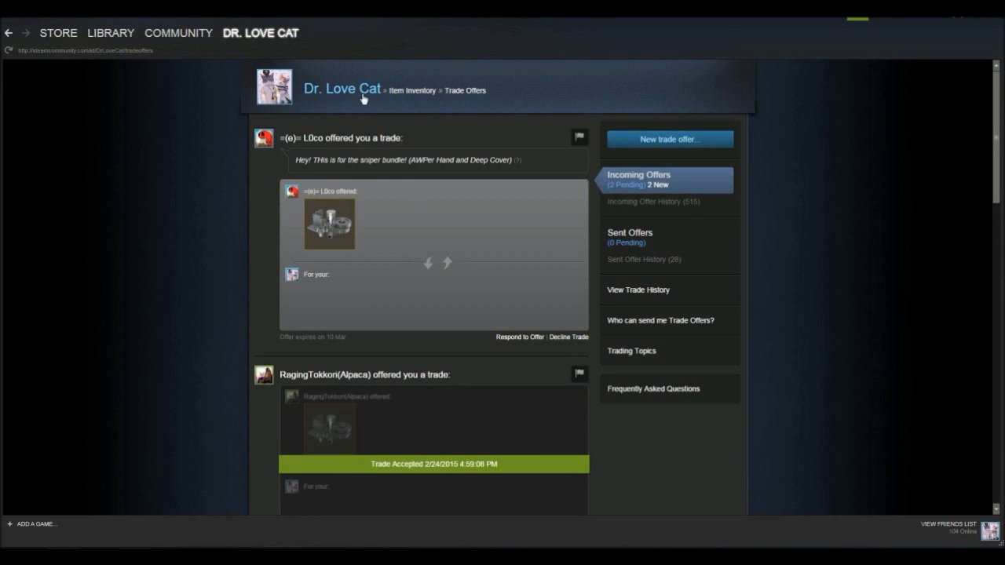
left_click(342, 88)
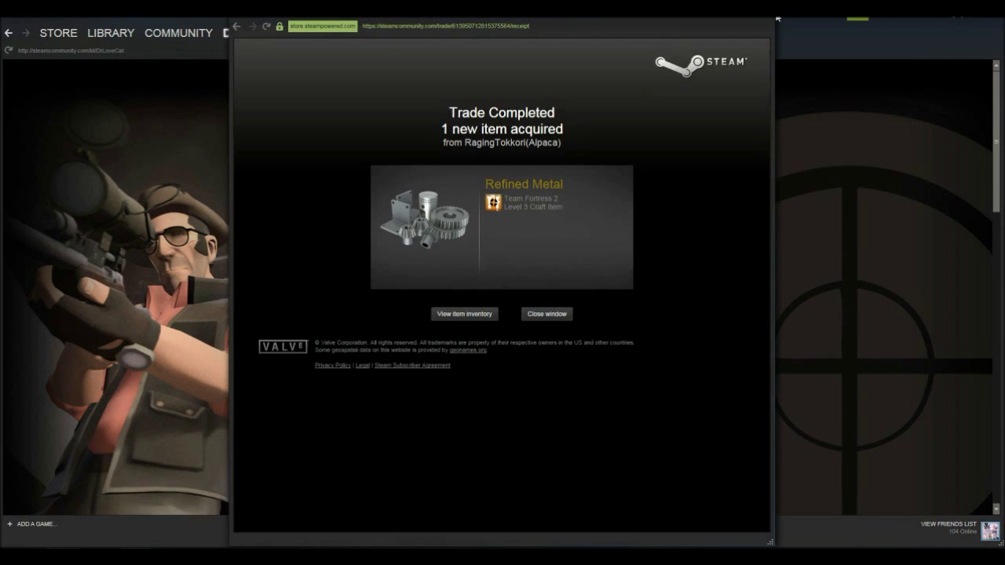
left_click(770, 18)
Step: Go to The Ultimate Raffle Group's page and open the Small Sniper Bundle raffle announcement for editing
left_click(297, 248)
scroll(396, 378, "down", 10)
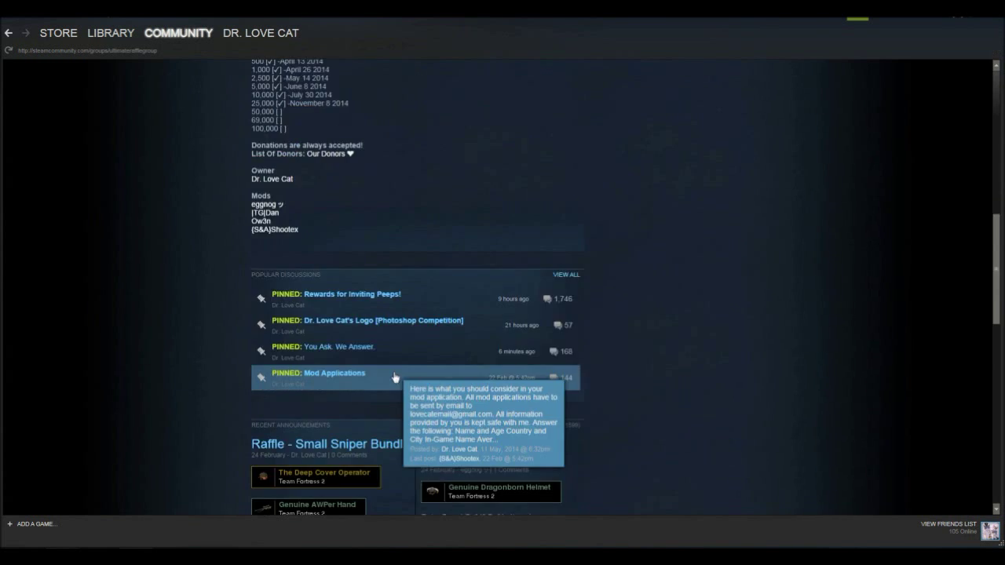
scroll(395, 378, "down", 4)
left_click(330, 153)
scroll(227, 375, "down", 1)
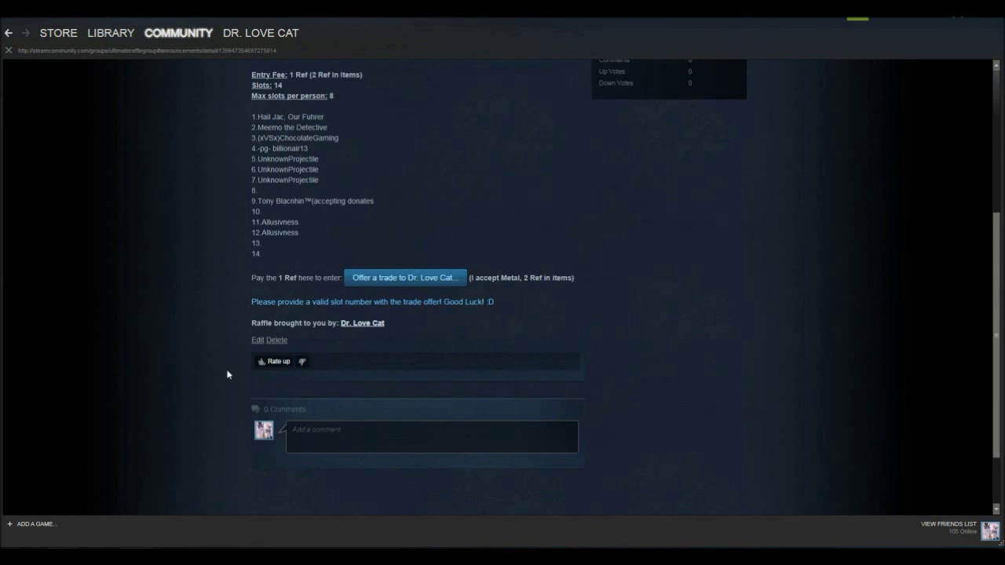
left_click(257, 340)
Step: Paste the copied entrant's name into slot 8 of the raffle message and save the changes
scroll(354, 220, "down", 5)
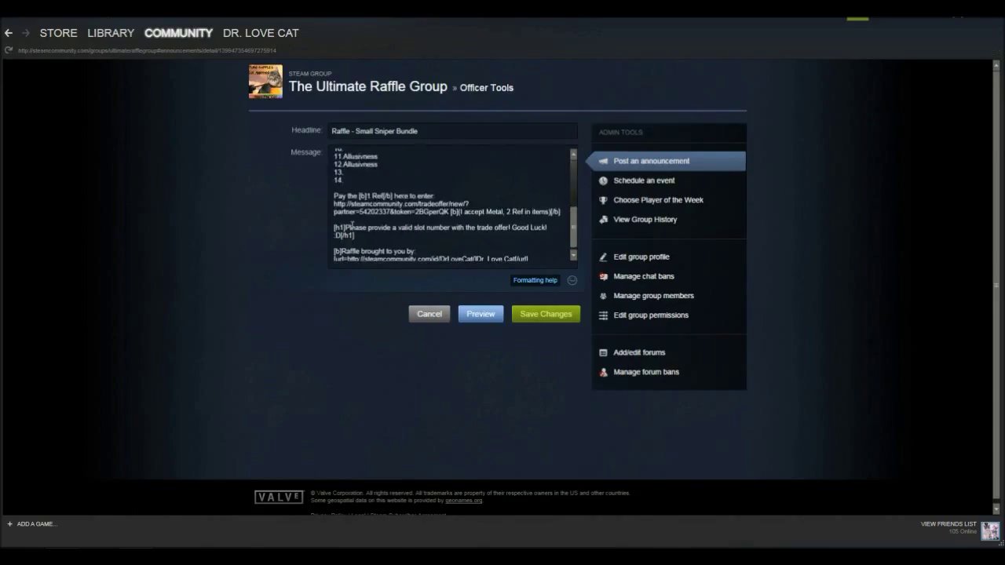
scroll(354, 220, "up", 1)
scroll(354, 221, "up", 1)
right_click(352, 198)
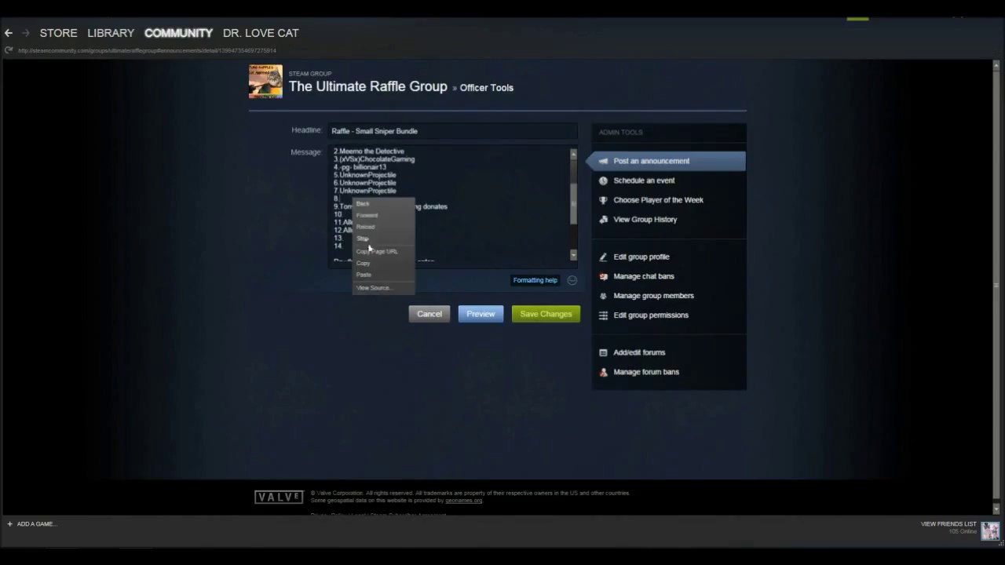
left_click(365, 275)
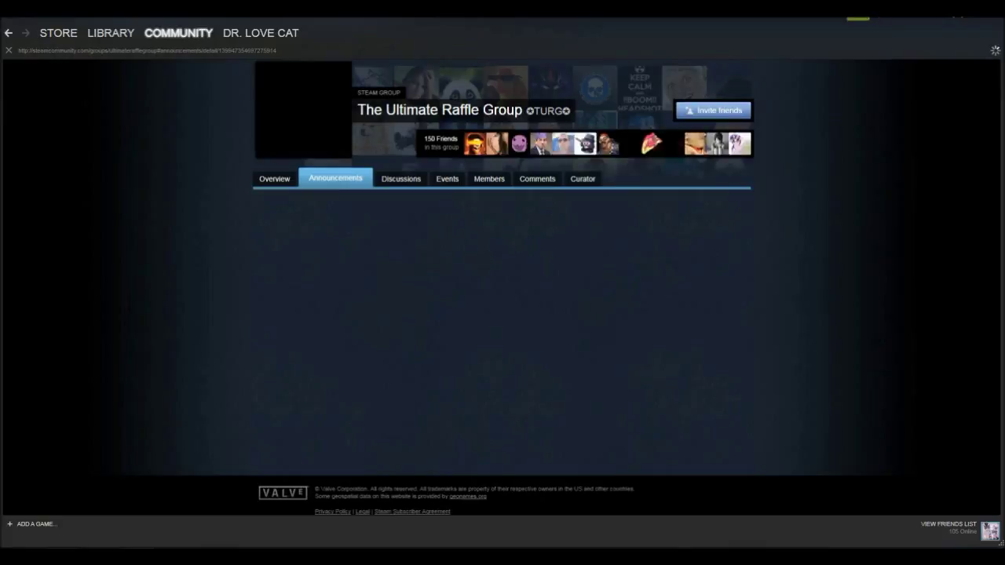
Step: Open the incoming trade offers and copy the name of the sender whose message mentions the sniper bundle
left_click(858, 19)
left_click(812, 99)
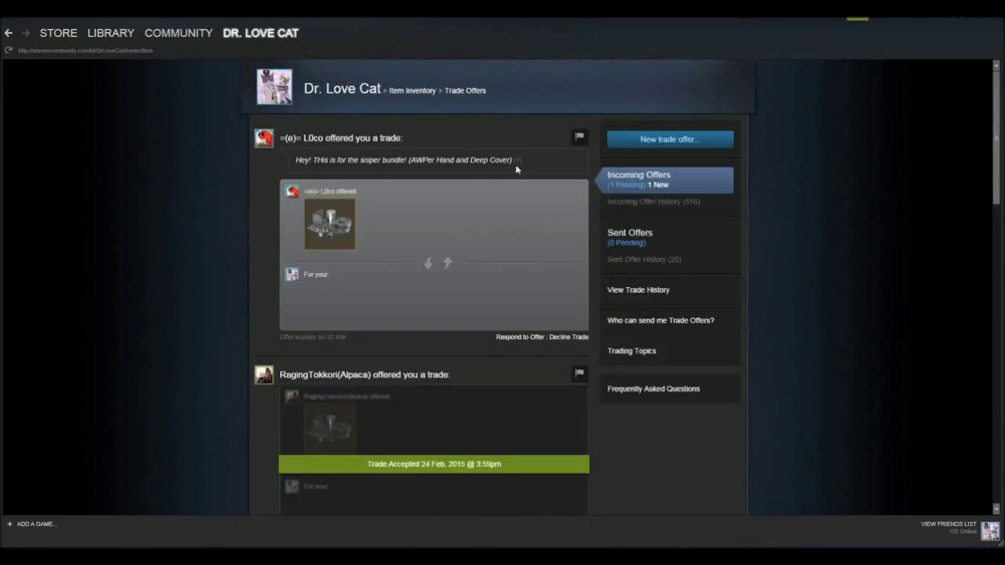
left_click_drag(324, 142, 281, 140)
right_click(283, 139)
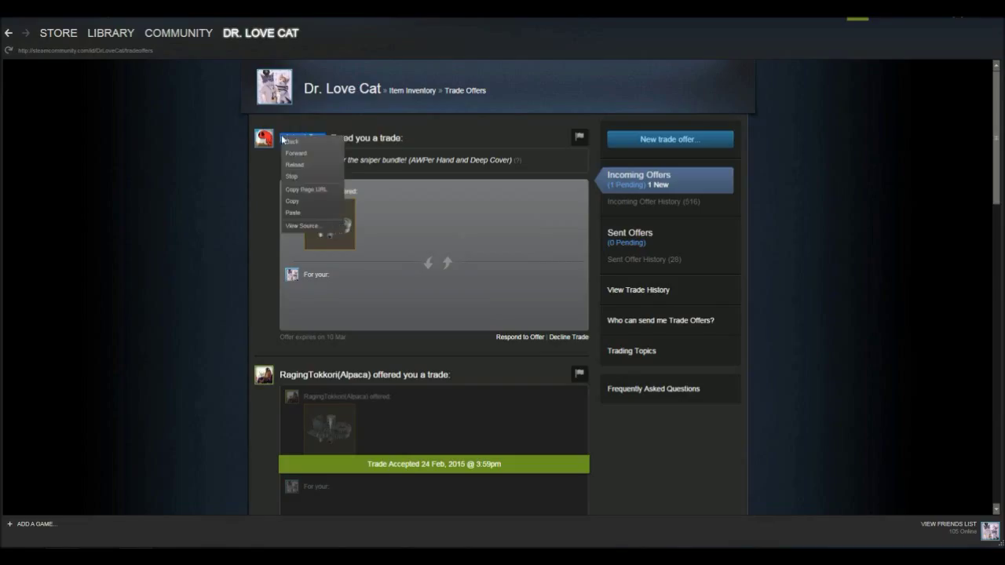
left_click(292, 201)
Step: Open the sniper bundle entrant's trade offer, confirm its contents and accept the trade
left_click(528, 337)
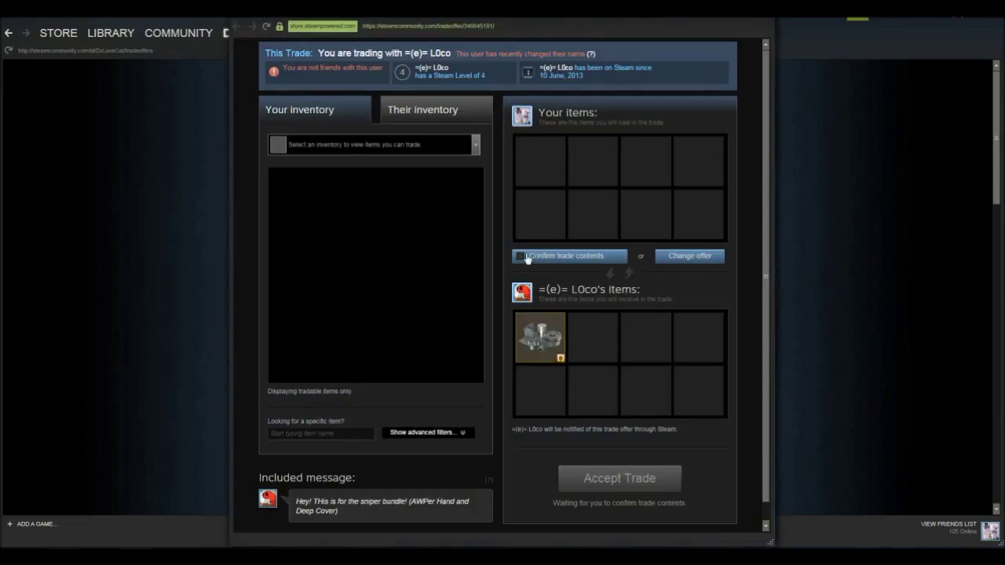
scroll(526, 259, "down", 1)
left_click(522, 238)
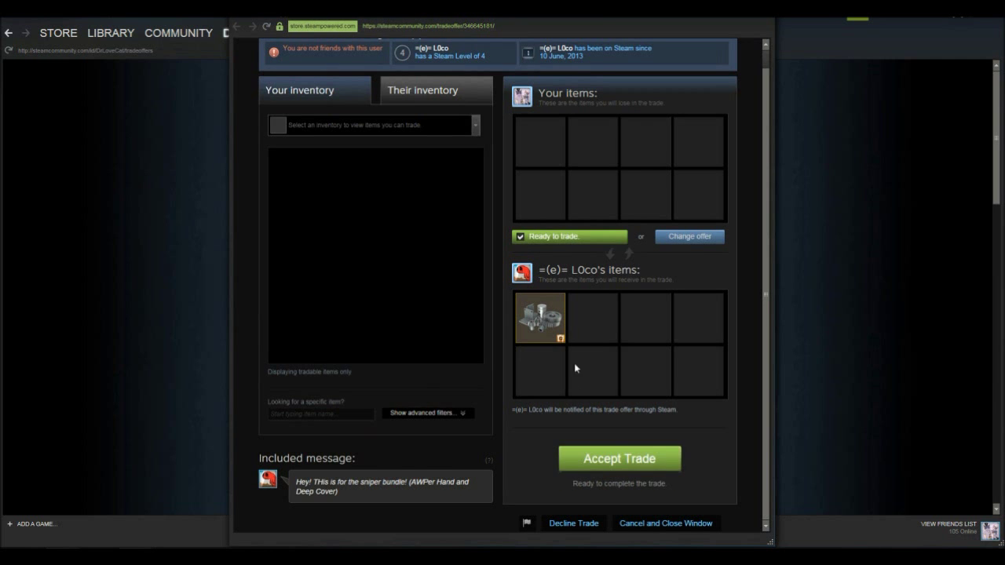
left_click(594, 459)
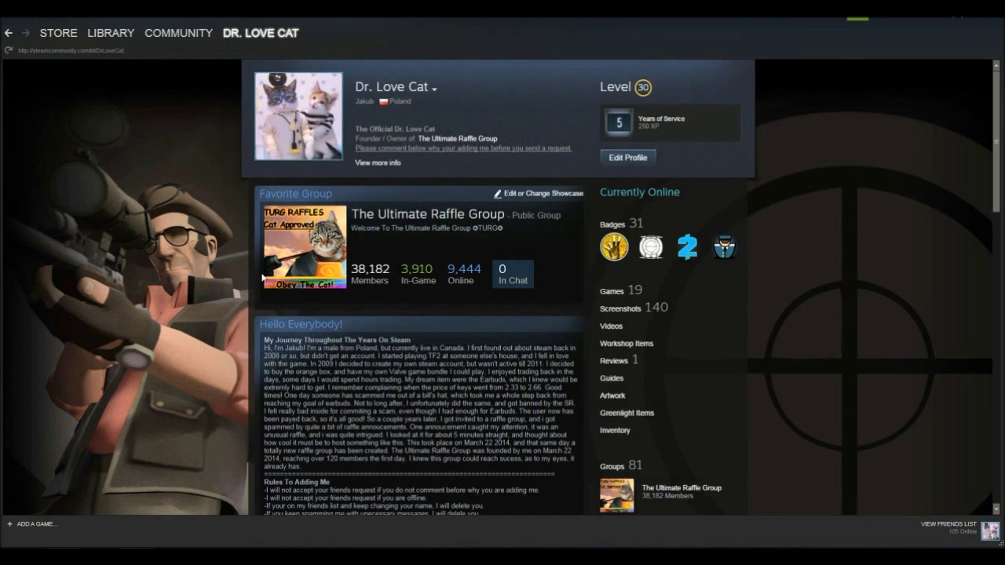
Step: Return to the raffle group's page and reopen the Small Sniper Bundle announcement for editing
left_click(265, 274)
scroll(408, 348, "down", 15)
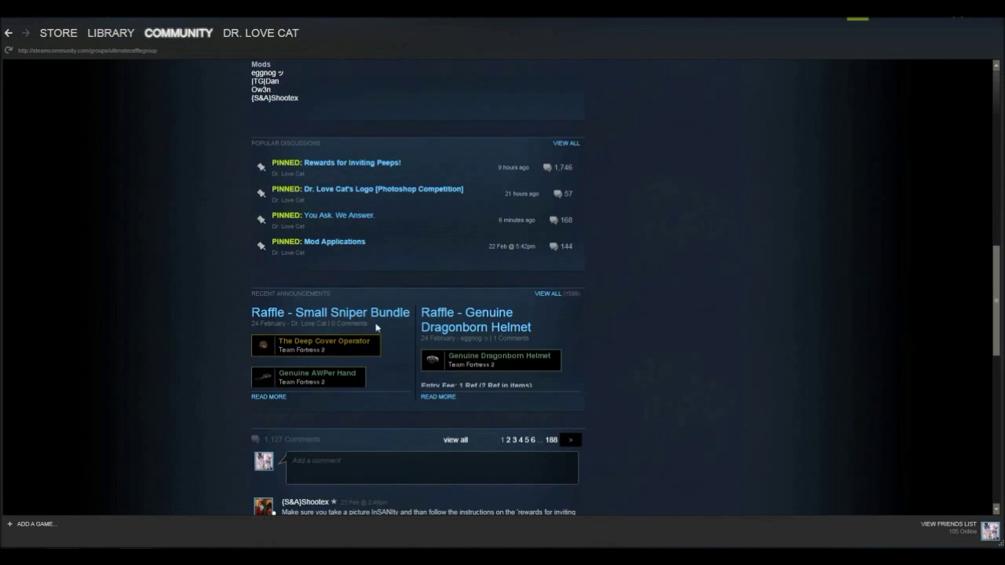
left_click(353, 318)
scroll(346, 320, "down", 3)
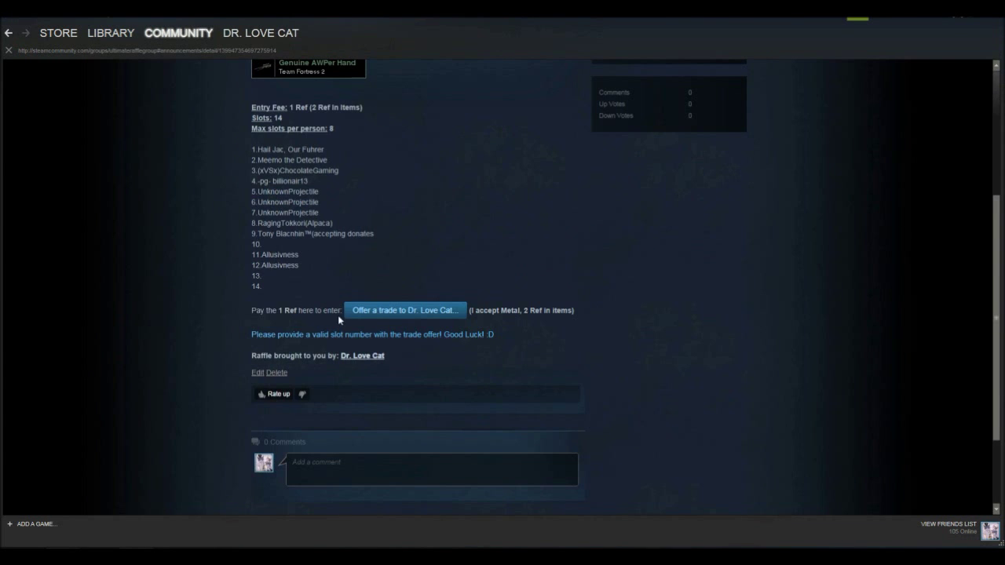
left_click(256, 373)
Step: Paste the second entrant's name into slot 10, save the changes and review the updated announcement
scroll(369, 205, "down", 5)
scroll(359, 206, "up", 3)
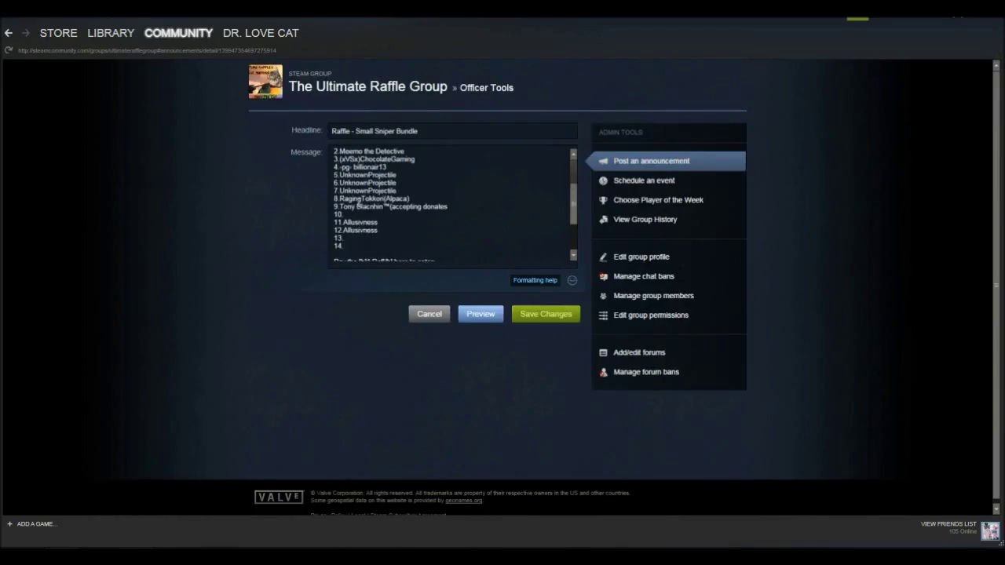
right_click(353, 216)
left_click(366, 291)
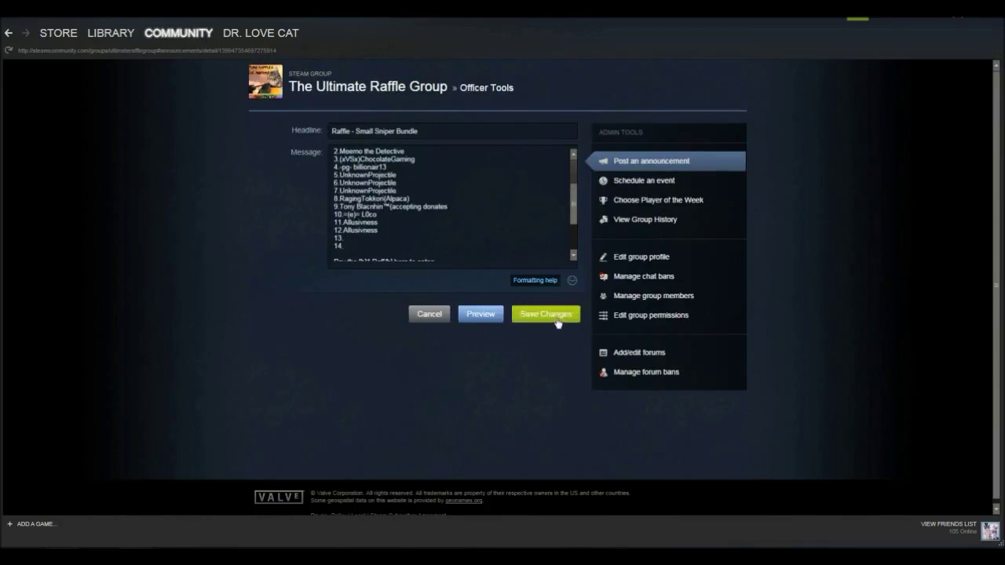
scroll(626, 393, "down", 5)
scroll(238, 408, "up", 5)
scroll(282, 407, "down", 3)
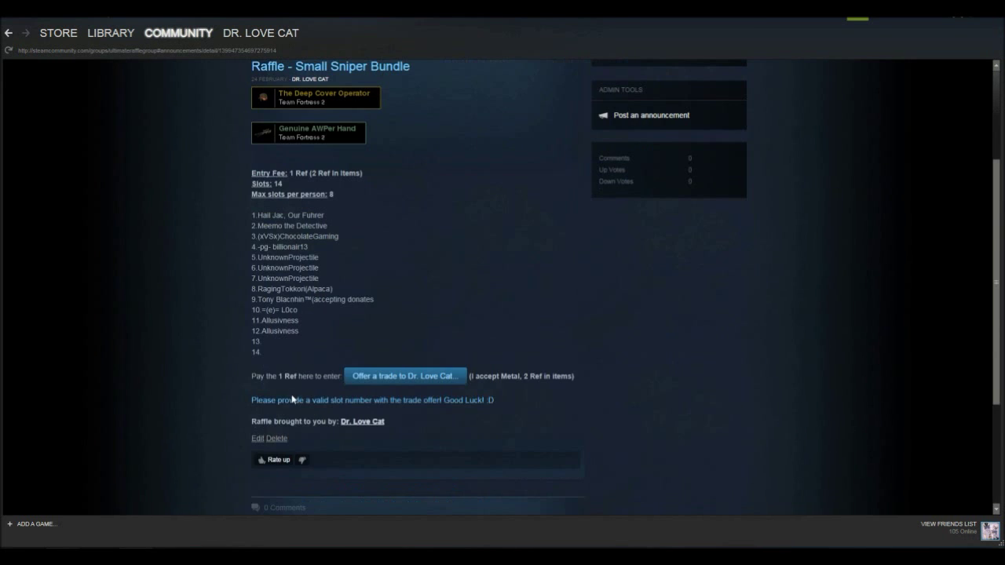
scroll(290, 389, "down", 3)
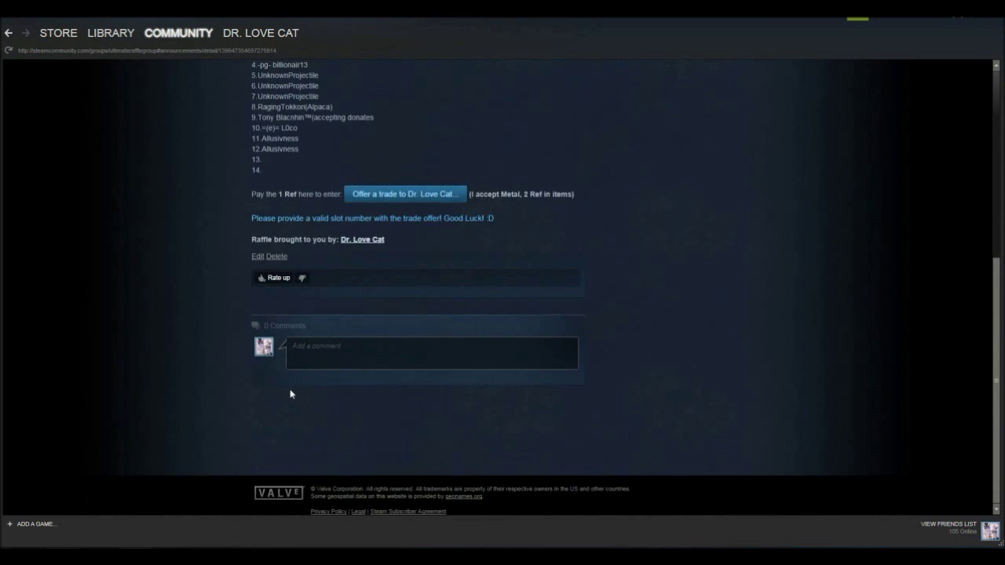
scroll(320, 455, "up", 6)
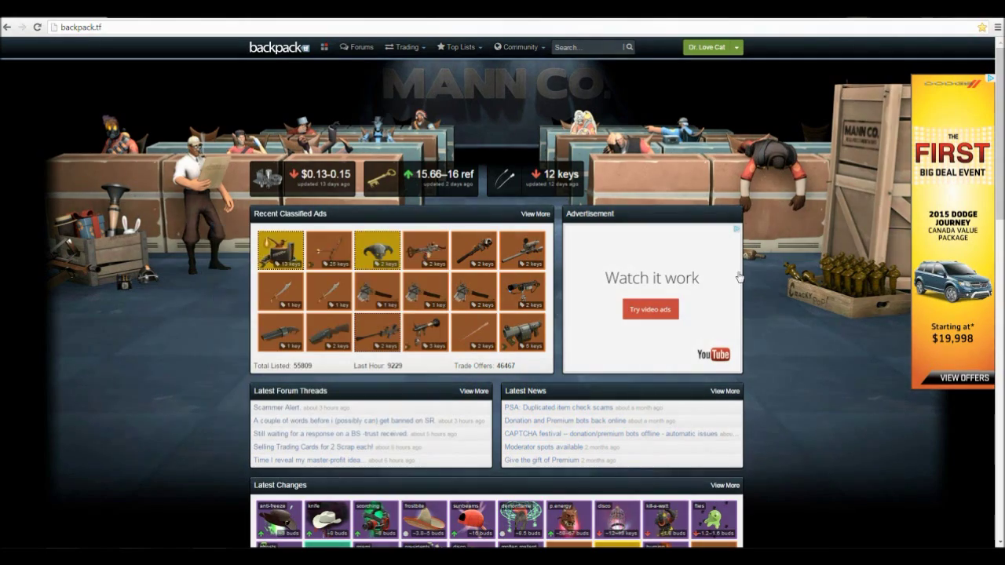
Step: Switch to backpack.tf in the browser, look over the Mann Co. Supply Crate Key's price page and close the browser
mouse_move(999, 110)
left_mouse_down()
mouse_move(999, 428)
mouse_move(999, 108)
left_mouse_up()
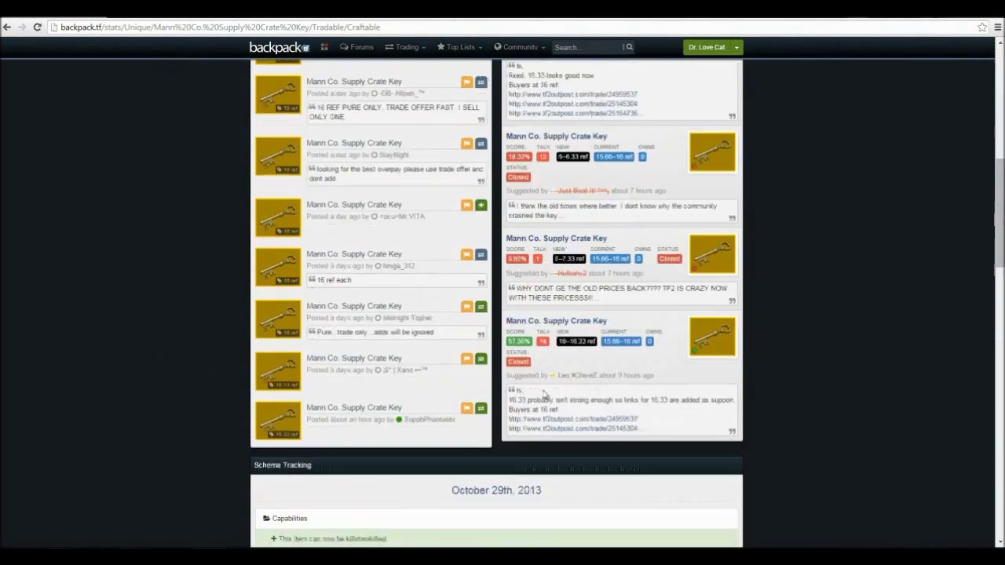
scroll(541, 400, "up", 12)
left_click(953, 6)
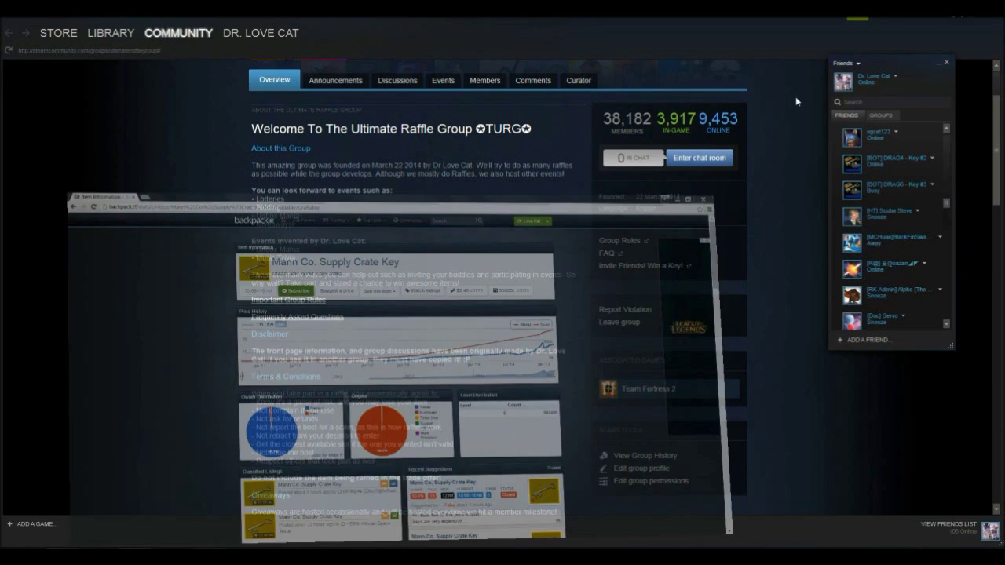
Step: Open your own profile from the Steam friends area and show its Team Fortress 2 inventory
scroll(657, 301, "down", 3)
left_click(983, 538)
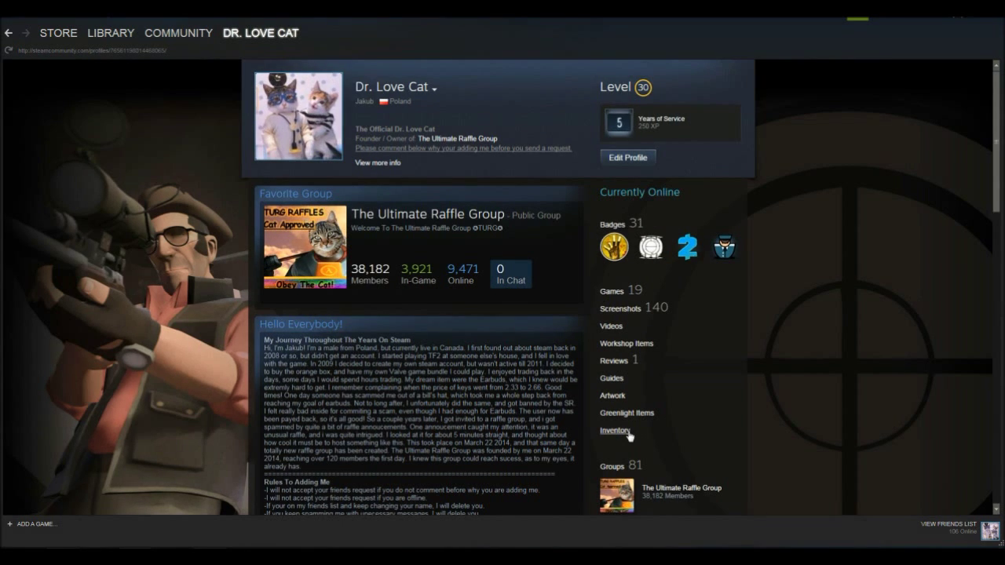
left_click(624, 429)
scroll(476, 335, "down", 2)
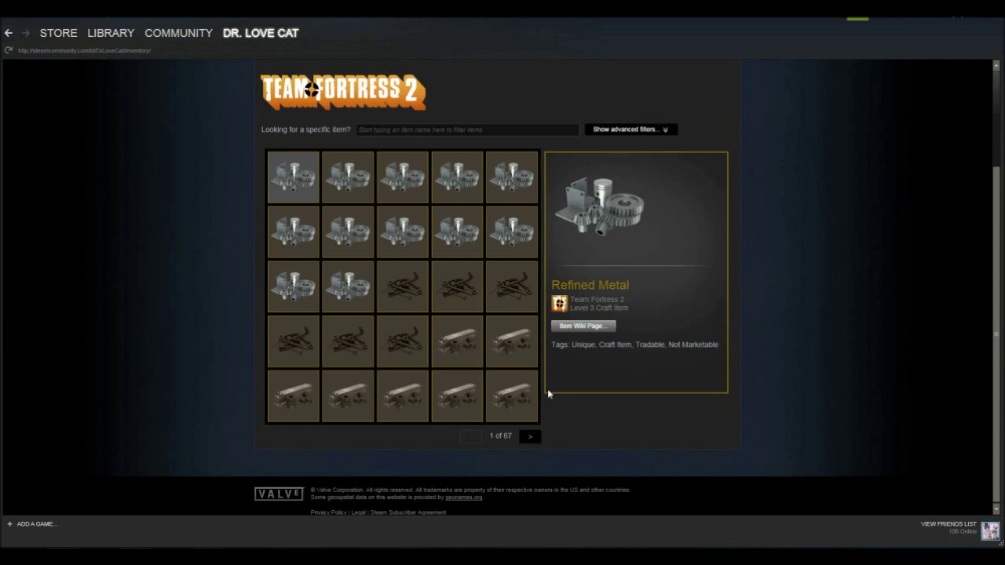
Step: Browse forward through the Team Fortress 2 inventory to page 30, examining the metal, weapons, crates and keys
left_click(531, 438)
left_click(531, 437)
left_click(531, 437)
left_click(530, 437)
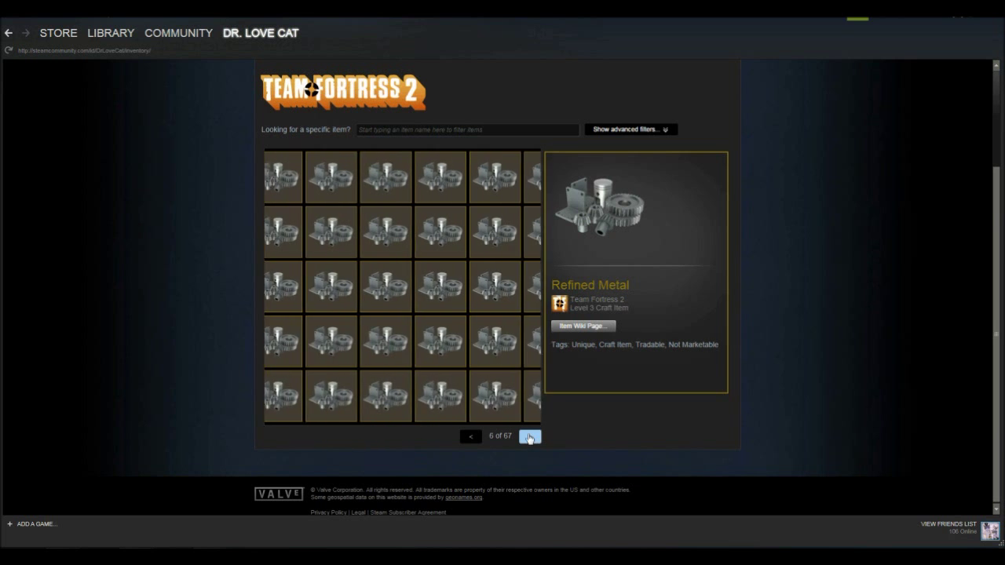
left_click(530, 437)
left_click(530, 438)
left_click(529, 438)
left_click(529, 438)
left_click(530, 439)
left_click(529, 438)
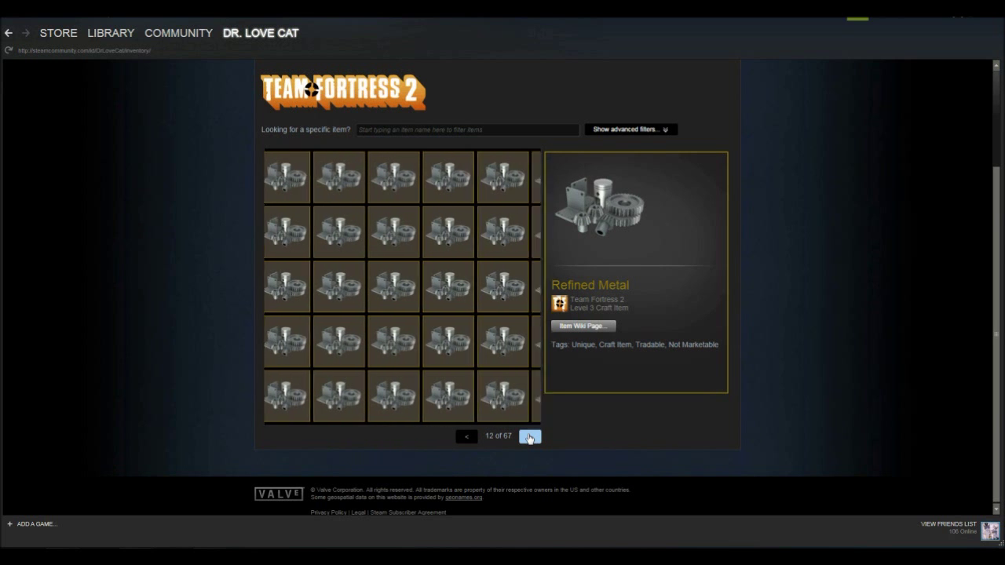
left_click(529, 438)
left_click(529, 438)
left_click(529, 439)
left_click(530, 438)
left_click(529, 439)
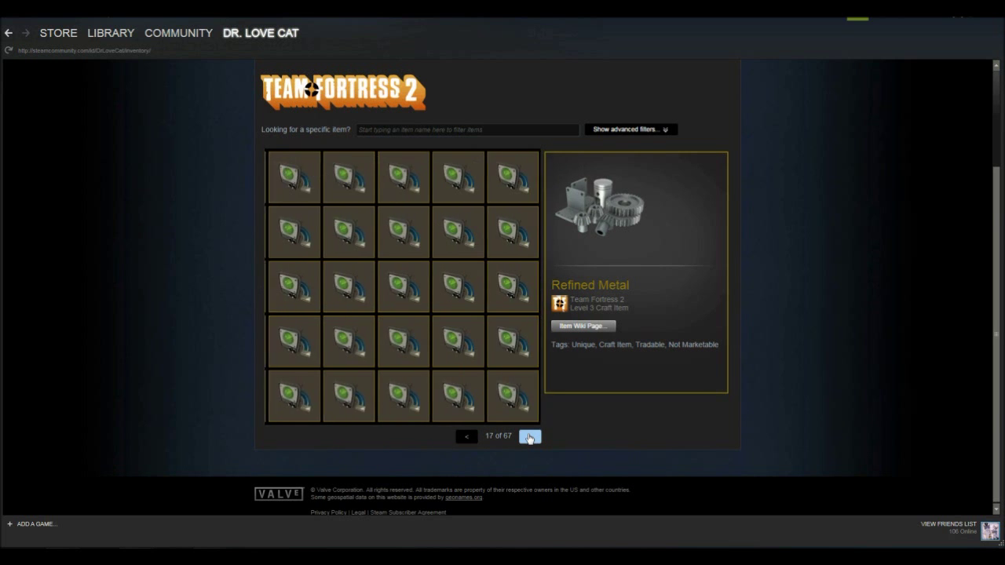
left_click(530, 438)
left_click(529, 438)
left_click(529, 438)
left_click(529, 438)
left_click(529, 438)
left_click(530, 439)
left_click(529, 438)
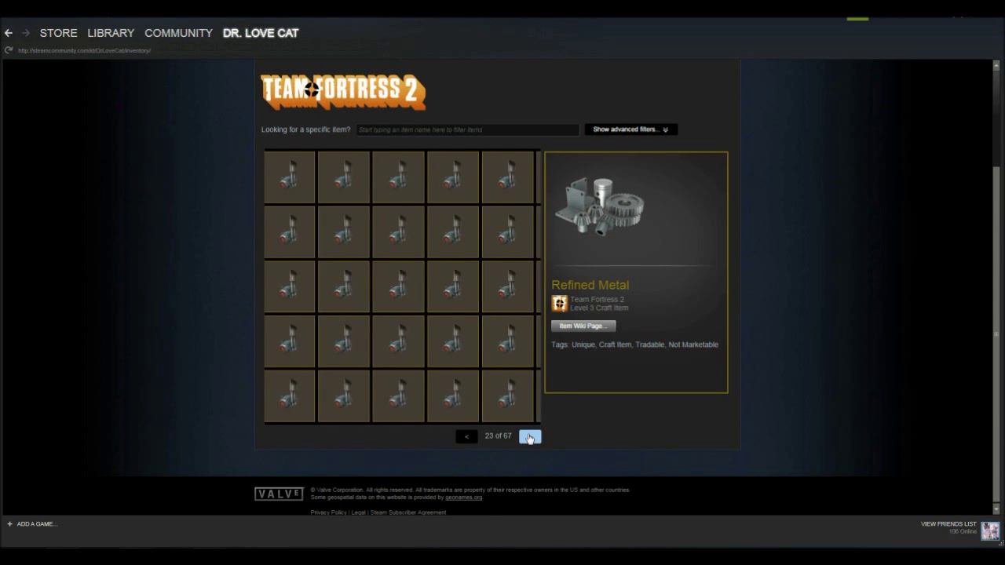
left_click(530, 438)
left_click(529, 438)
left_click(529, 438)
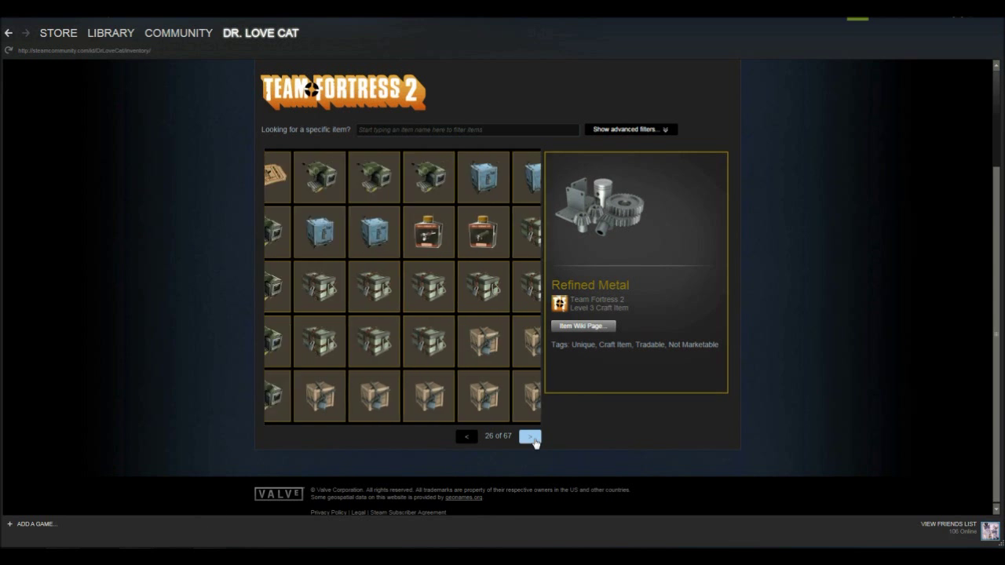
left_click(529, 437)
left_click(529, 437)
left_click(530, 438)
left_click(530, 437)
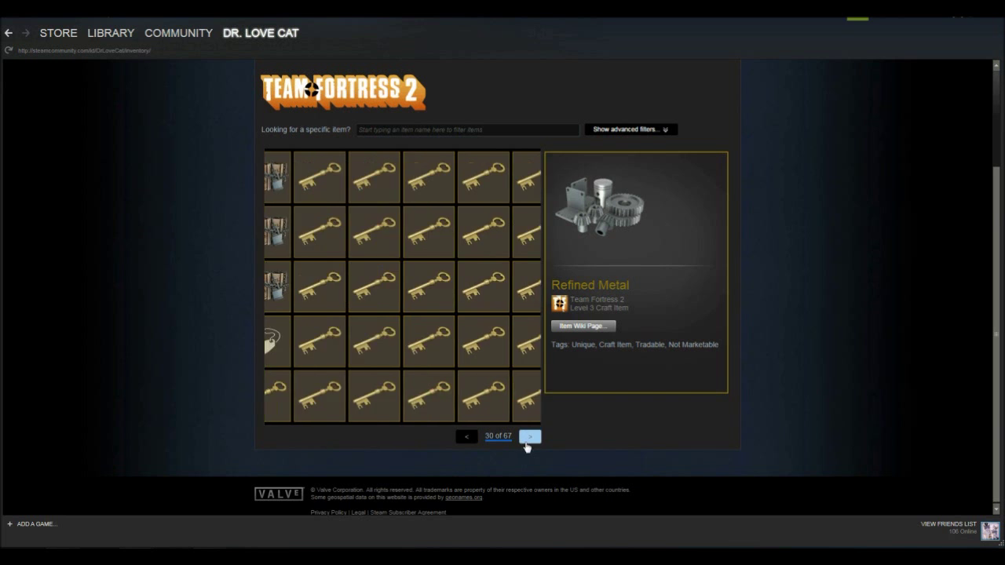
Step: Browse the Team Fortress 2 inventory forward from page 30 to page 41, examining the keys, crates, weapons and cosmetics
left_click(529, 438)
left_click(530, 437)
left_click(531, 439)
left_click(532, 444)
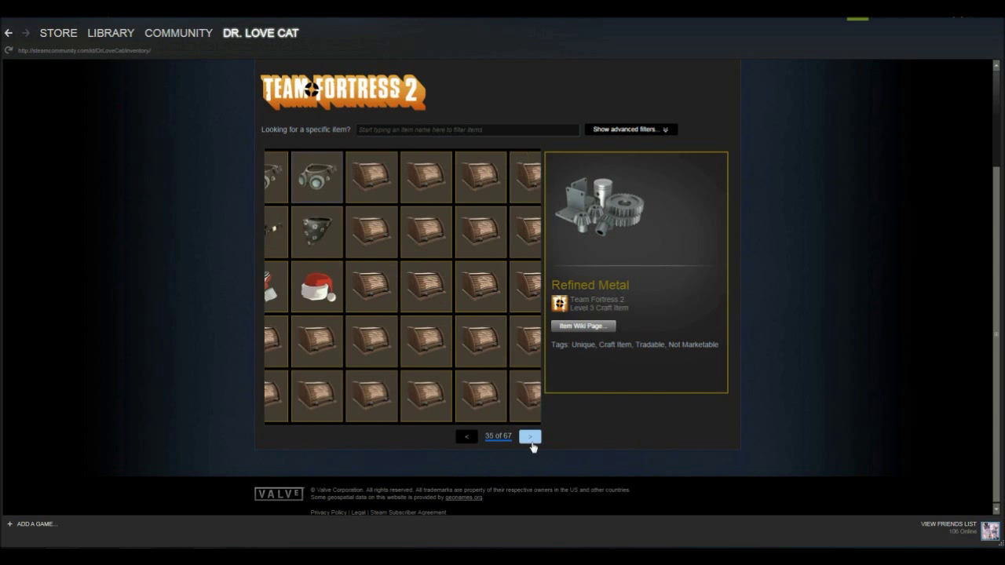
left_click(532, 445)
left_click(532, 444)
left_click(533, 444)
left_click(534, 444)
left_click(534, 444)
left_click(534, 445)
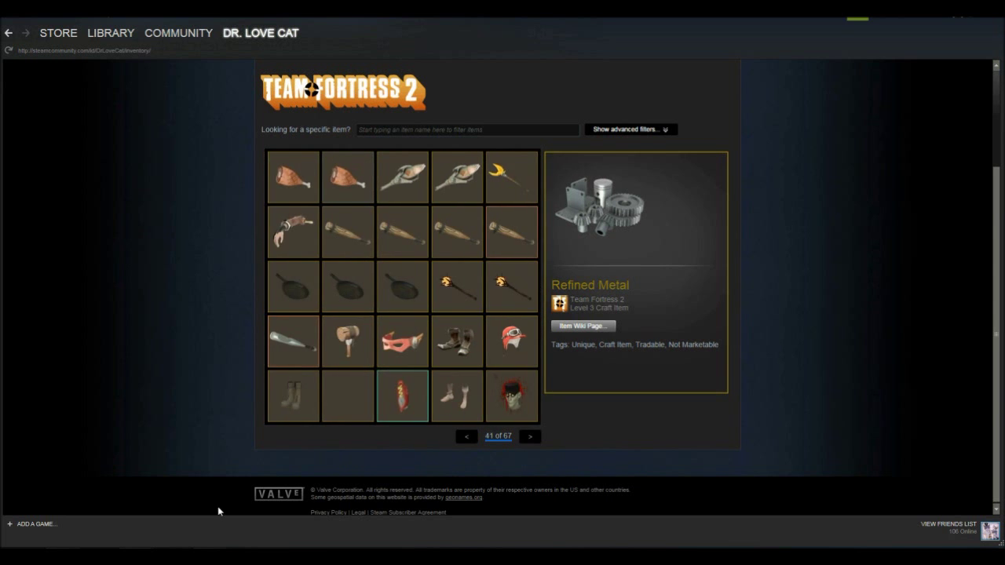
Step: Open a chat with the friend [BOT] DRAG4 - Key #2 and send "trade" to request a trade
left_click(948, 525)
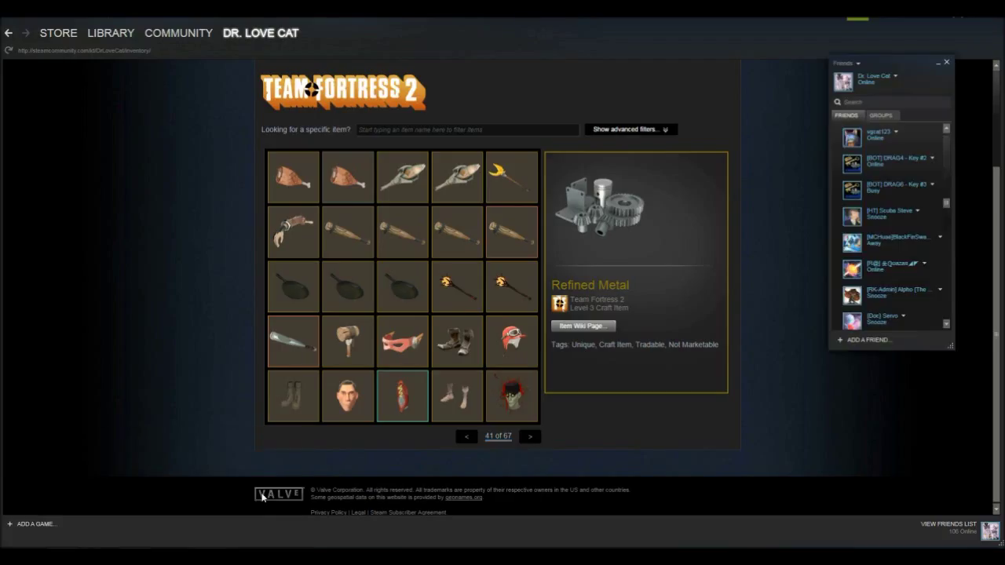
left_click(932, 157)
left_click(939, 170)
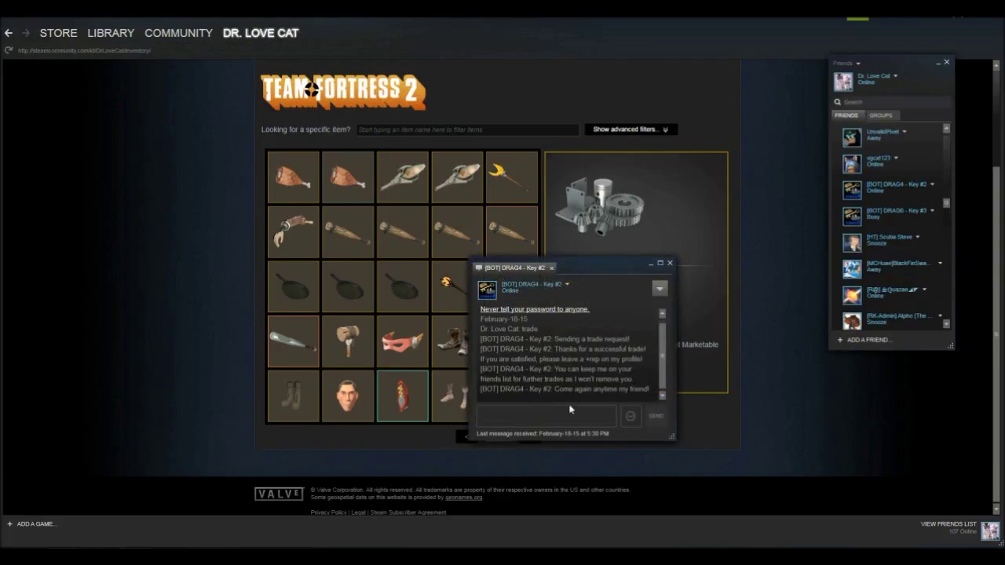
type("rade")
key("Return")
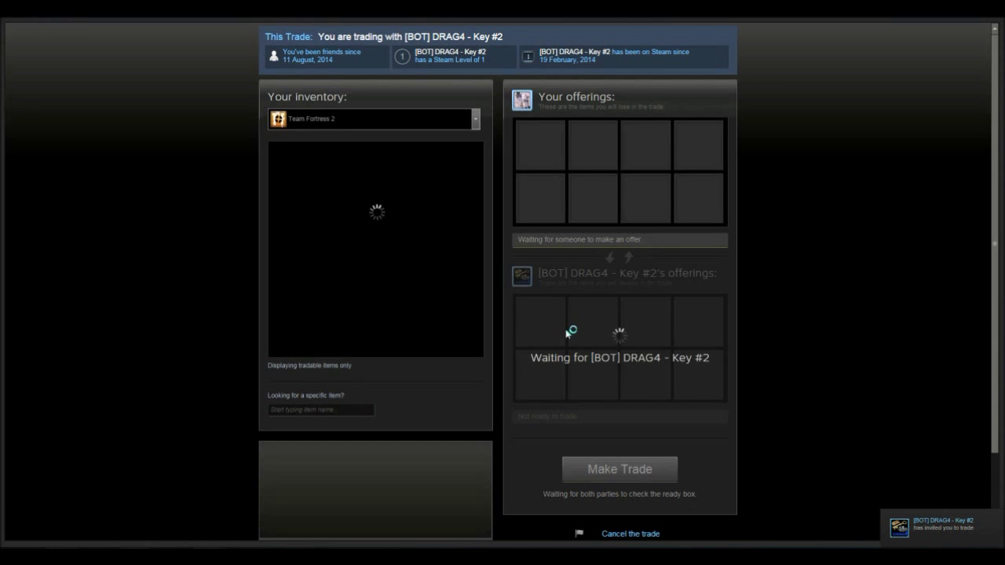
Step: Go to page 3 of your inventory in the trade and offer the first six Refined Metal
scroll(448, 333, "down", 2)
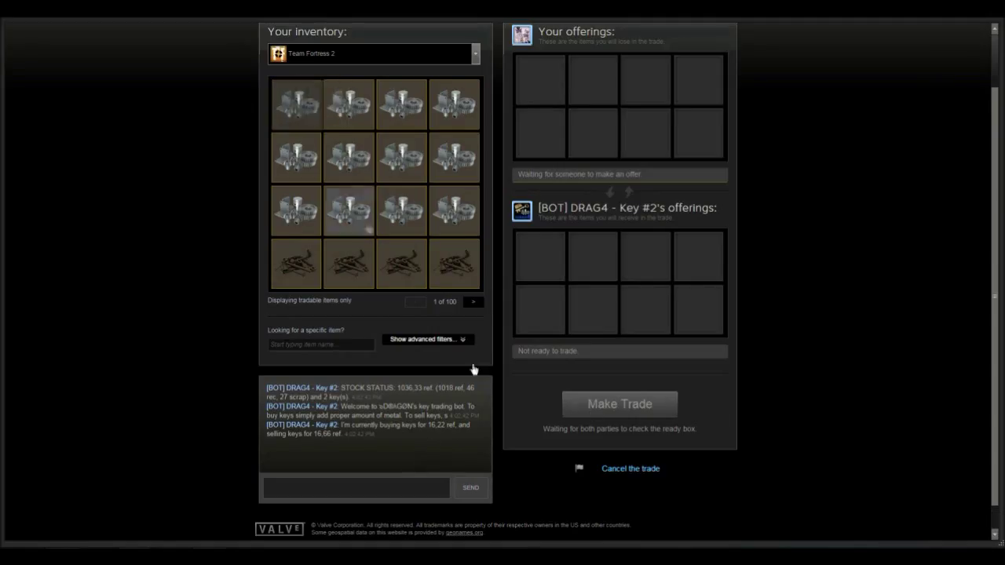
left_click(470, 303)
left_click(470, 305)
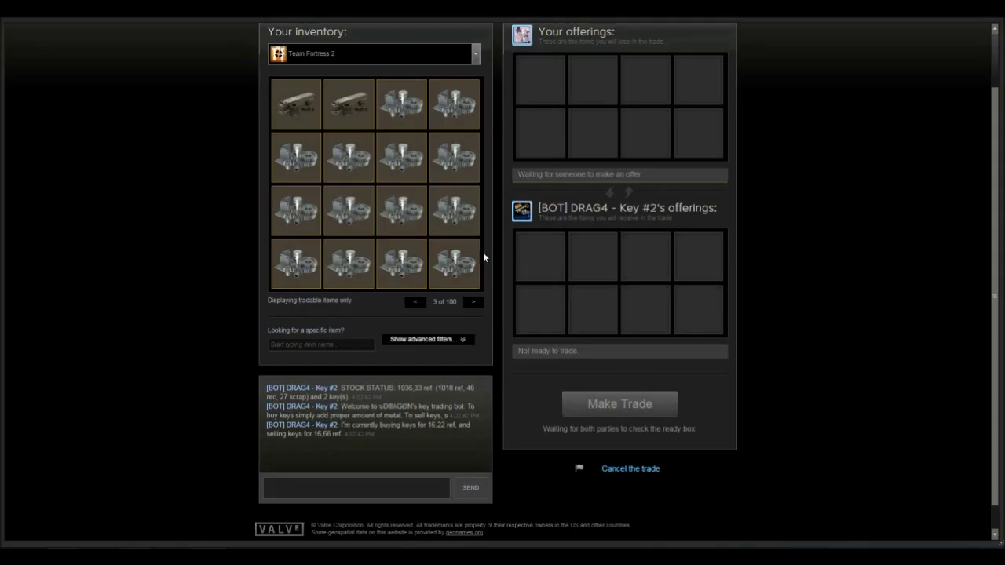
left_click_drag(454, 105, 581, 94)
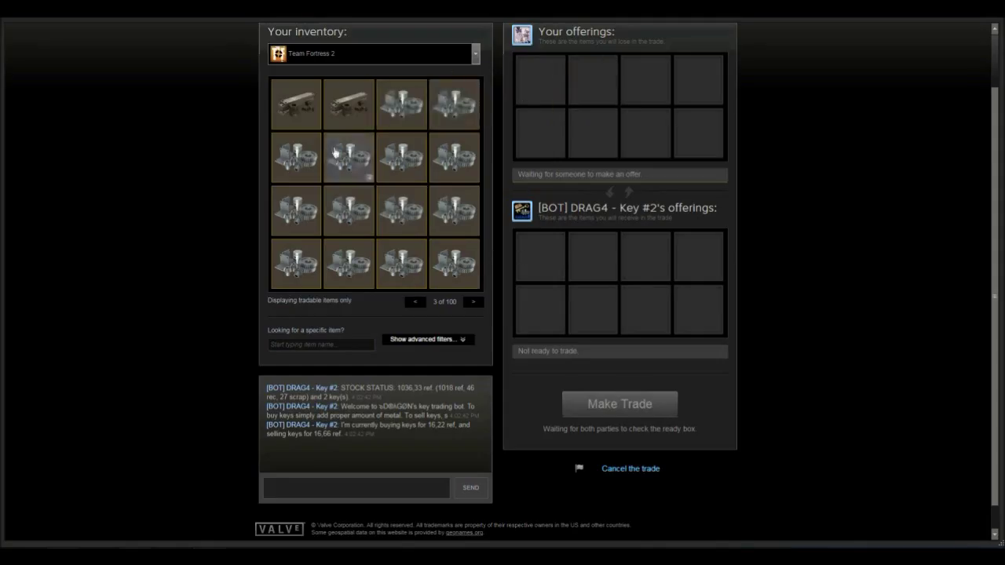
left_click_drag(299, 155, 543, 148)
double_click(349, 157)
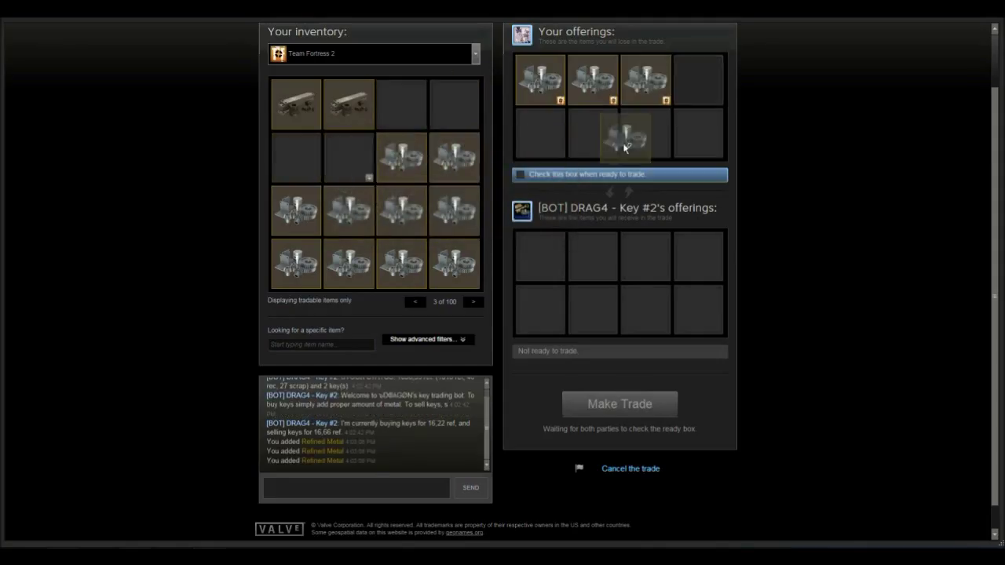
mouse_move(411, 159)
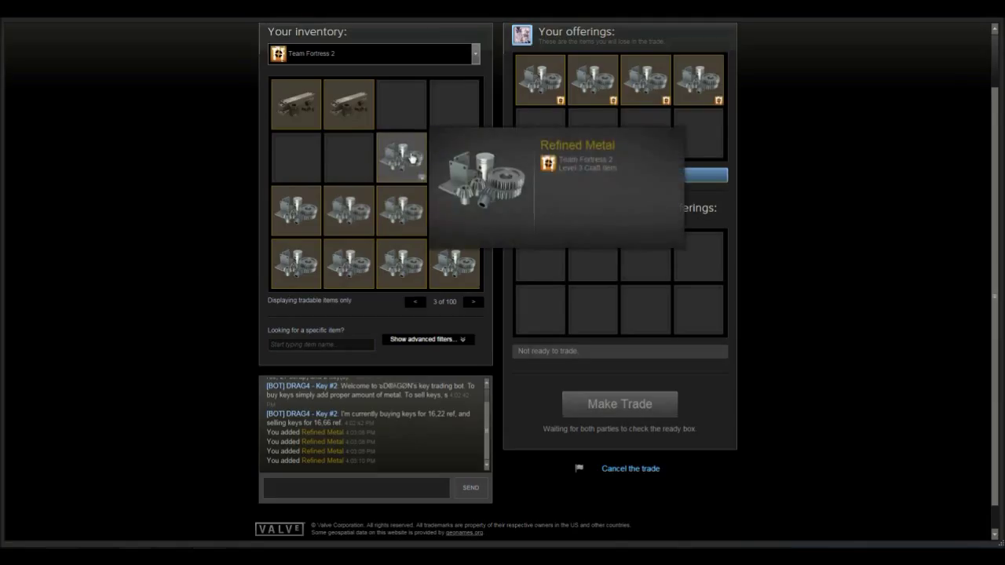
left_click_drag(412, 159, 607, 134)
left_click_drag(301, 203, 638, 143)
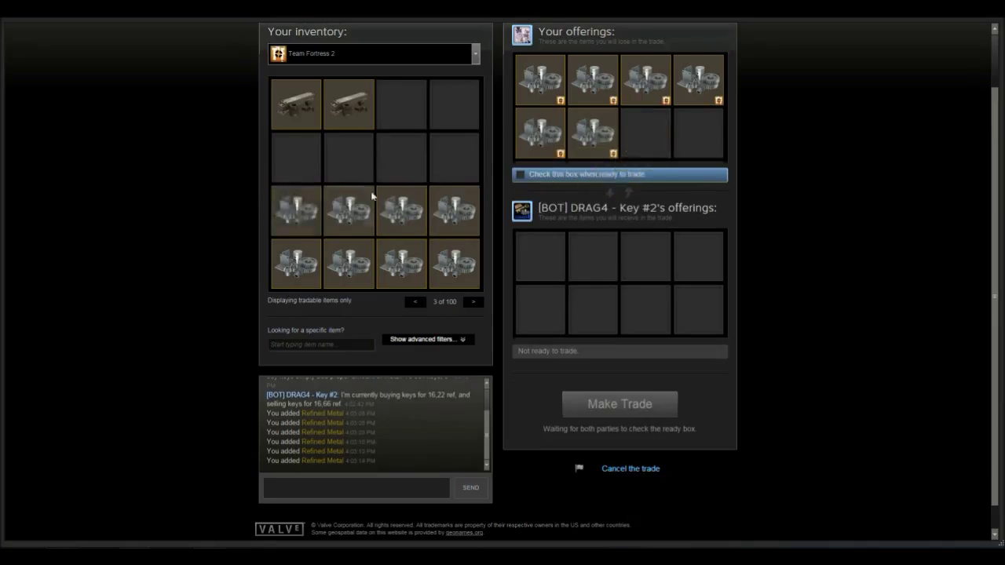
Step: Offer the remaining eight Refined Metal from the third and fourth rows of inventory page 3
left_click_drag(362, 202, 642, 159)
left_click_drag(412, 211, 586, 172)
left_click_drag(460, 211, 640, 183)
left_click_drag(298, 261, 550, 203)
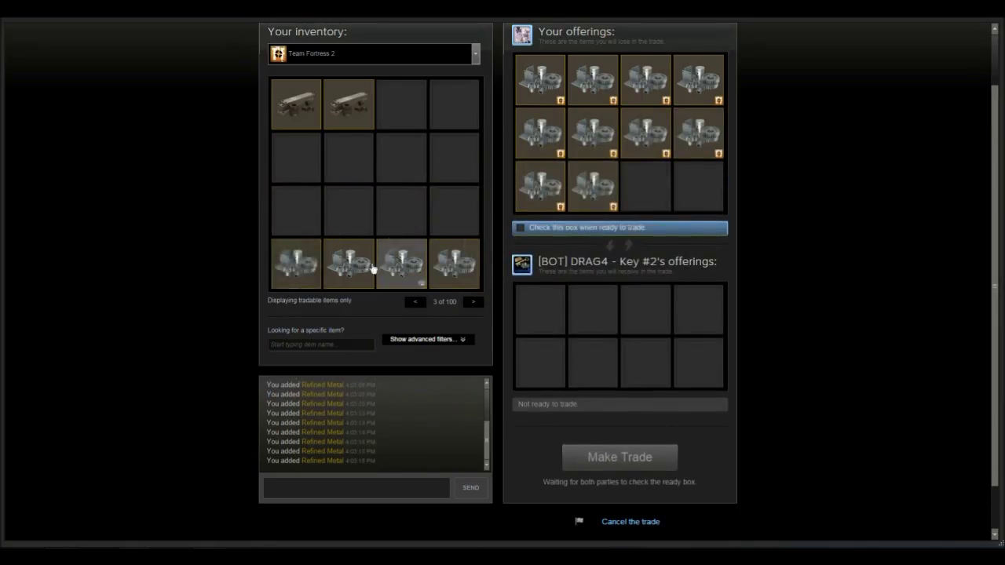
left_click_drag(366, 268, 569, 201)
left_click_drag(413, 268, 559, 212)
left_click_drag(463, 271, 634, 199)
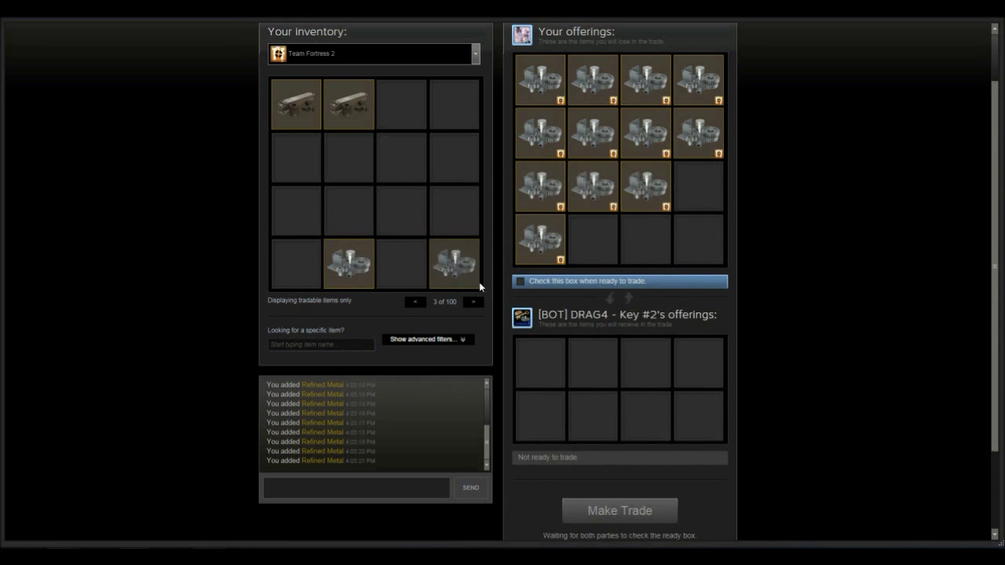
double_click(478, 280)
left_click_drag(348, 264, 606, 231)
key("ctrl+a")
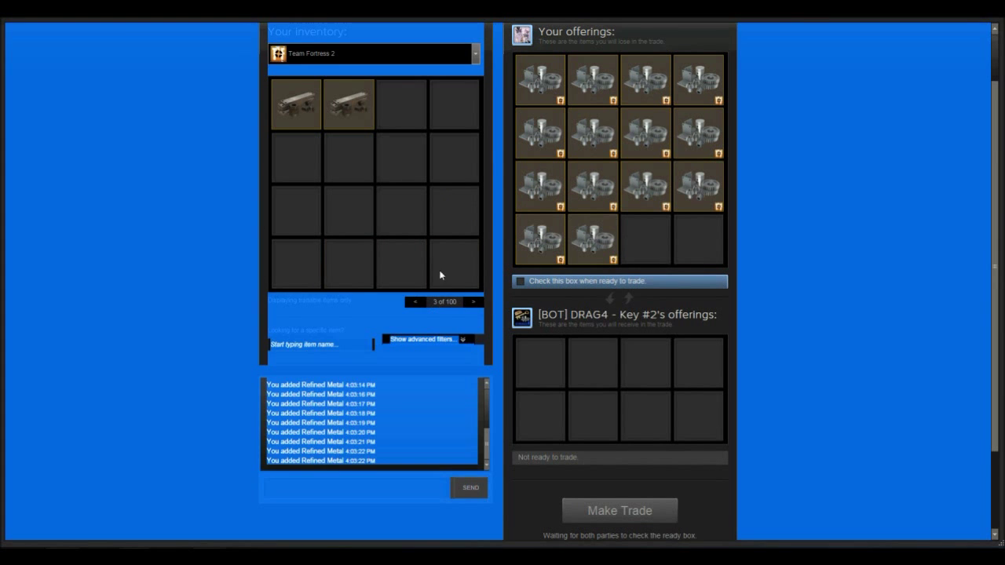
left_click(224, 295)
Step: Advance to inventory page 4 and offer the four Refined Metal in its first row
left_click(480, 305)
left_click_drag(298, 106, 653, 245)
double_click(353, 104)
left_click_drag(399, 98, 609, 255)
left_click_drag(456, 105, 588, 286)
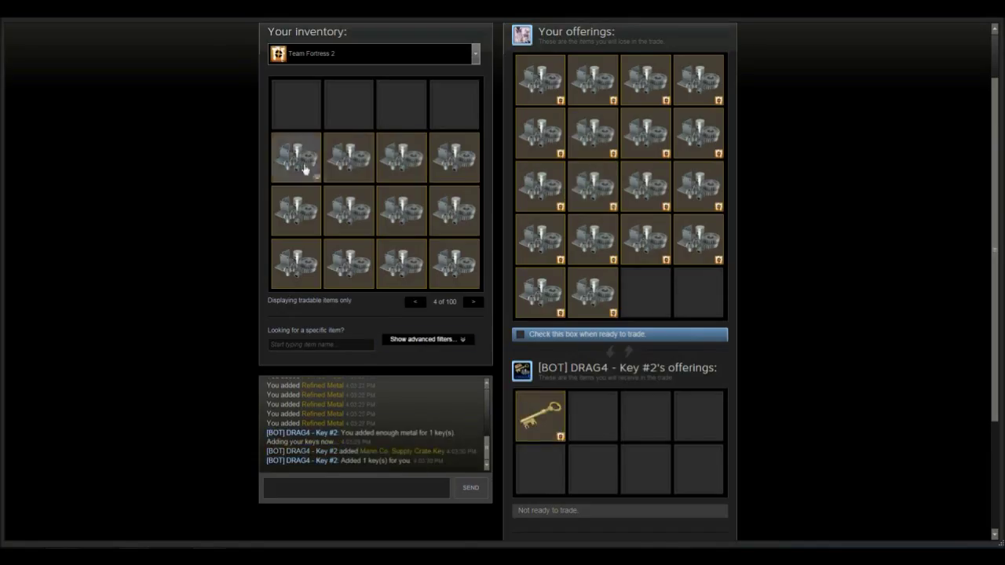
Step: Offer the eight Refined Metal in the second and third rows of inventory page 4
left_click_drag(366, 159, 689, 271)
scroll(419, 328, "down", 1)
left_click_drag(408, 134, 593, 260)
left_click_drag(472, 138, 603, 299)
left_click_drag(302, 176, 551, 327)
left_click_drag(350, 181, 561, 303)
left_click_drag(346, 180, 628, 287)
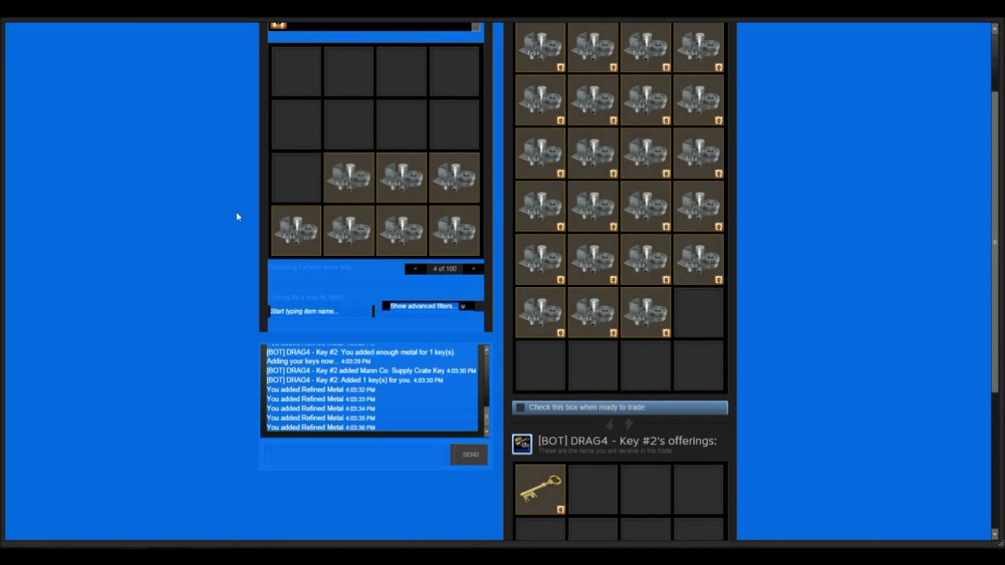
left_click_drag(392, 191, 608, 358)
double_click(454, 179)
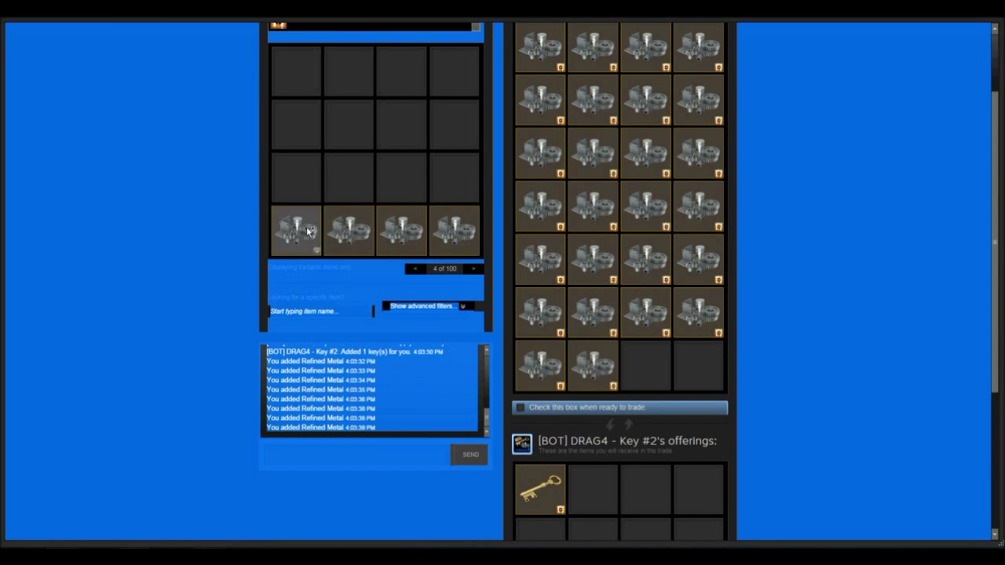
Step: Offer the last four Refined Metal in the fourth row of inventory page 4
double_click(296, 230)
double_click(349, 230)
left_click(39, 284)
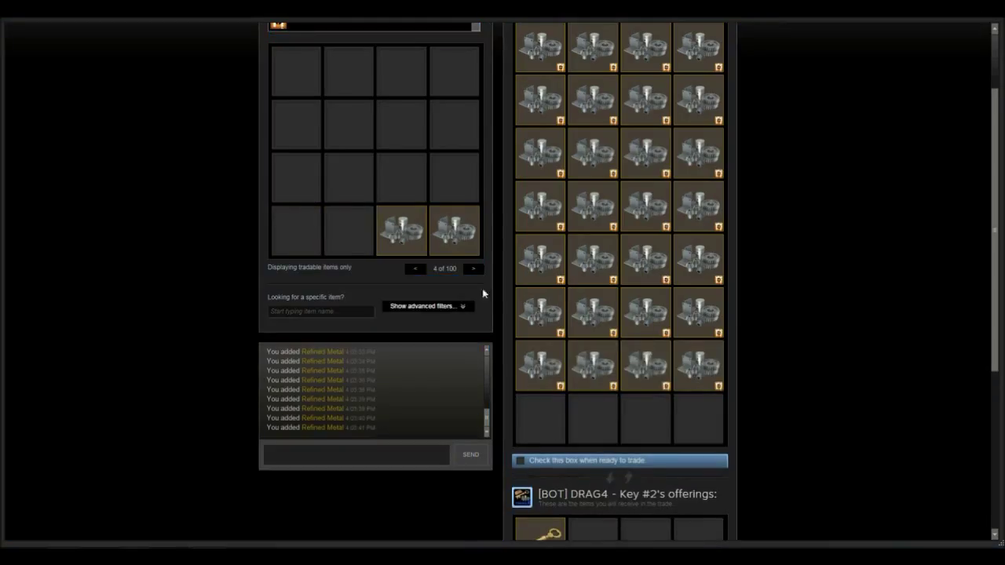
double_click(402, 230)
double_click(454, 230)
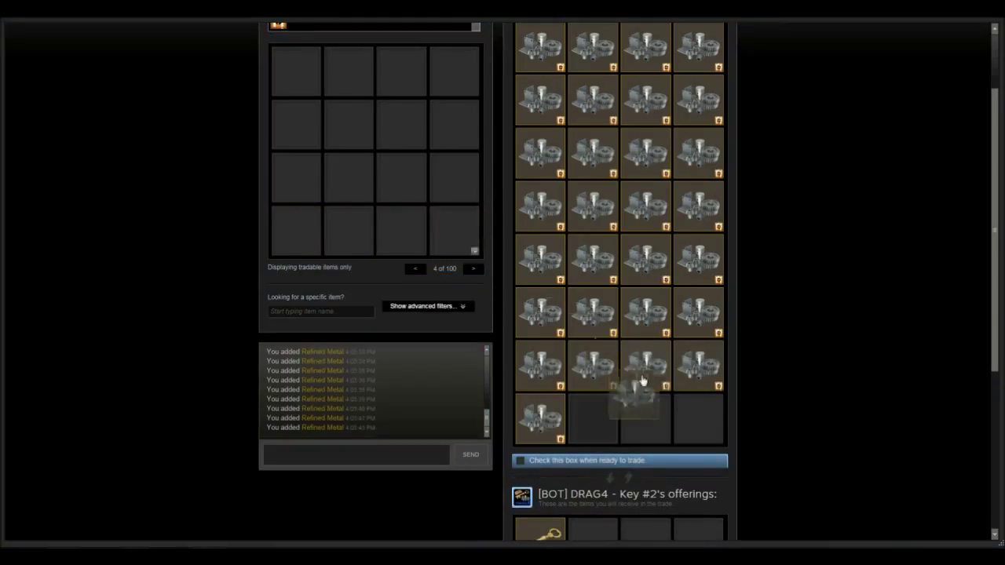
Step: Advance to inventory page 5 and offer its first six Refined Metal to pay for a second key
left_click(477, 269)
double_click(296, 71)
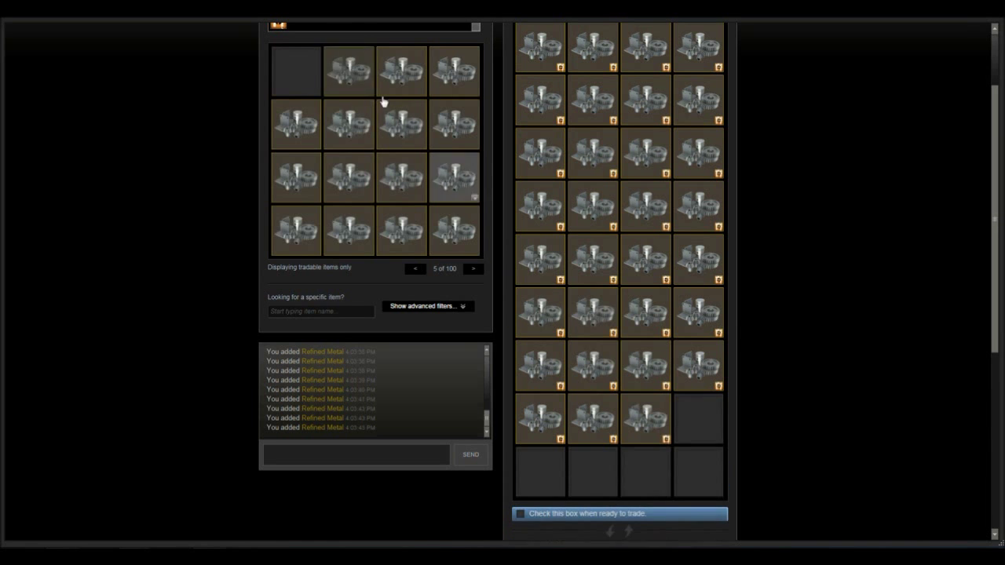
left_click_drag(384, 102, 628, 365)
left_click_drag(402, 72, 633, 369)
left_click_drag(436, 43, 215, 105)
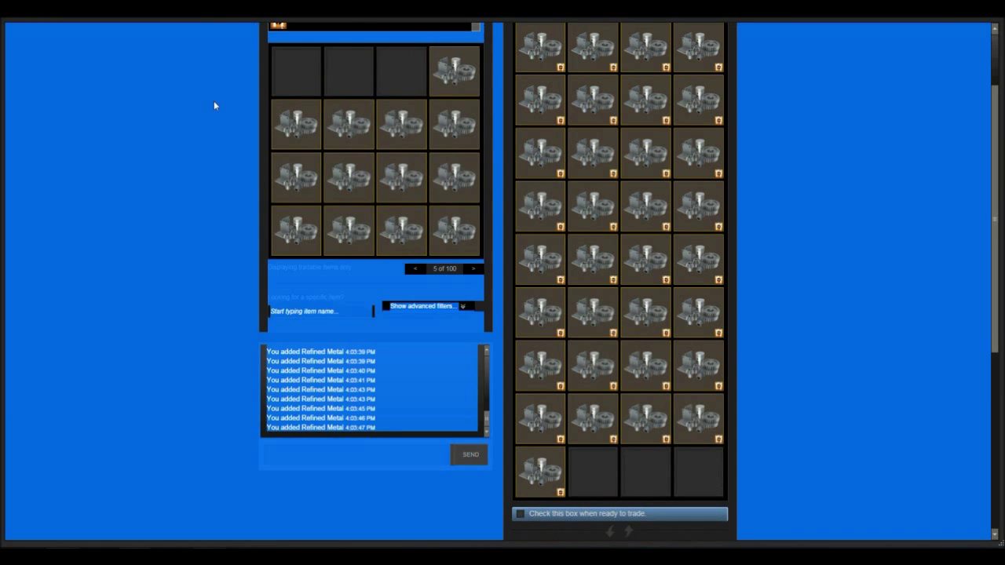
left_click(214, 105)
double_click(453, 72)
double_click(296, 124)
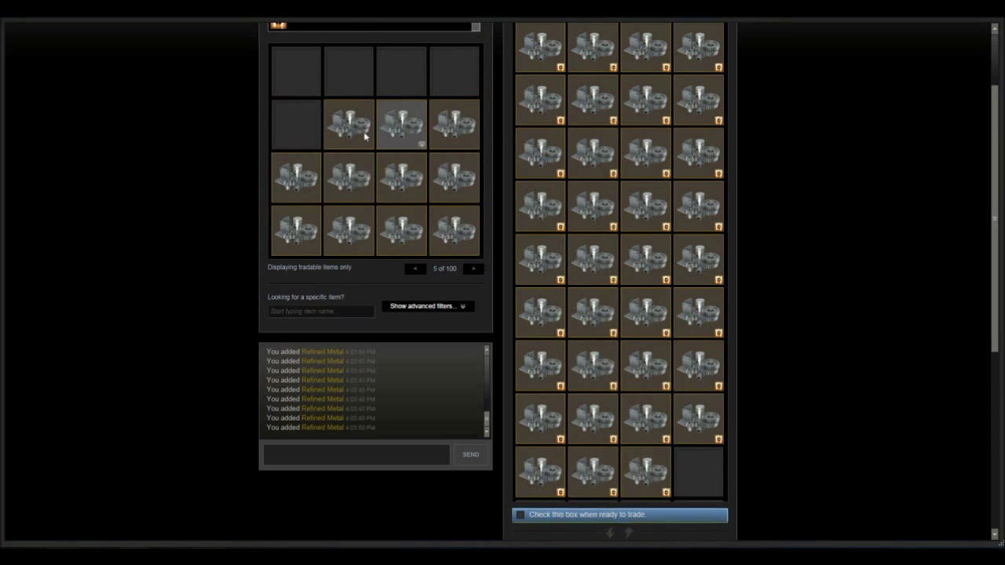
double_click(364, 137)
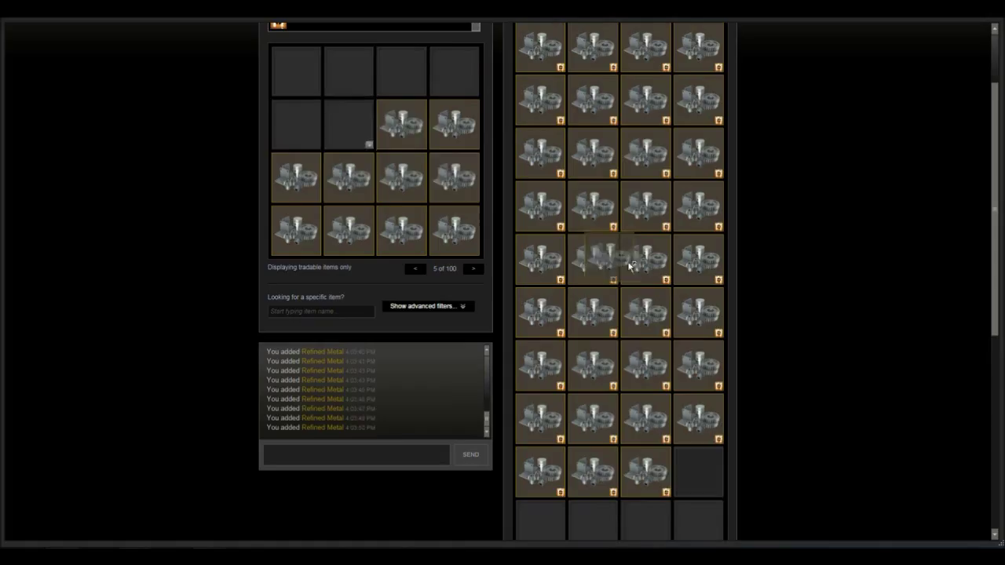
Step: Send "change" in the trade chat to ask the bot for the excess metal back
left_click(391, 449)
type("change")
key("Return")
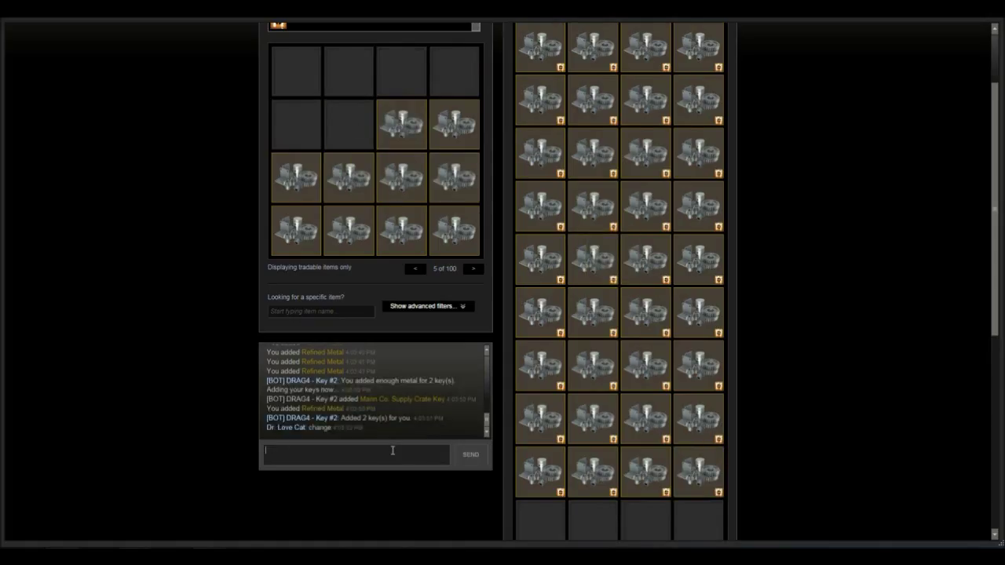
Step: Review the bot's offered keys and metal, mark your side ready and make the trade
scroll(480, 462, "down", 3)
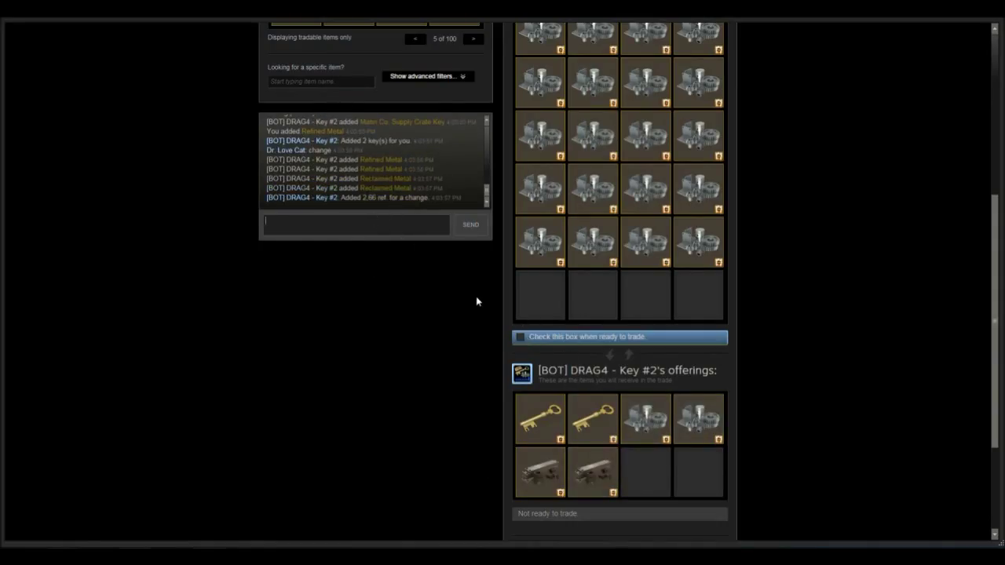
left_click(521, 338)
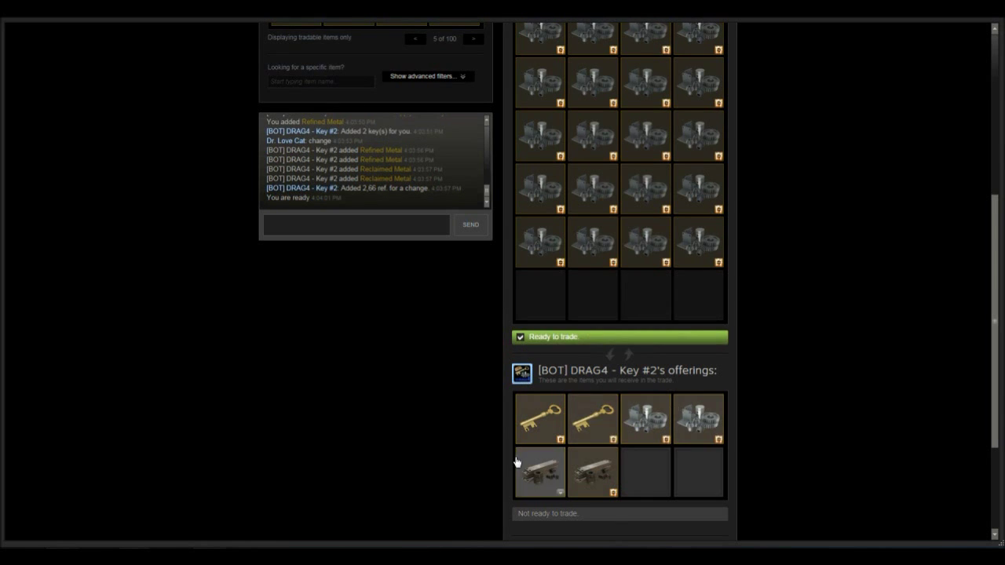
scroll(512, 451, "up", 4)
scroll(513, 450, "down", 6)
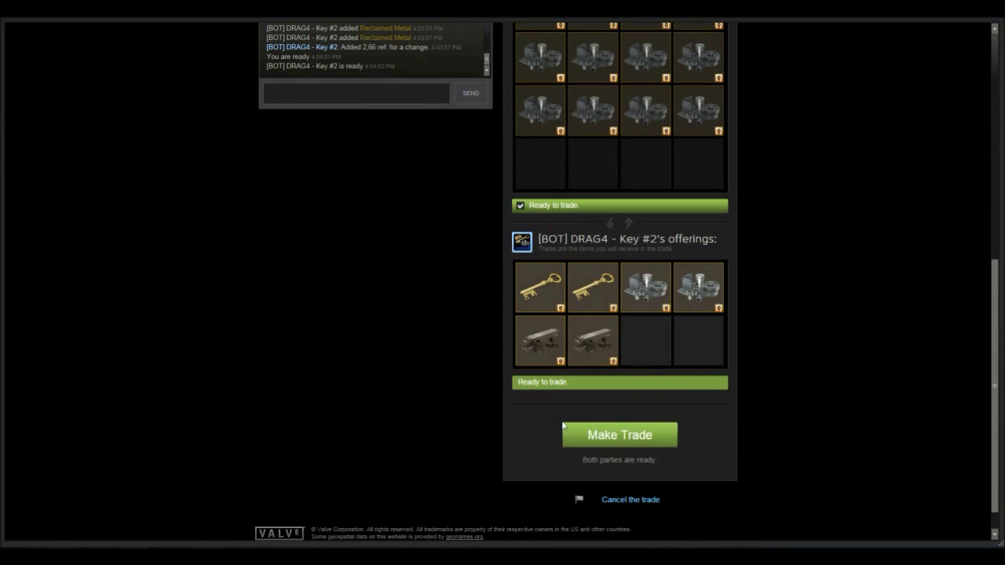
left_click(620, 437)
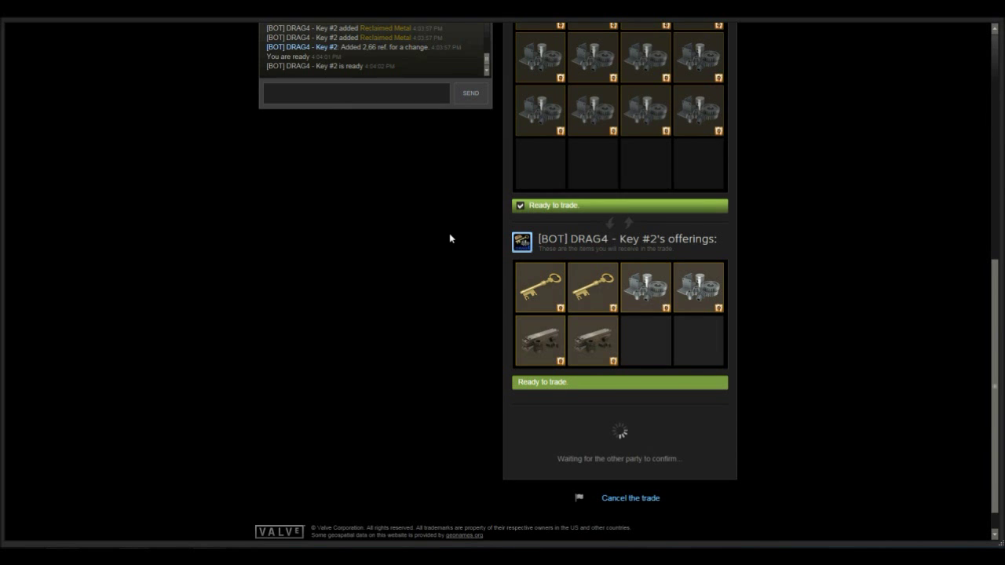
scroll(628, 407, "up", 6)
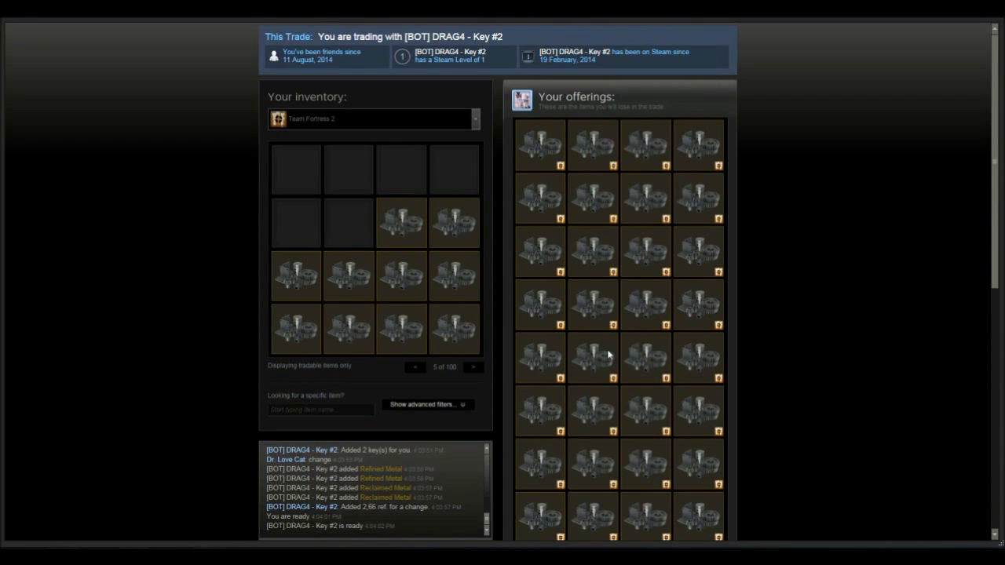
scroll(609, 355, "down", 6)
scroll(545, 338, "up", 3)
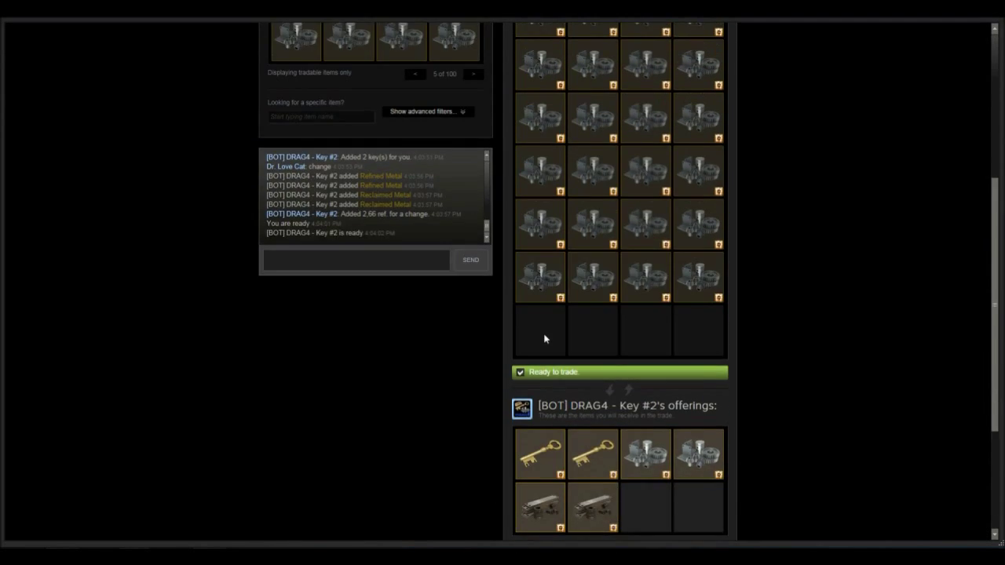
scroll(545, 337, "down", 3)
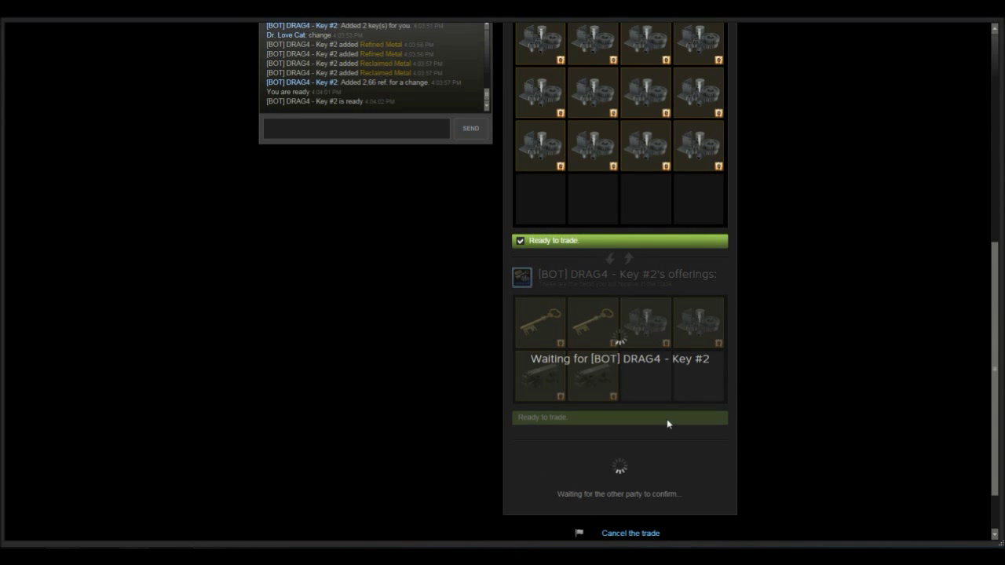
scroll(187, 191, "up", 5)
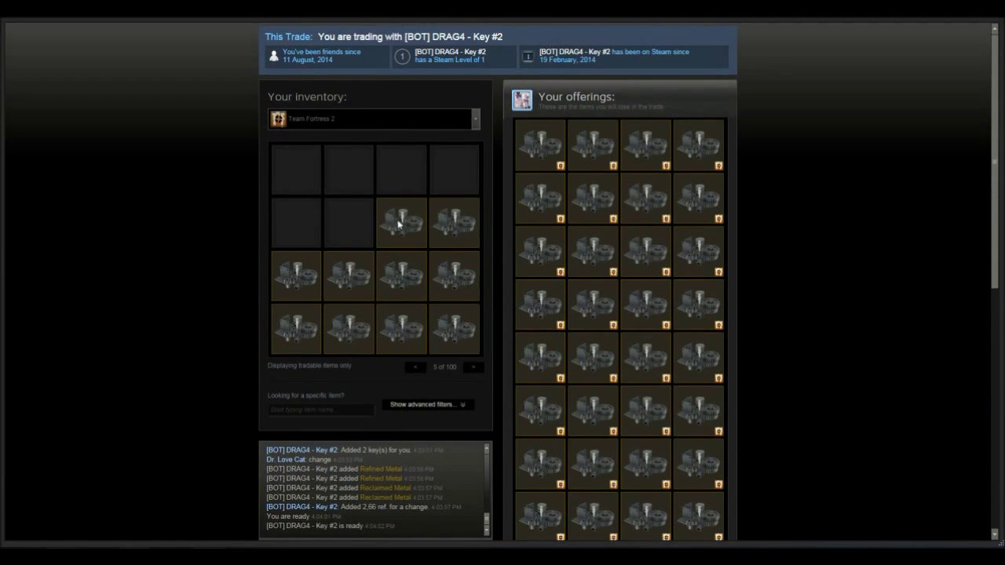
scroll(433, 222, "down", 4)
scroll(433, 223, "down", 5)
scroll(407, 281, "up", 12)
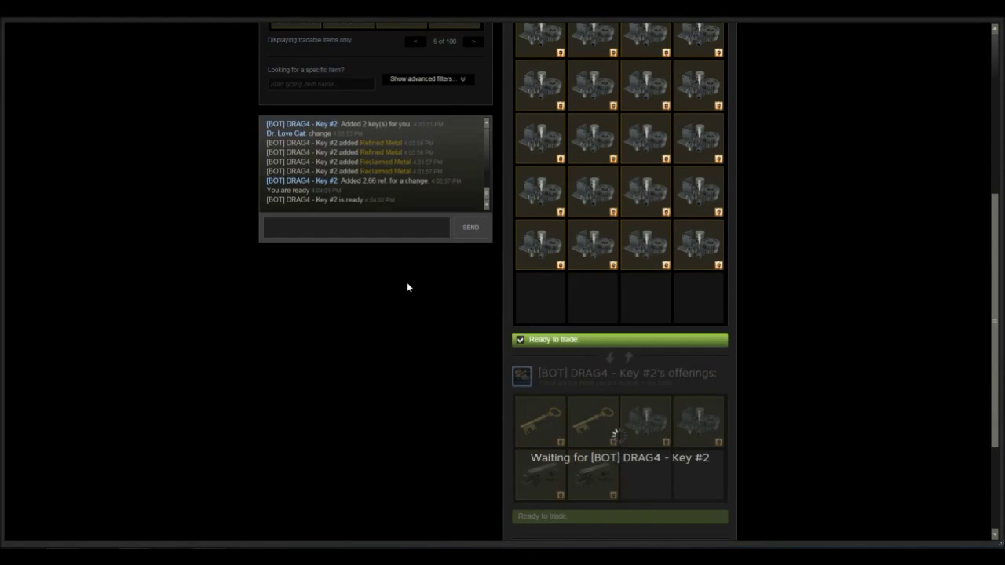
left_click_drag(485, 260, 485, 278)
scroll(718, 314, "down", 3)
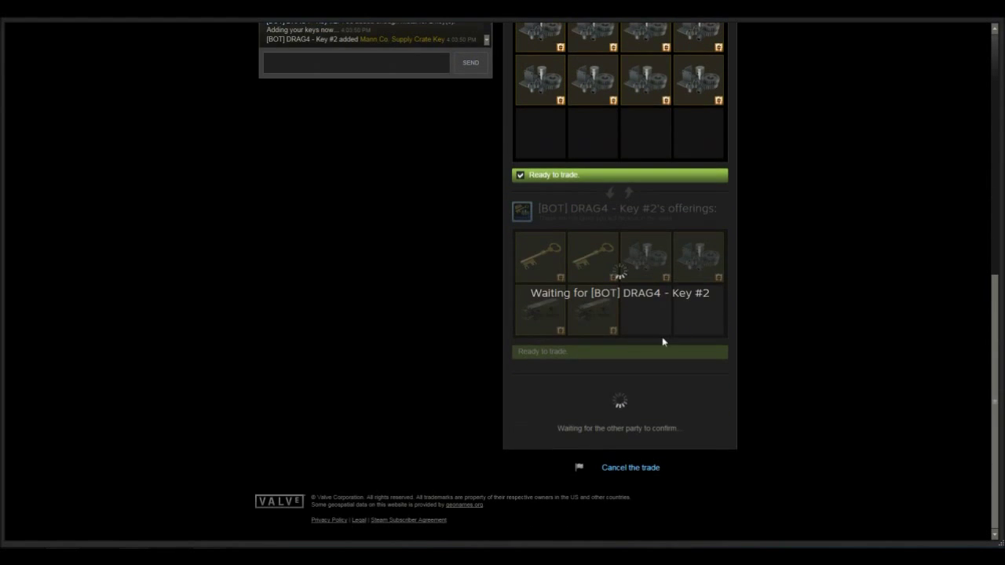
scroll(662, 341, "up", 2)
mouse_move(197, 538)
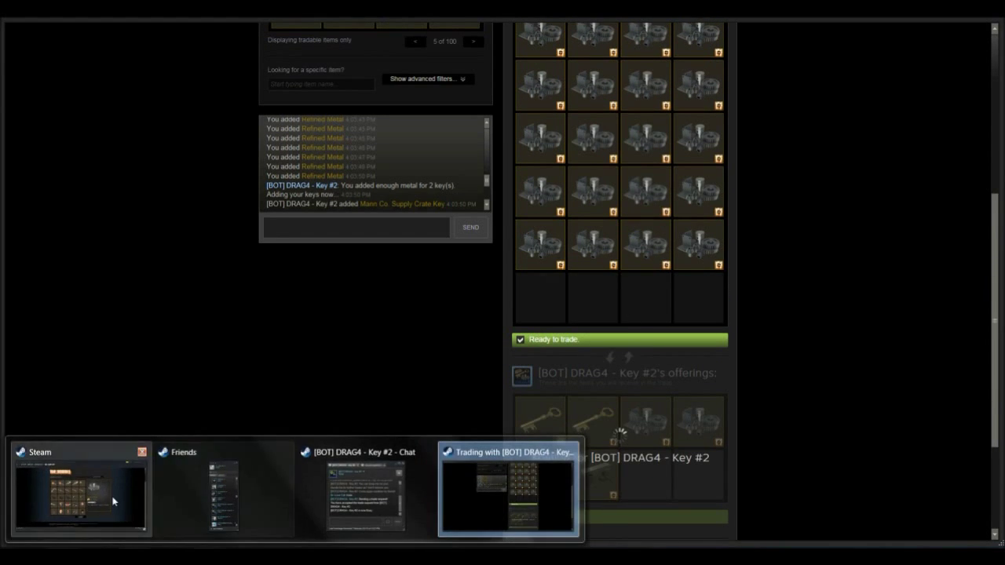
left_click(79, 493)
mouse_move(307, 537)
left_click(503, 487)
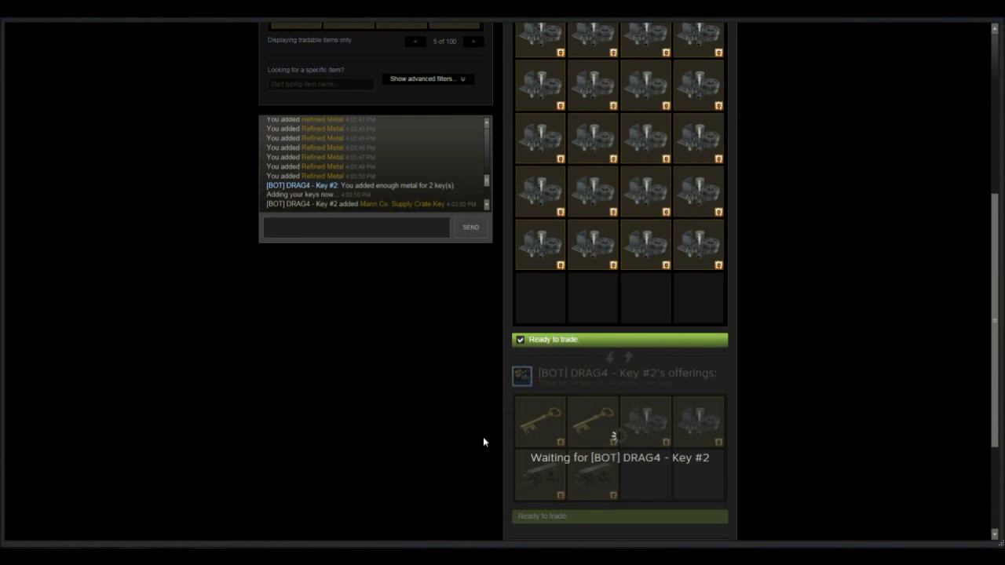
scroll(483, 437, "up", 3)
scroll(486, 348, "up", 2)
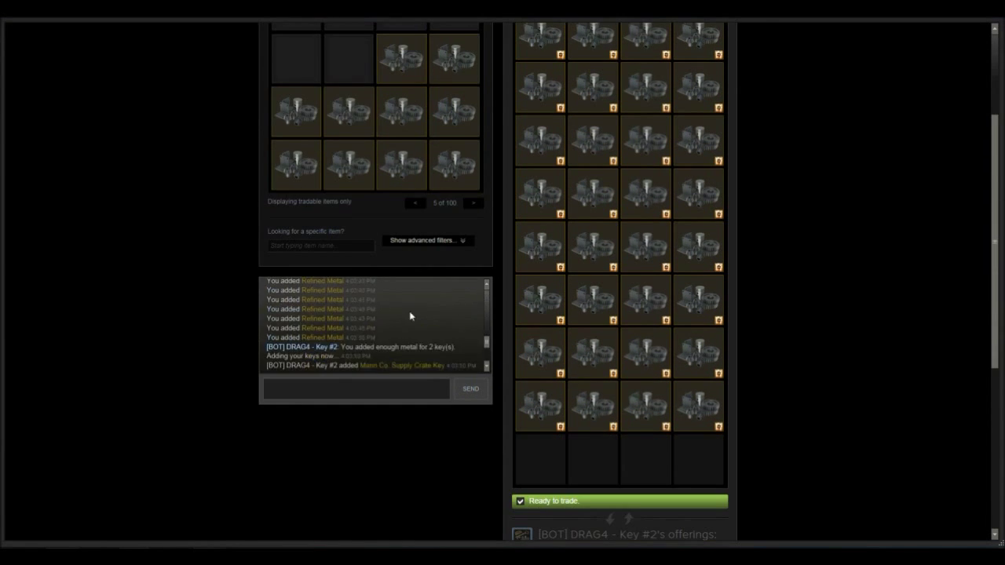
Step: Review the items received from the trading bot on the completed trade's receipt and close the trade window
scroll(554, 349, "down", 6)
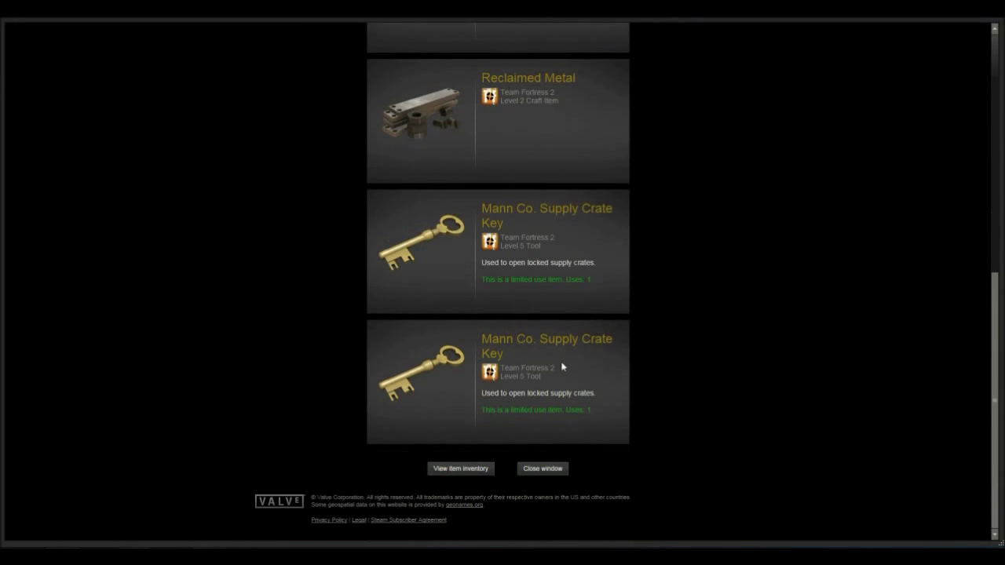
scroll(567, 410, "up", 6)
scroll(569, 415, "down", 4)
scroll(444, 366, "up", 4)
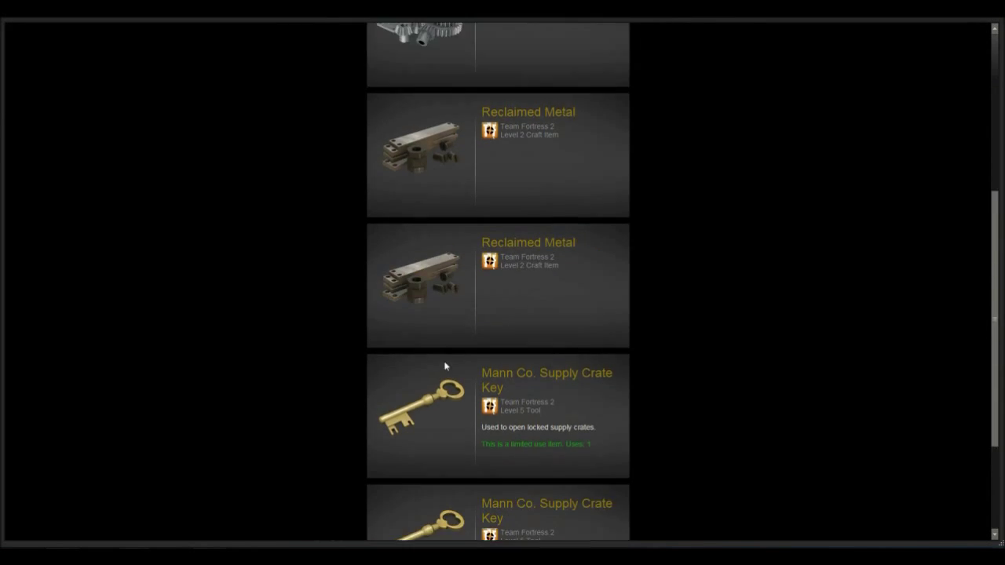
scroll(505, 334, "down", 3)
scroll(505, 334, "down", 1)
left_click(997, 18)
Step: Reload the Team Fortress 2 item inventory and check the newly received Mann Co. Supply Crate Keys
scroll(498, 386, "up", 2)
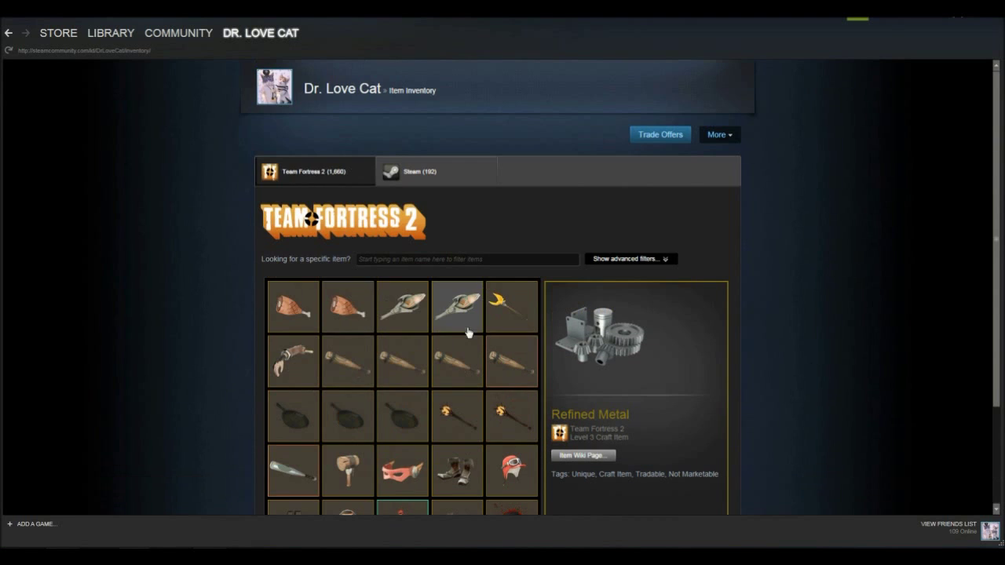
left_click(7, 51)
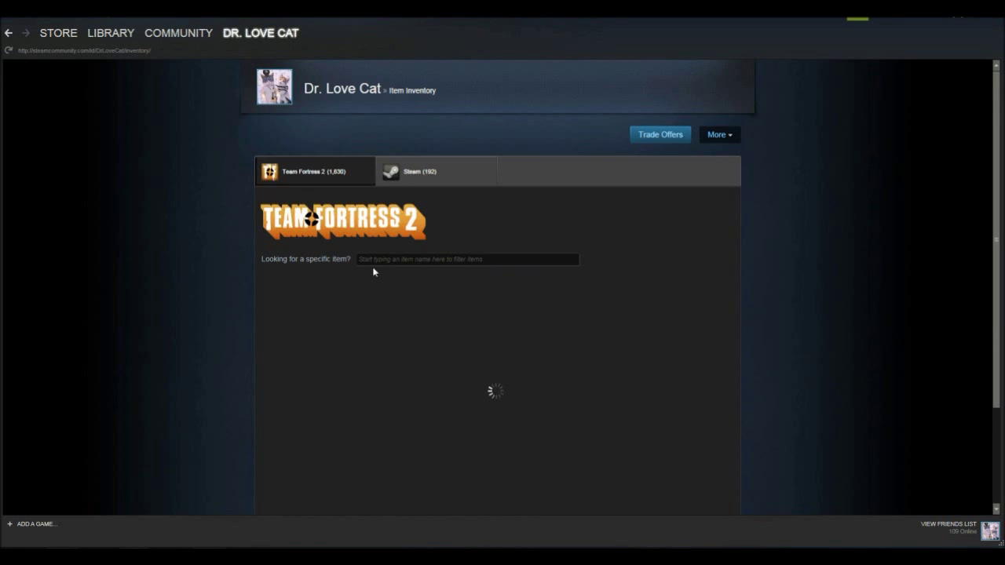
scroll(389, 314, "down", 2)
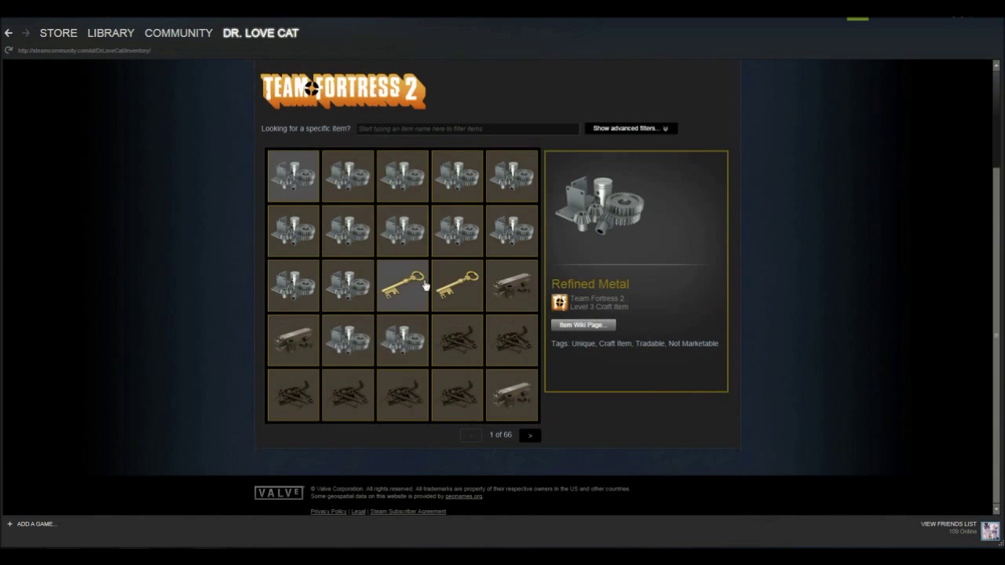
left_click(479, 300)
left_click(497, 303)
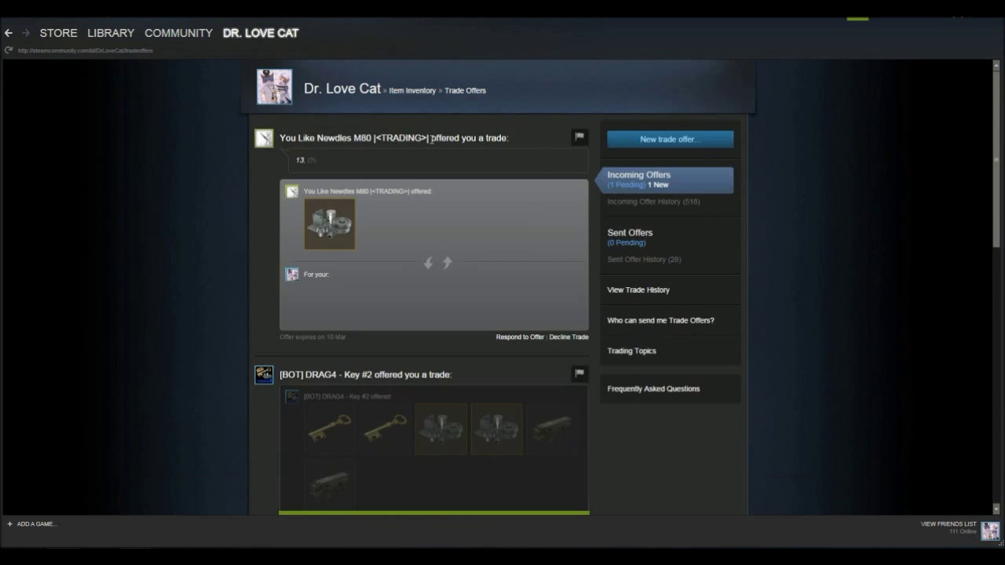
Step: Copy the display name of the entrant offering one Refined Metal for slot 13, confirm the trade contents and accept the offer
left_click_drag(432, 139, 281, 139)
right_click(282, 140)
left_click(289, 203)
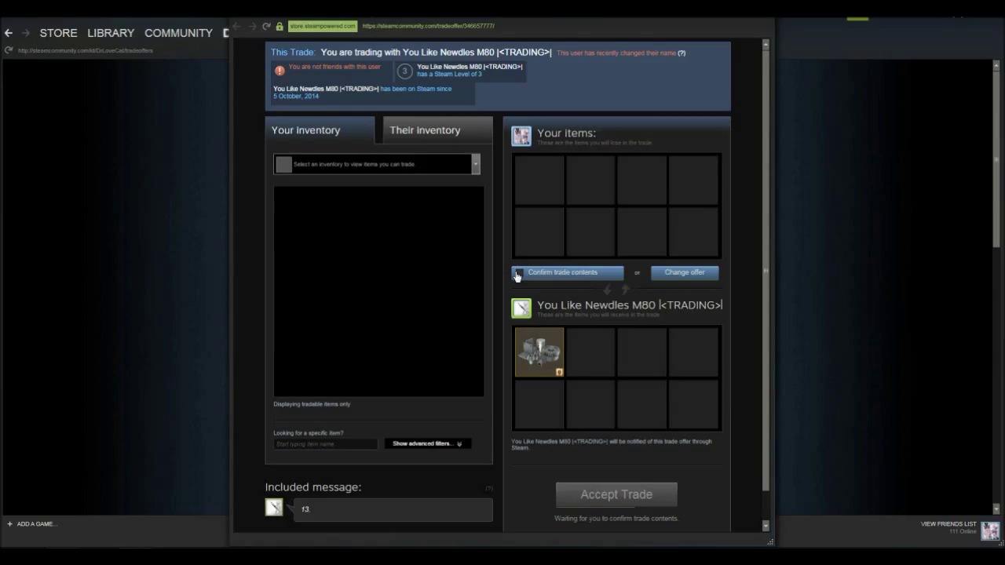
left_click(517, 274)
left_click(616, 494)
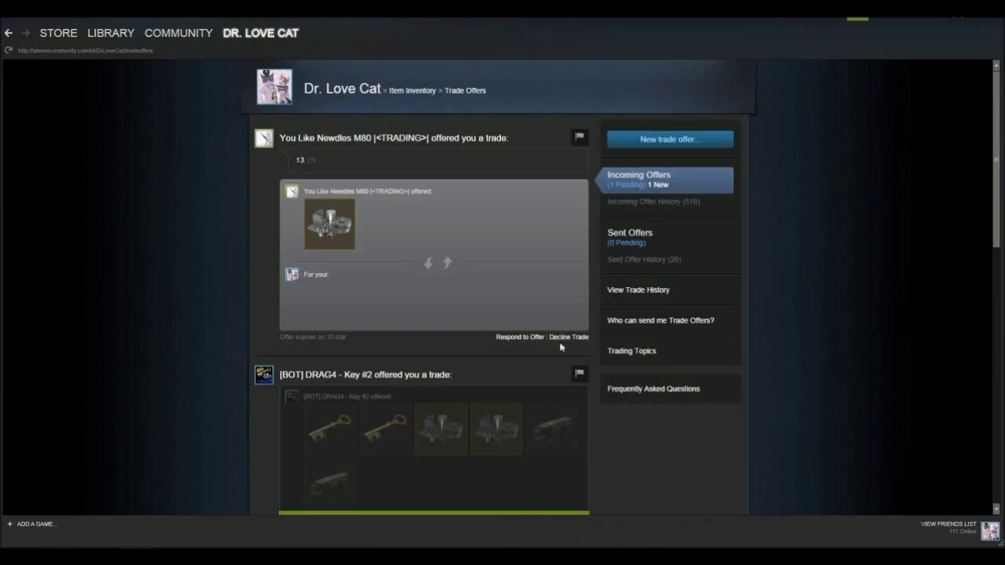
Step: Open your own Steam profile page and close the accepted trade offer's window
left_click(347, 96)
mouse_move(175, 556)
left_click(231, 496)
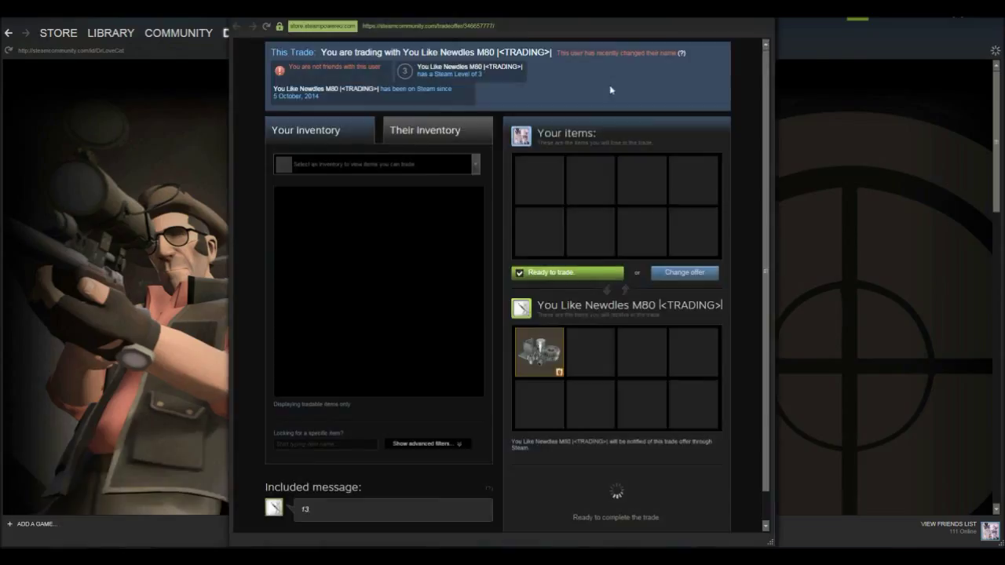
left_click(770, 17)
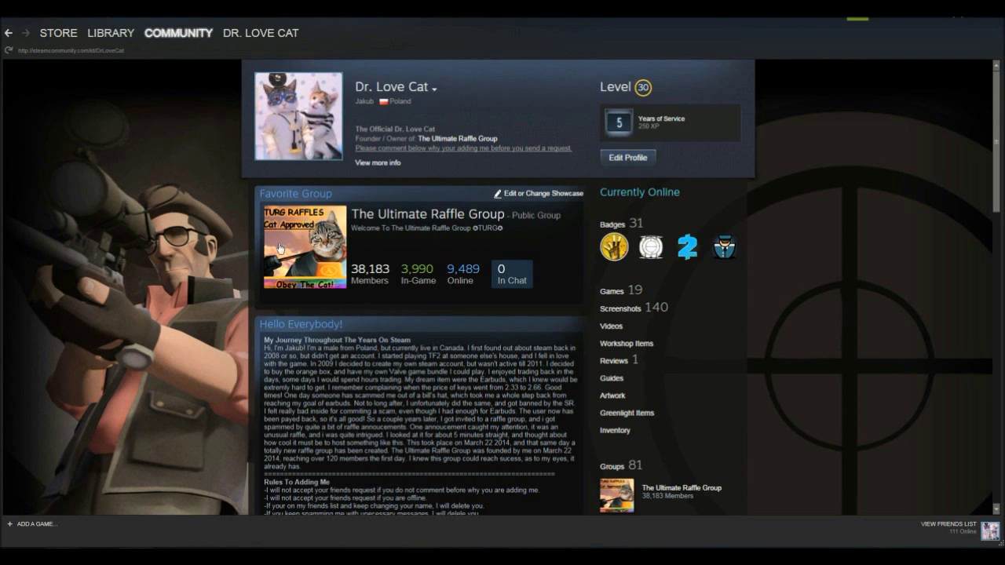
Step: Open The Ultimate Raffle Group's "BE IN THE VIDEO! JOIN THE RAFFLE!" announcement for editing and find the open slots in its message
left_click(401, 235)
scroll(376, 366, "down", 10)
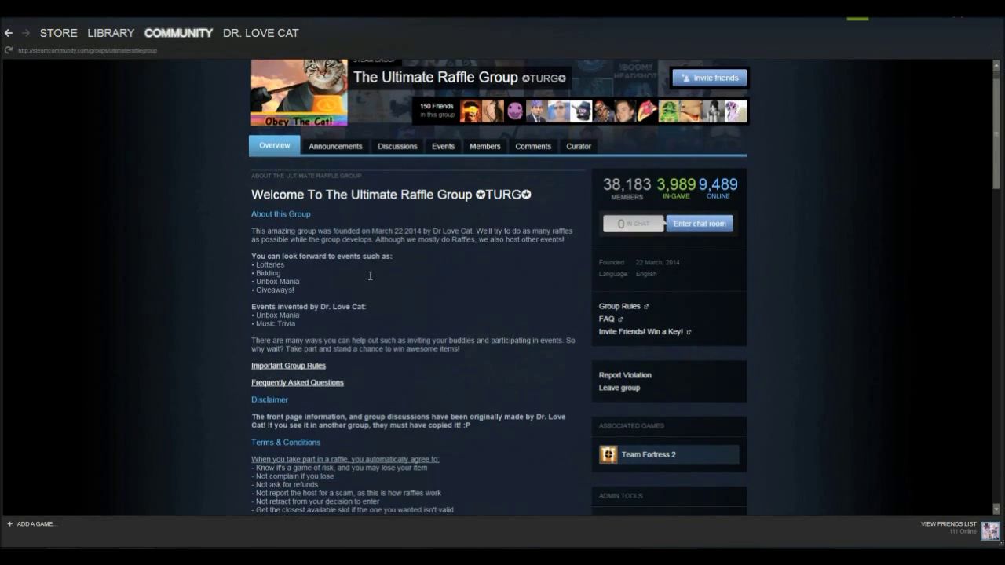
scroll(376, 366, "down", 2)
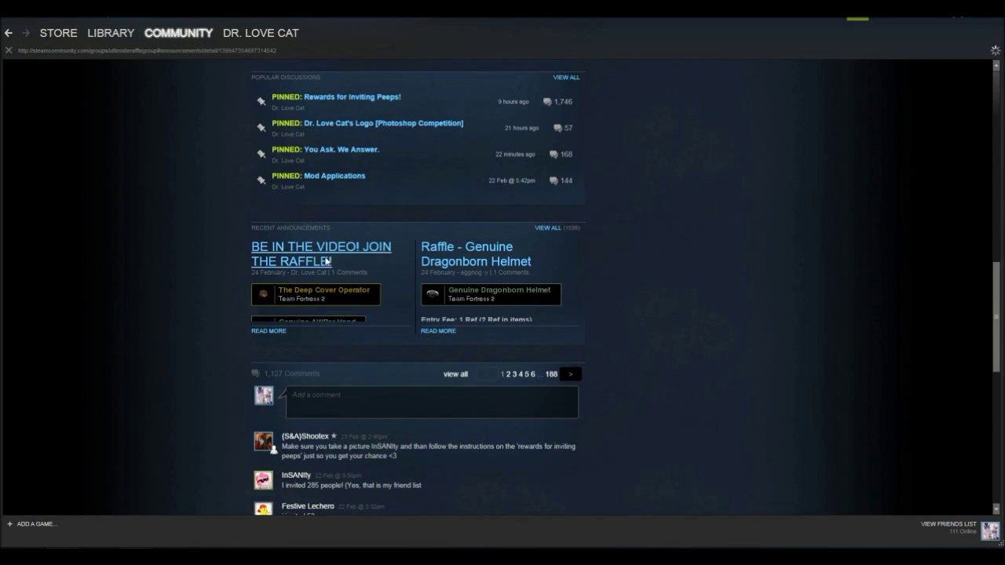
left_click(328, 260)
scroll(344, 367, "down", 10)
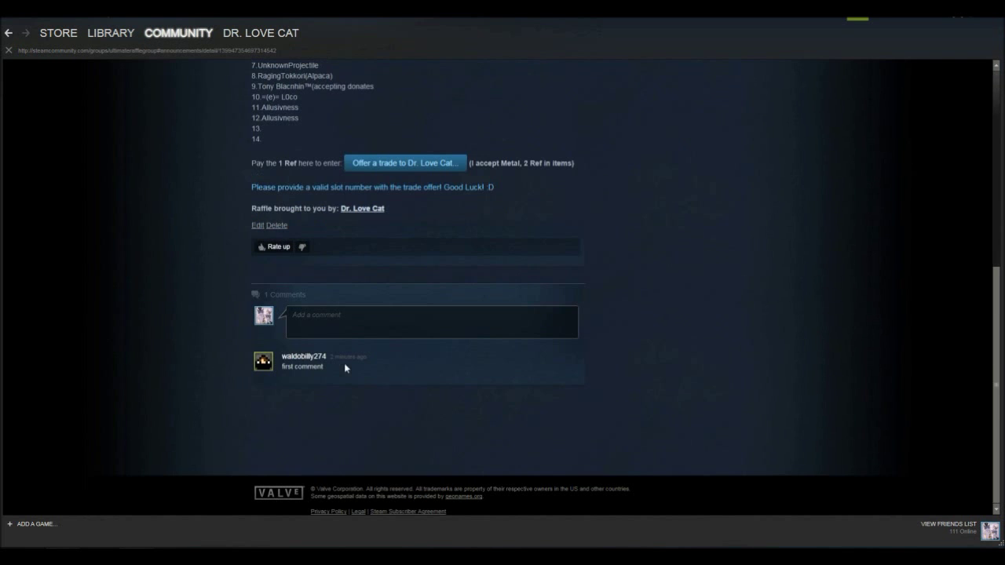
left_click(258, 227)
scroll(361, 216, "down", 5)
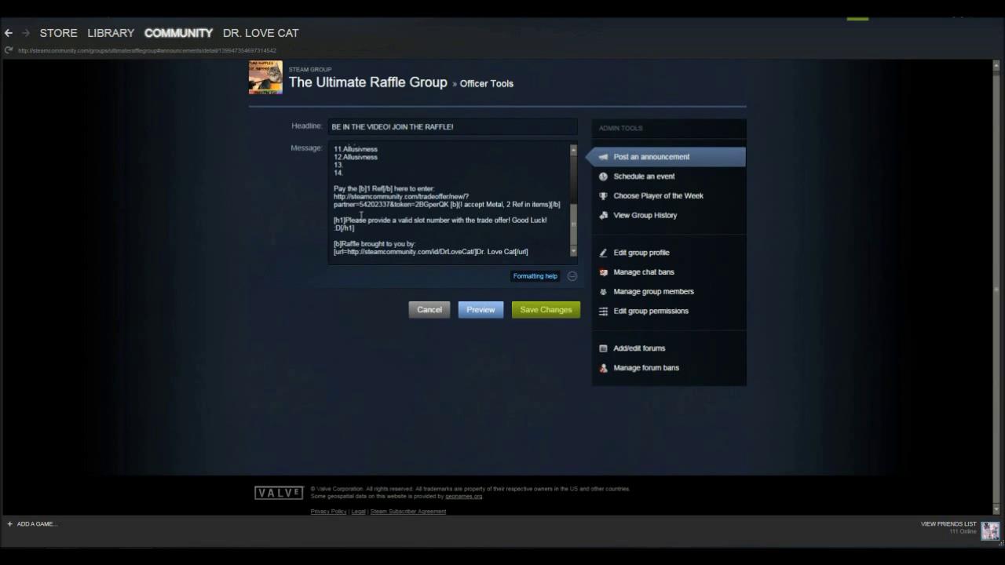
Step: Paste the copied entrant's name into slot 13 of the raffle announcement and save the changes
right_click(354, 166)
left_click(365, 216)
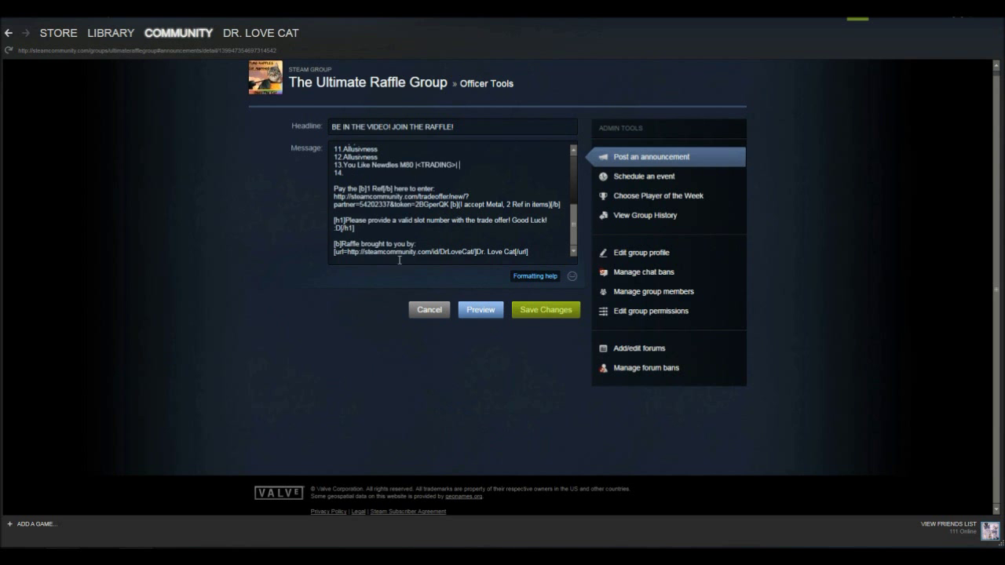
left_click(546, 311)
scroll(357, 314, "up", 4)
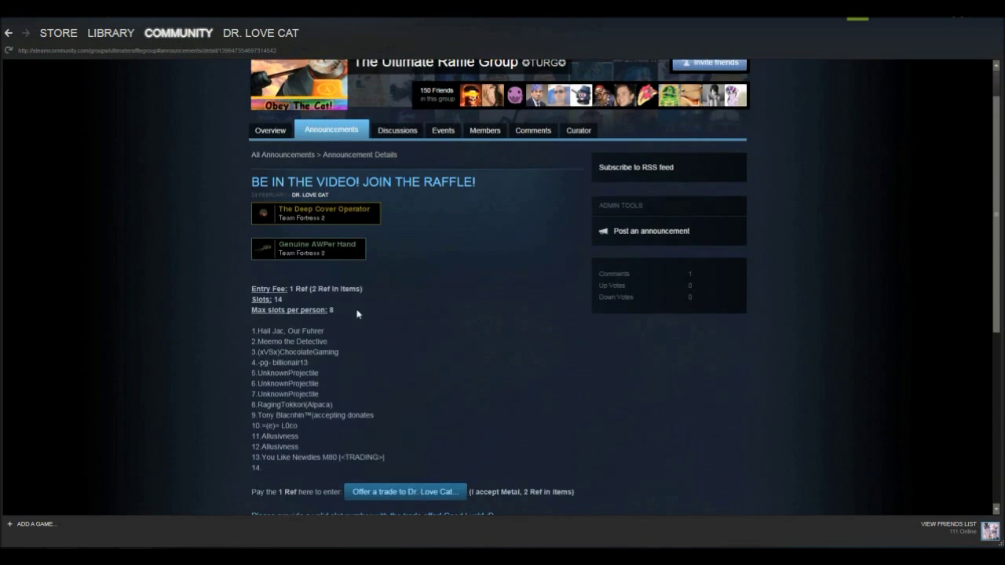
Step: Return to the group's overview page and look through its description, terms, giveaway milestones, pinned discussions and recent announcements
left_click(270, 148)
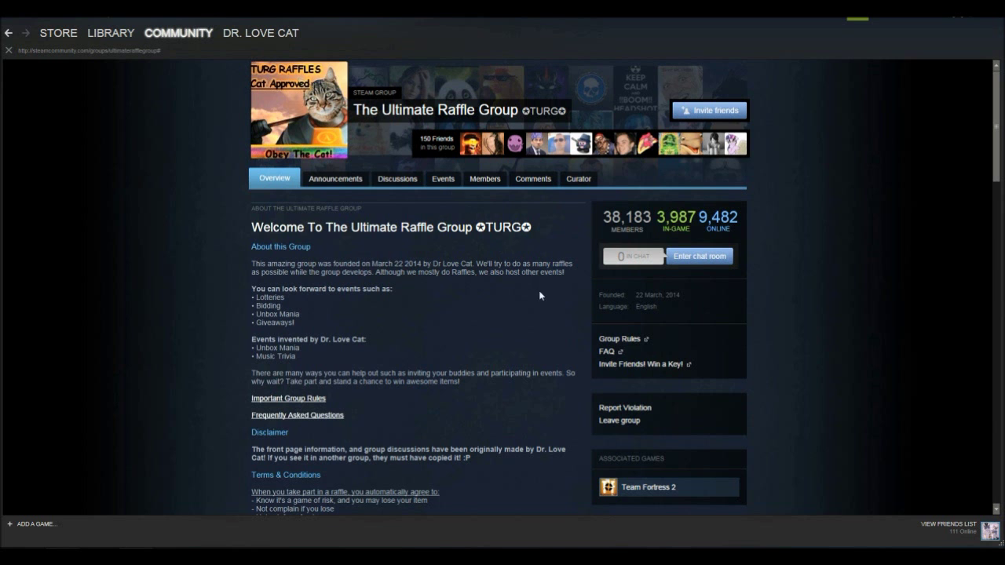
scroll(542, 297, "down", 7)
scroll(511, 337, "up", 2)
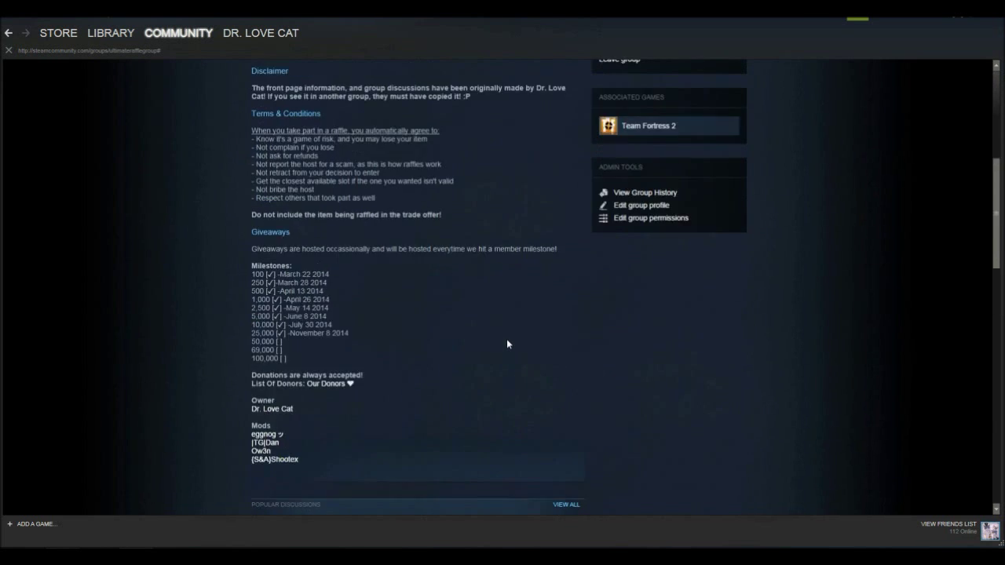
scroll(507, 344, "up", 1)
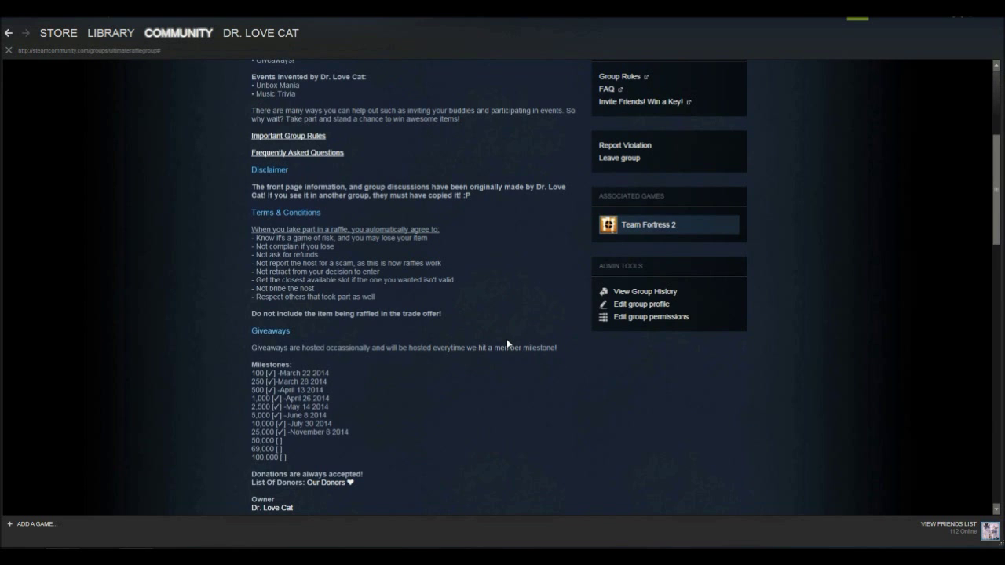
scroll(514, 344, "down", 4)
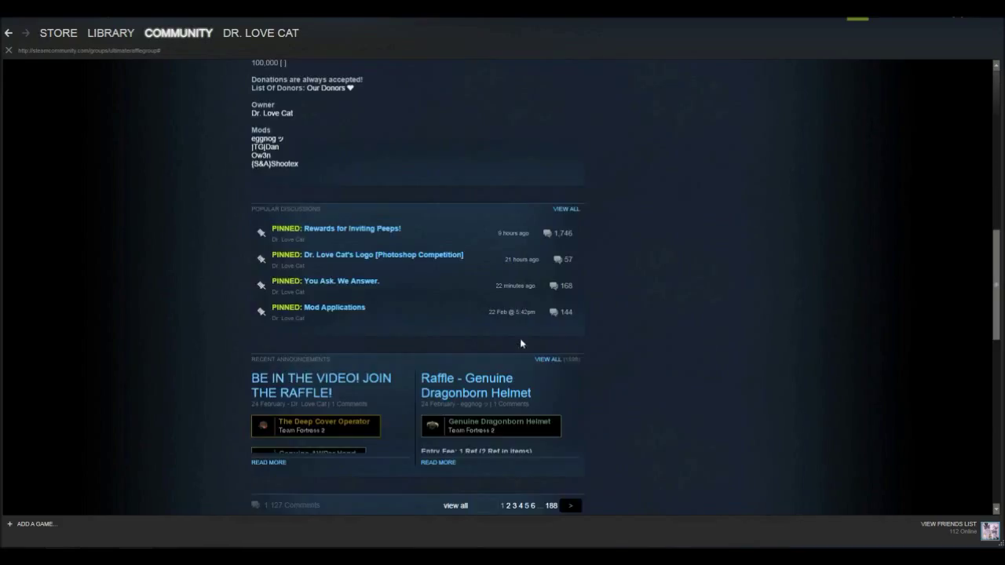
scroll(521, 353, "up", 1)
scroll(518, 378, "down", 1)
scroll(519, 378, "up", 5)
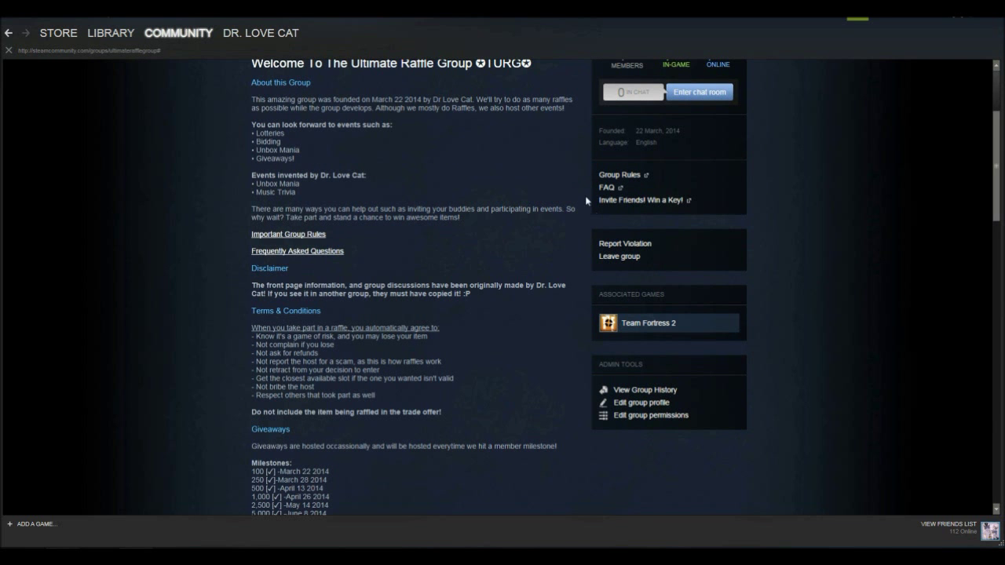
scroll(469, 399, "up", 2)
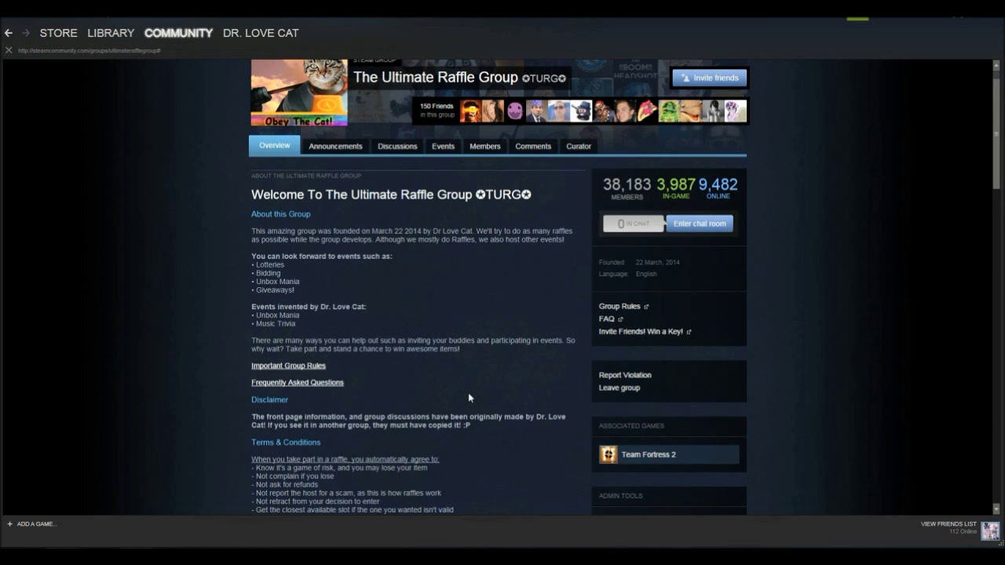
scroll(539, 464, "up", 1)
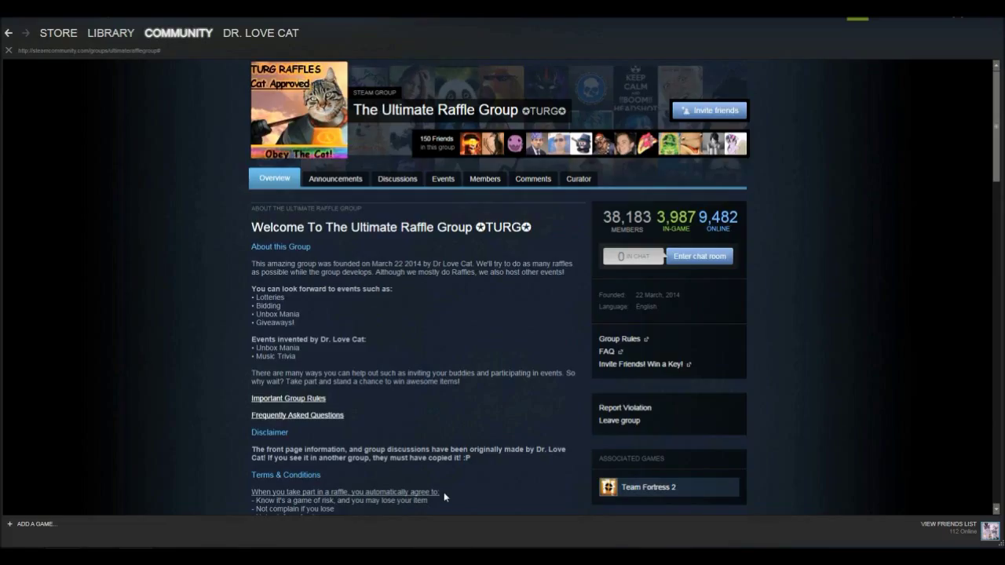
scroll(463, 363, "down", 5)
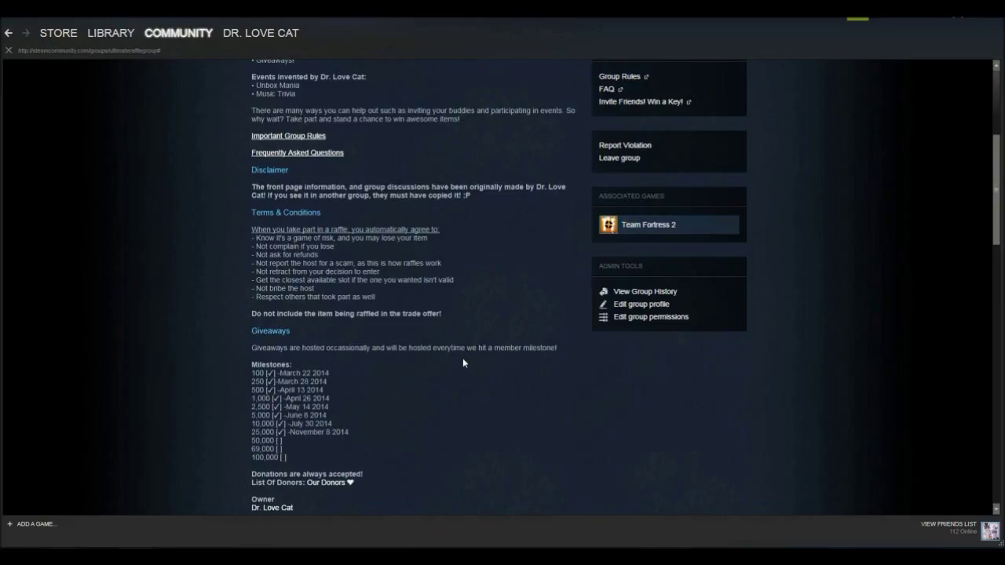